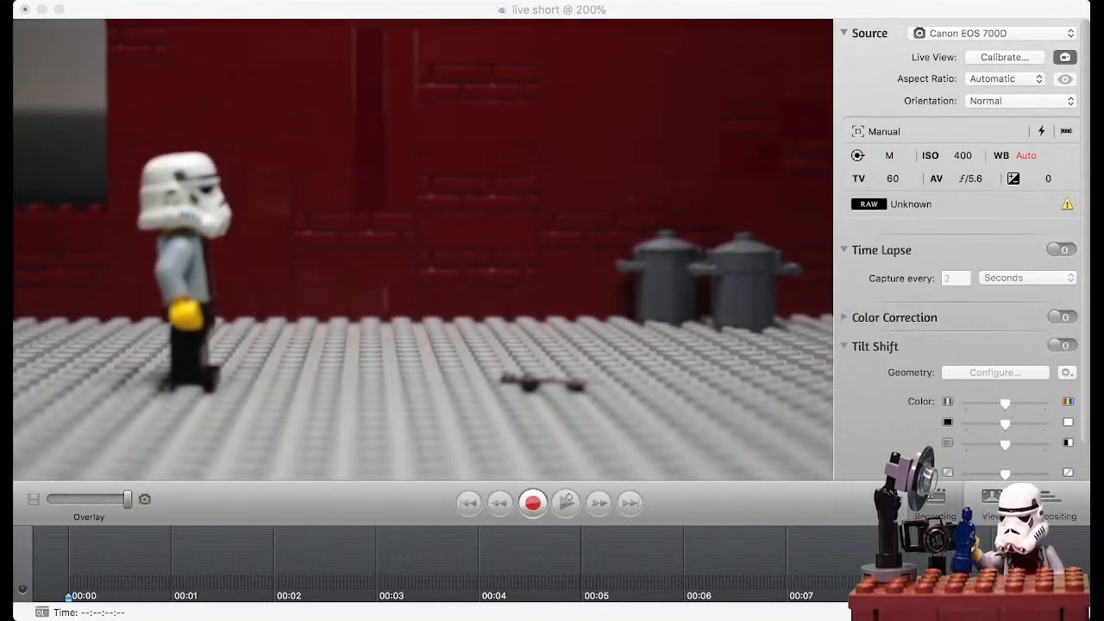
key(super+Tab)
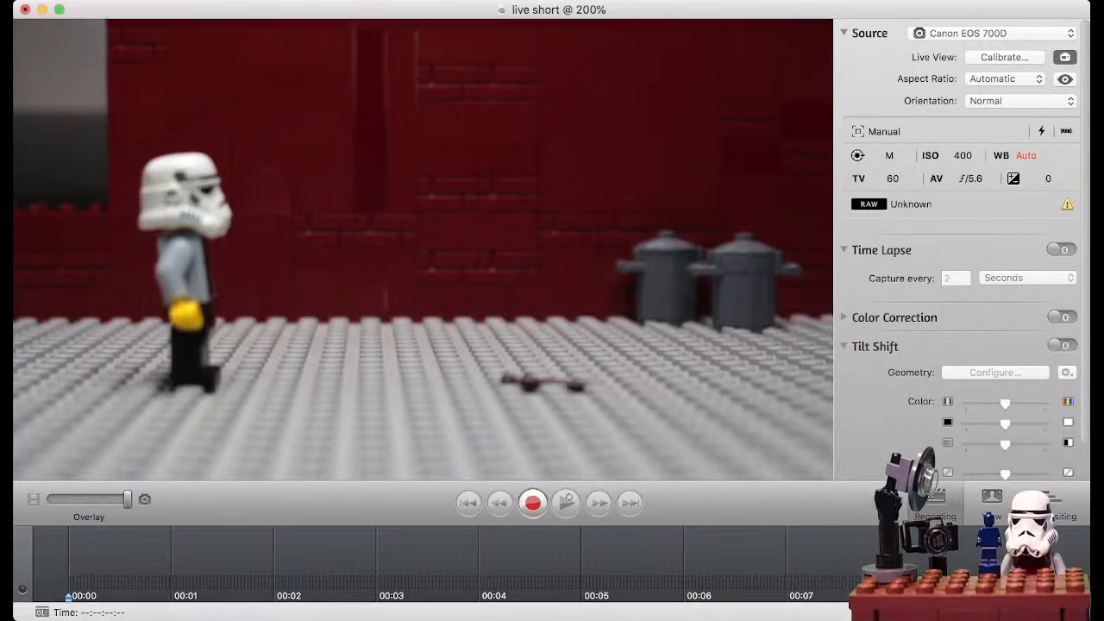
key(super+Tab)
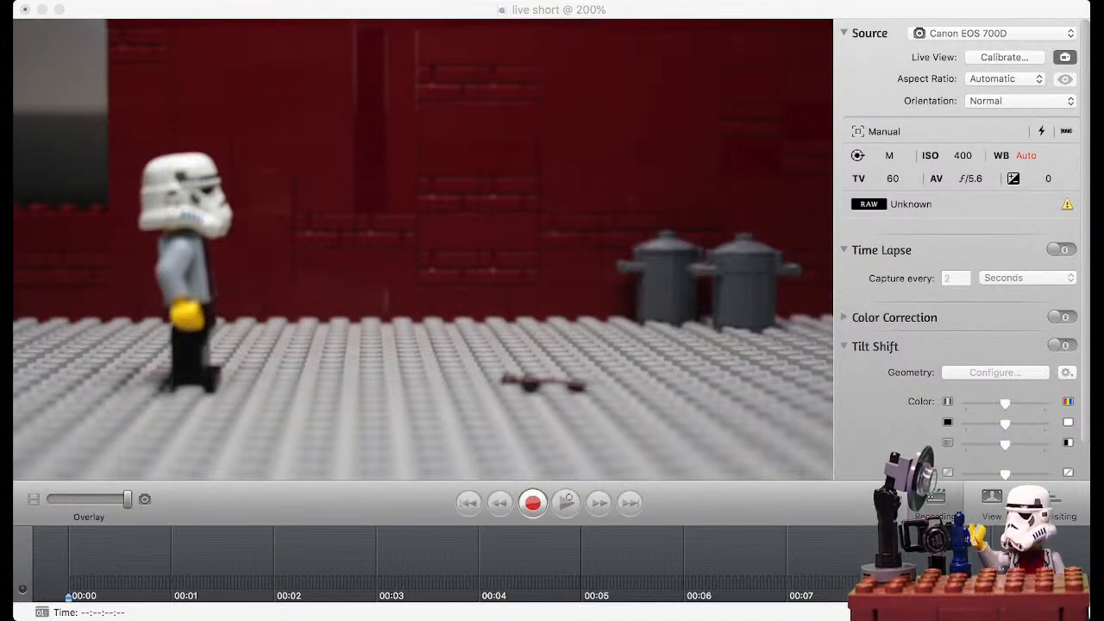
key(super+Tab)
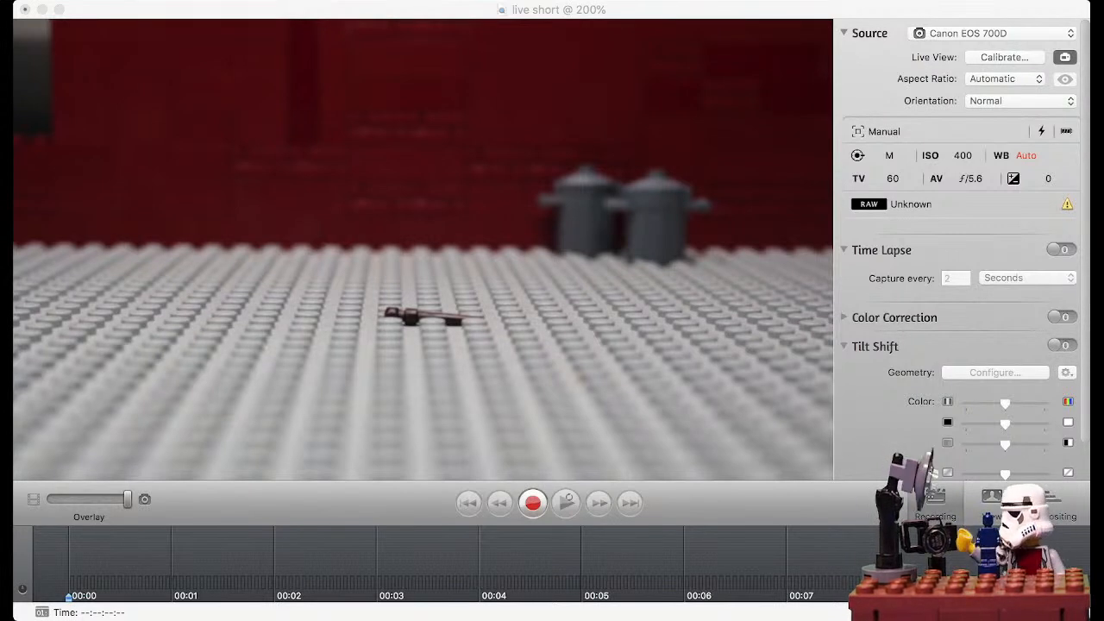
key(super+Tab)
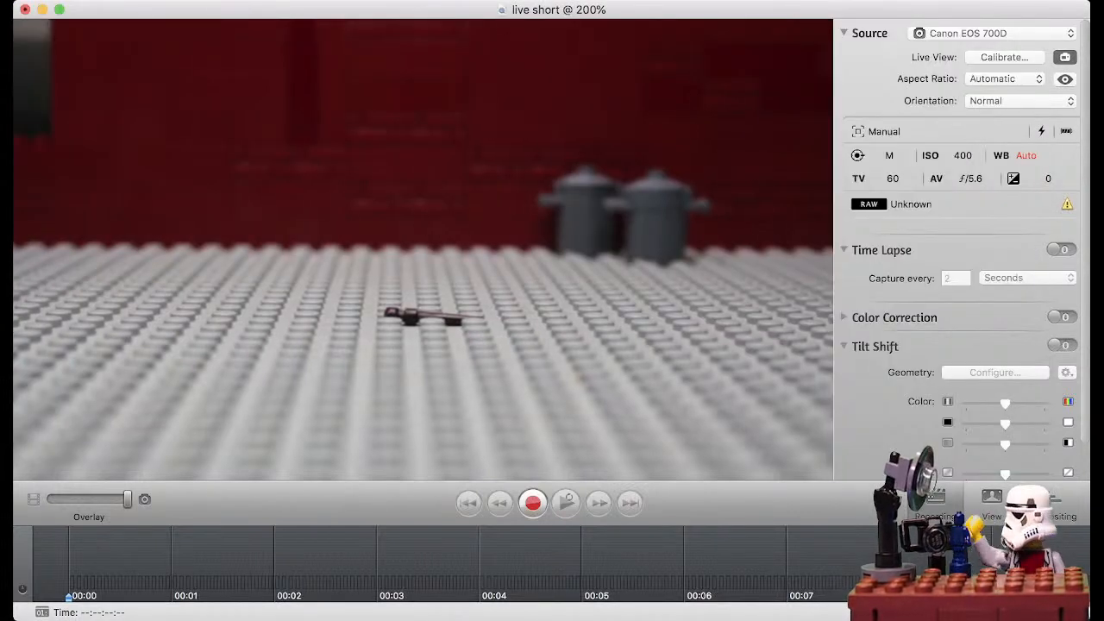
key(super+Tab)
key(super+Tab)
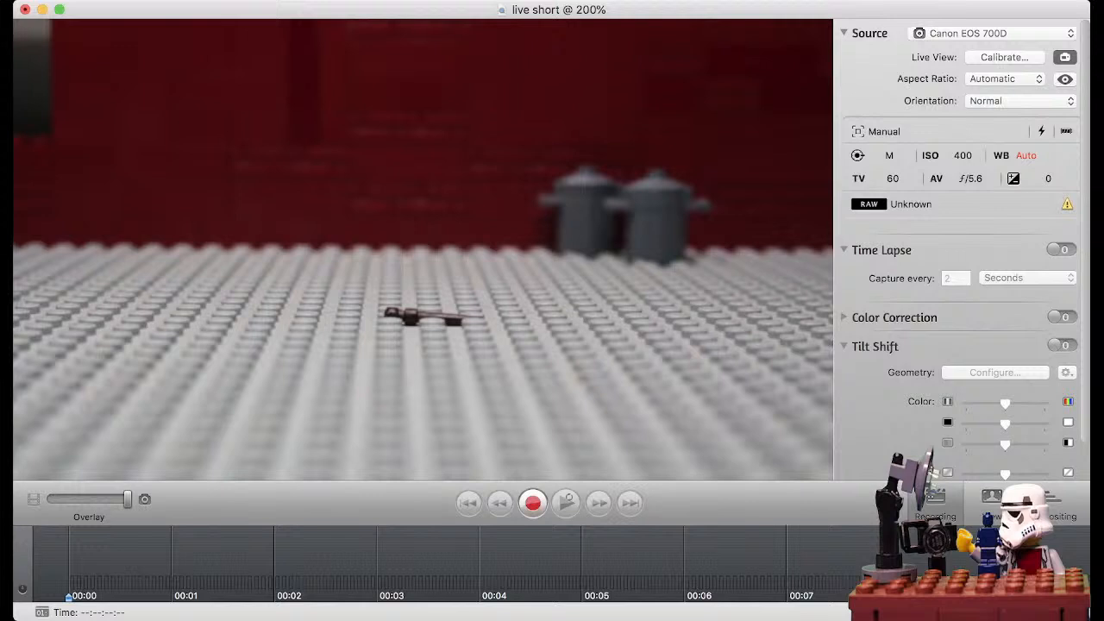
key(super+Tab)
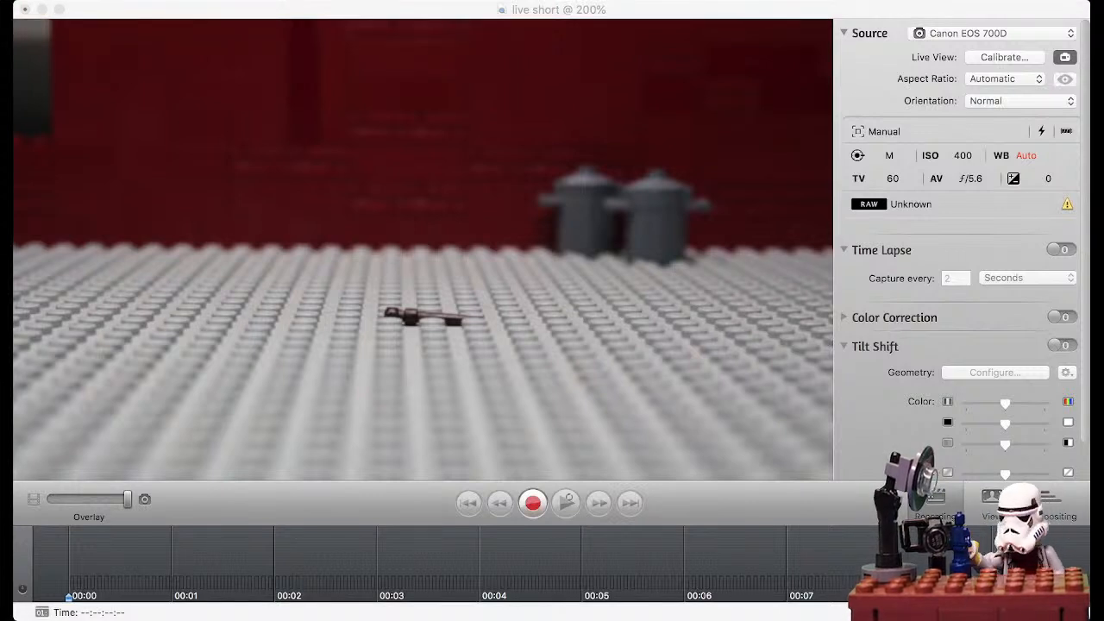
key(super+Tab)
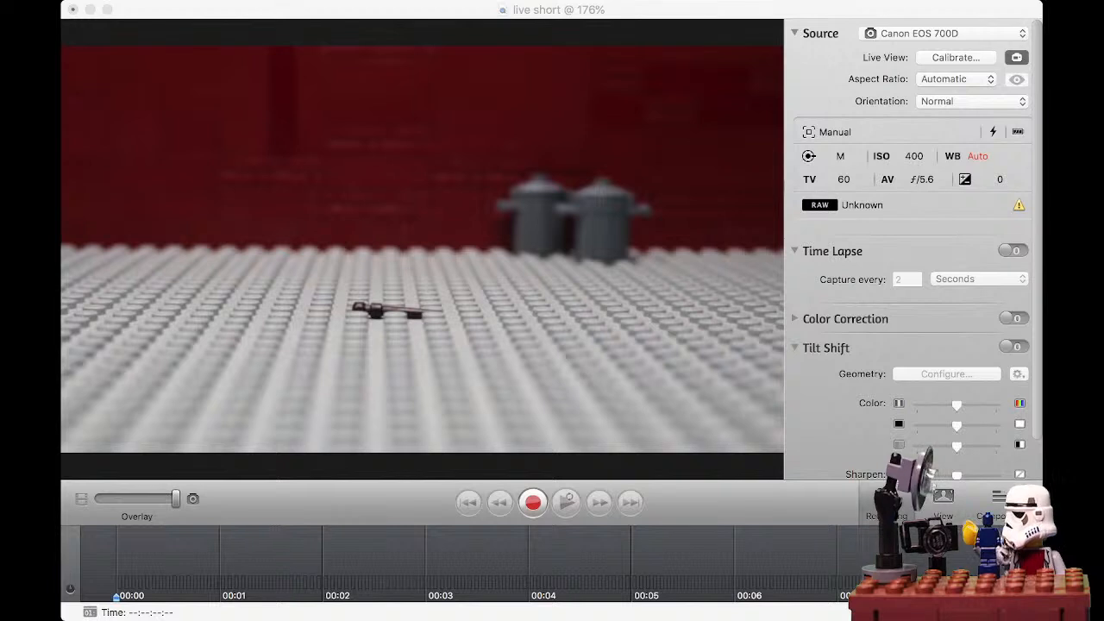
key(super+Tab)
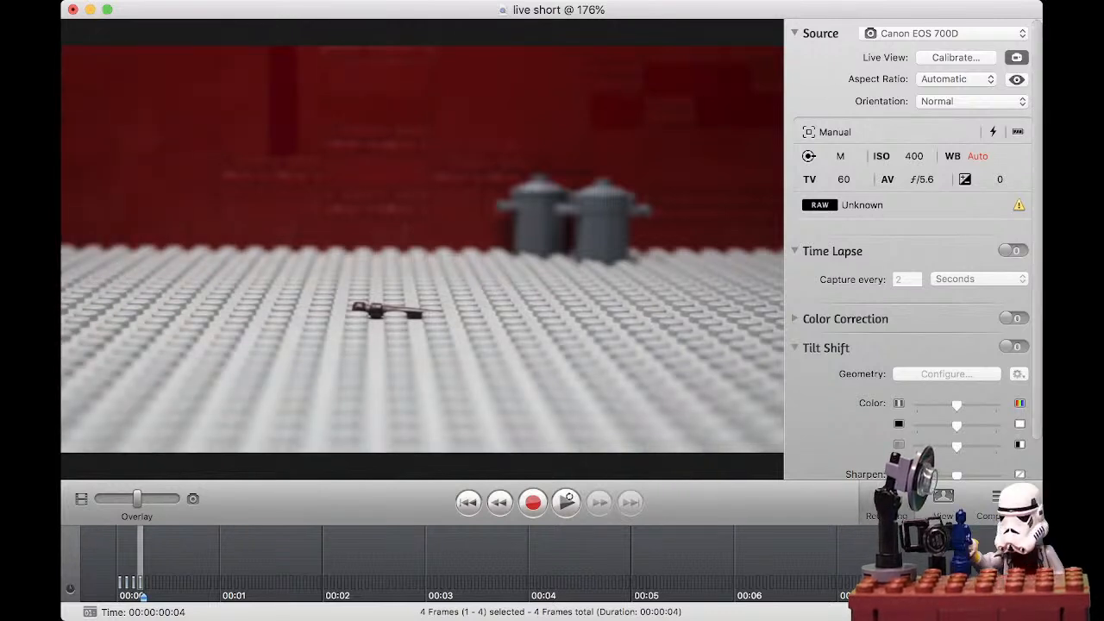
Capture frames 5 to 12 of the stormtrooper minifigure walking into the shot, moving it slightly between captures.
key(Return)
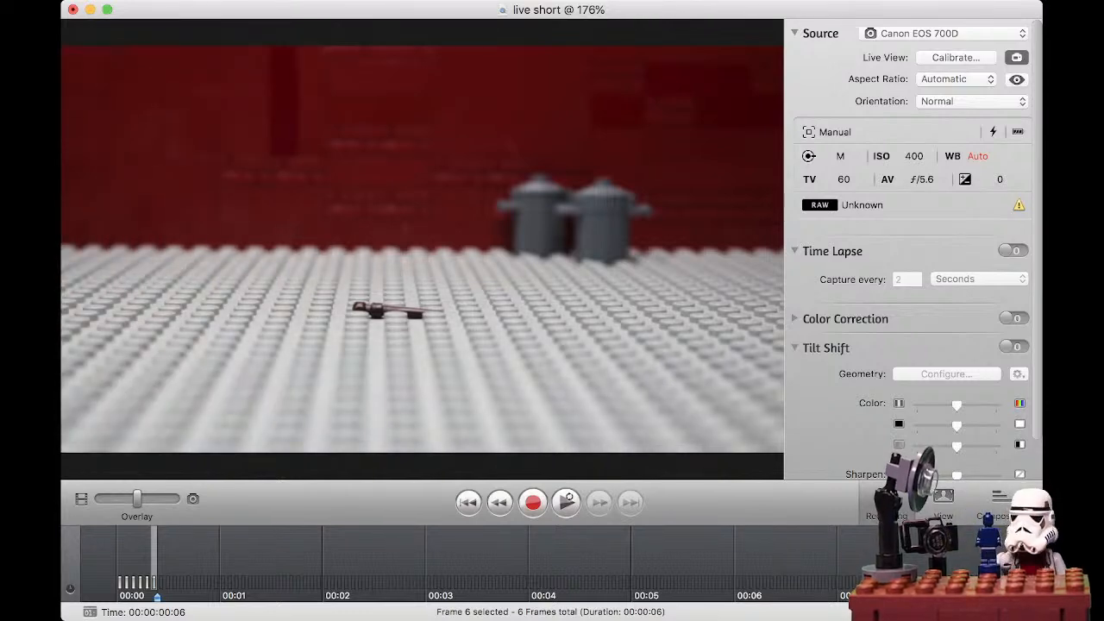
key(Return)
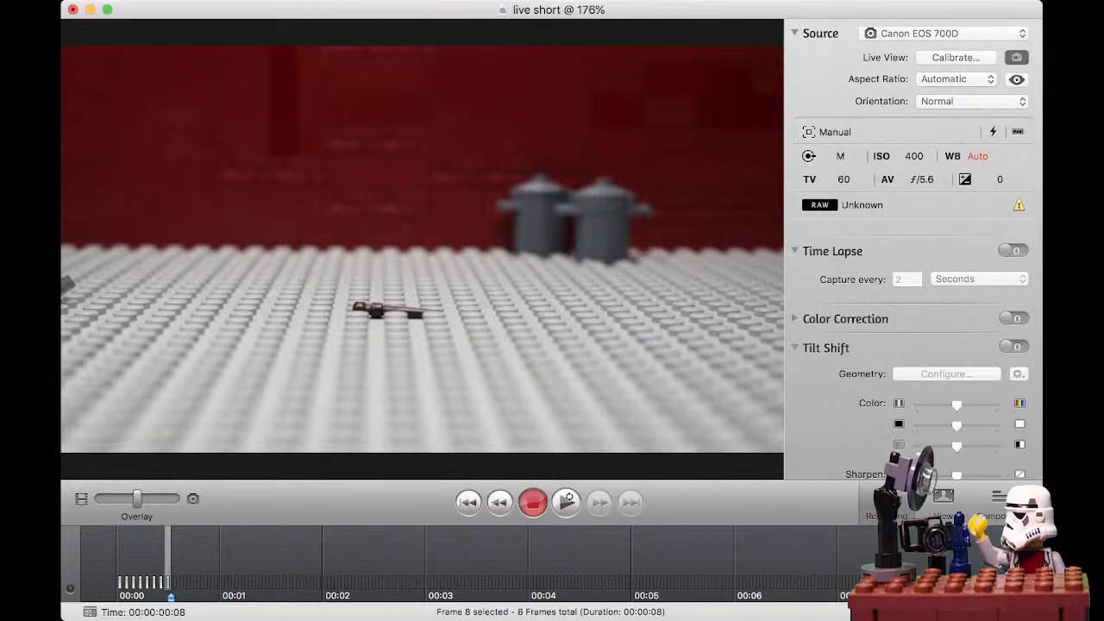
key(space)
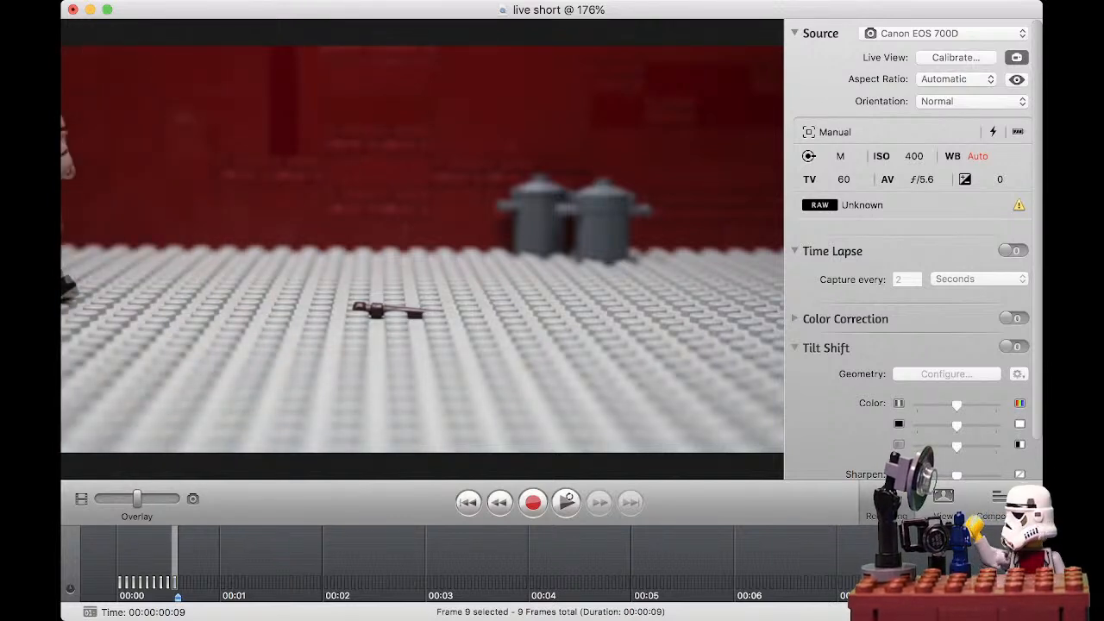
key(Return)
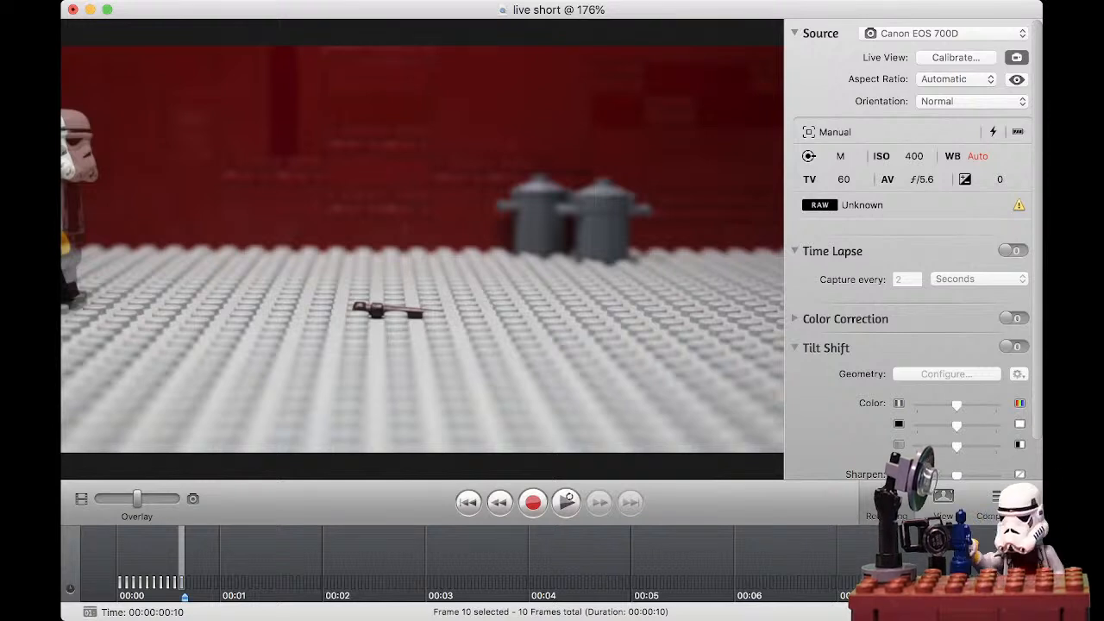
key(super+Tab)
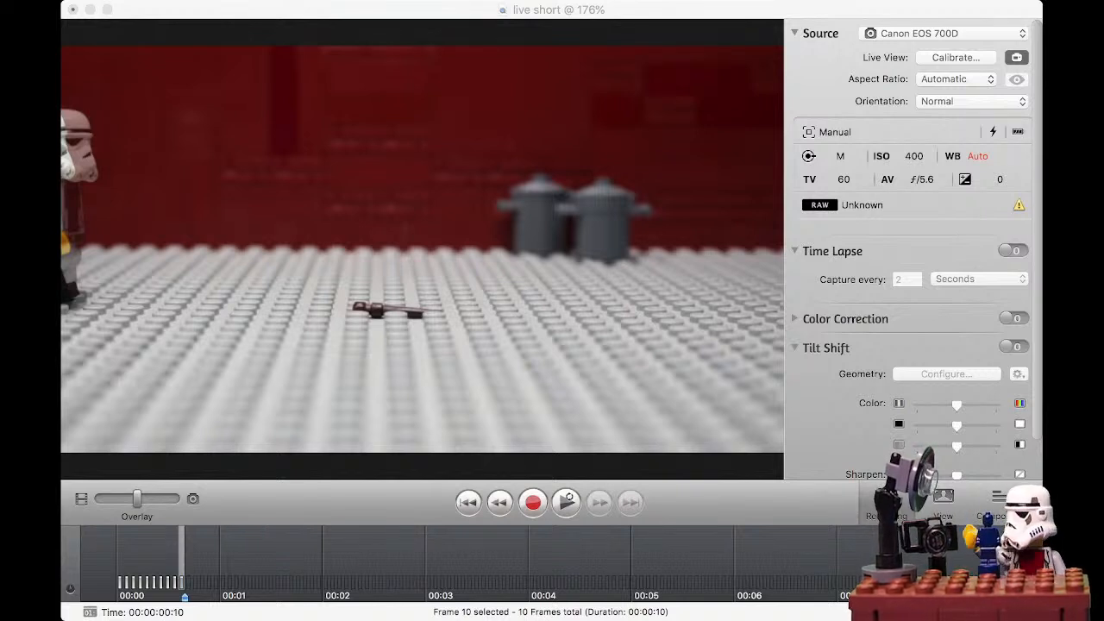
key(super+Tab)
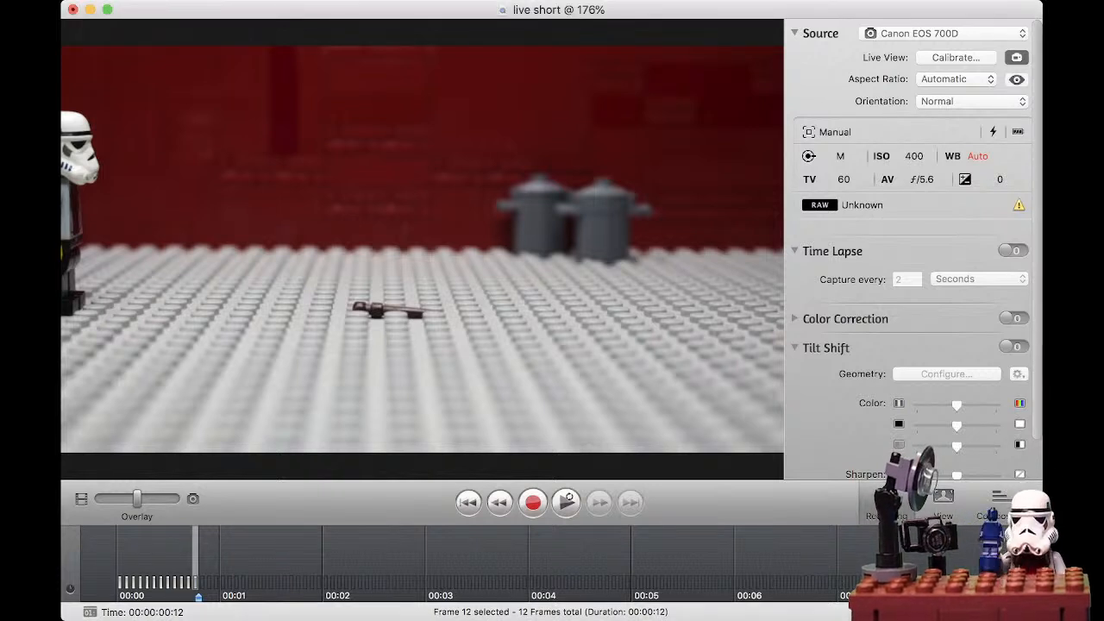
Compare frames 11 and 12 with each other and with the live camera image by varying the overlay between captured and live.
drag(137, 498, 98, 499)
key(Left)
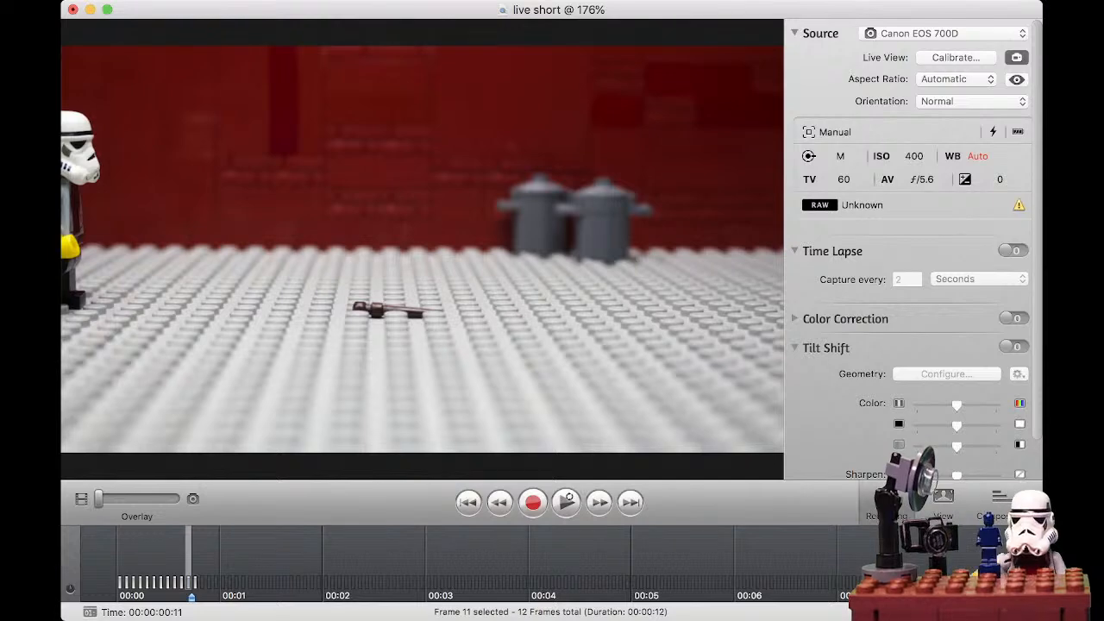
key(Right)
drag(98, 498, 142, 499)
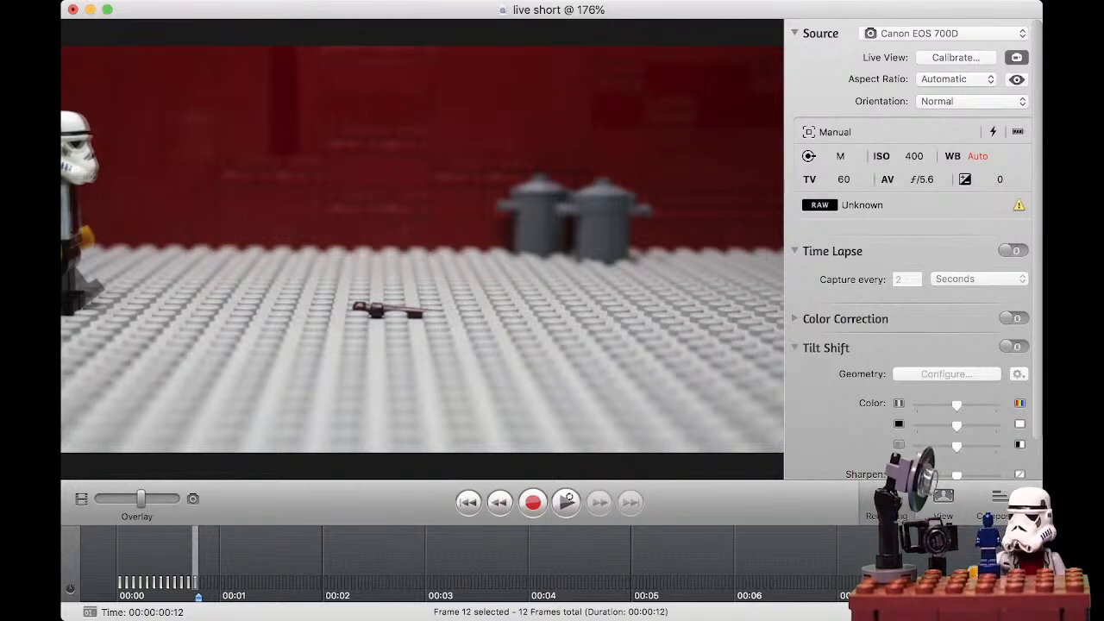
drag(141, 499, 99, 498)
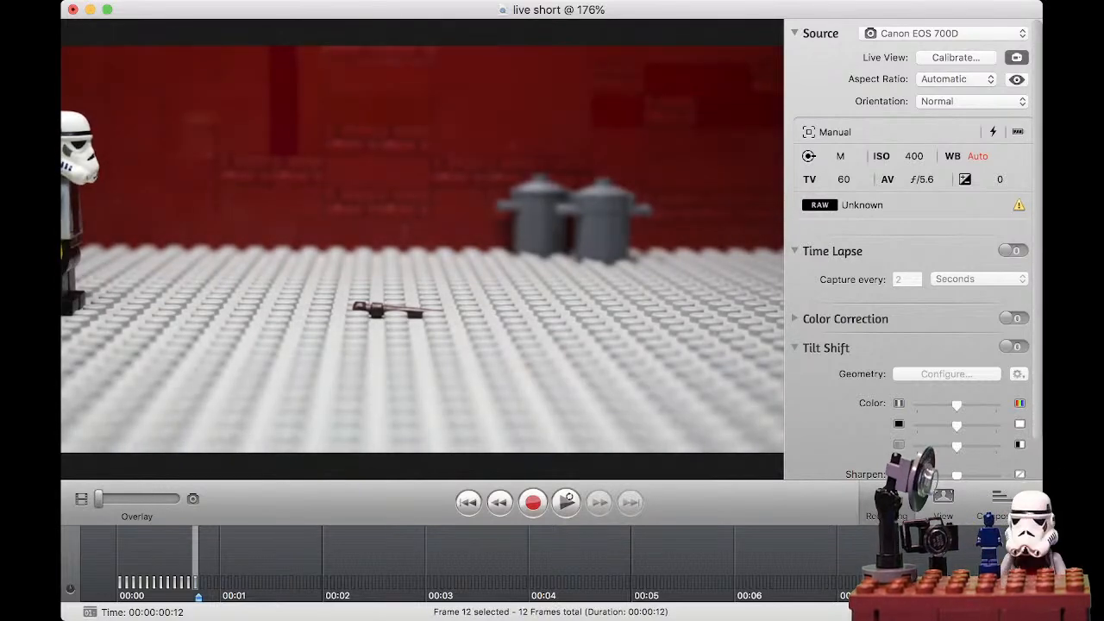
drag(99, 498, 138, 498)
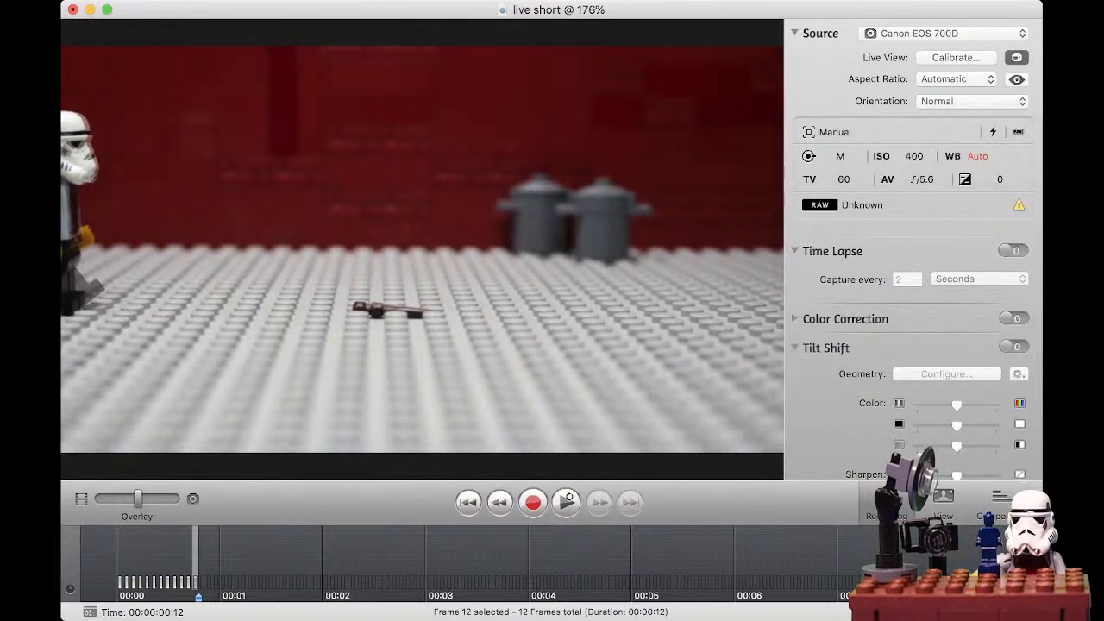
Capture frames 13 to 16 of the minifigure's walk, using the live overlay to check its pose between captures.
key(Return)
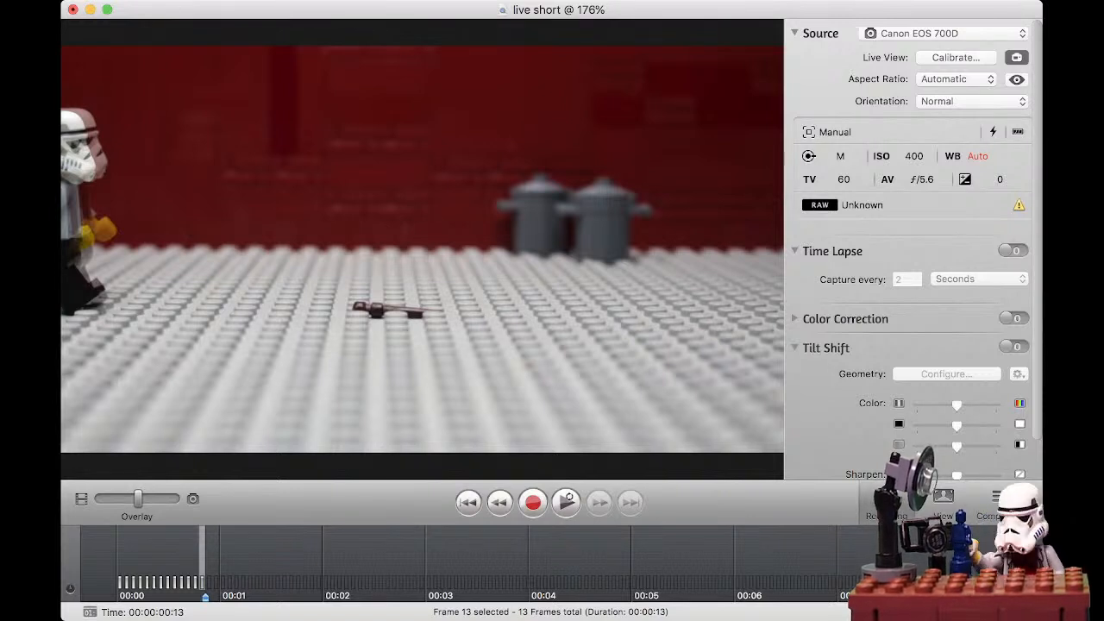
key(Return)
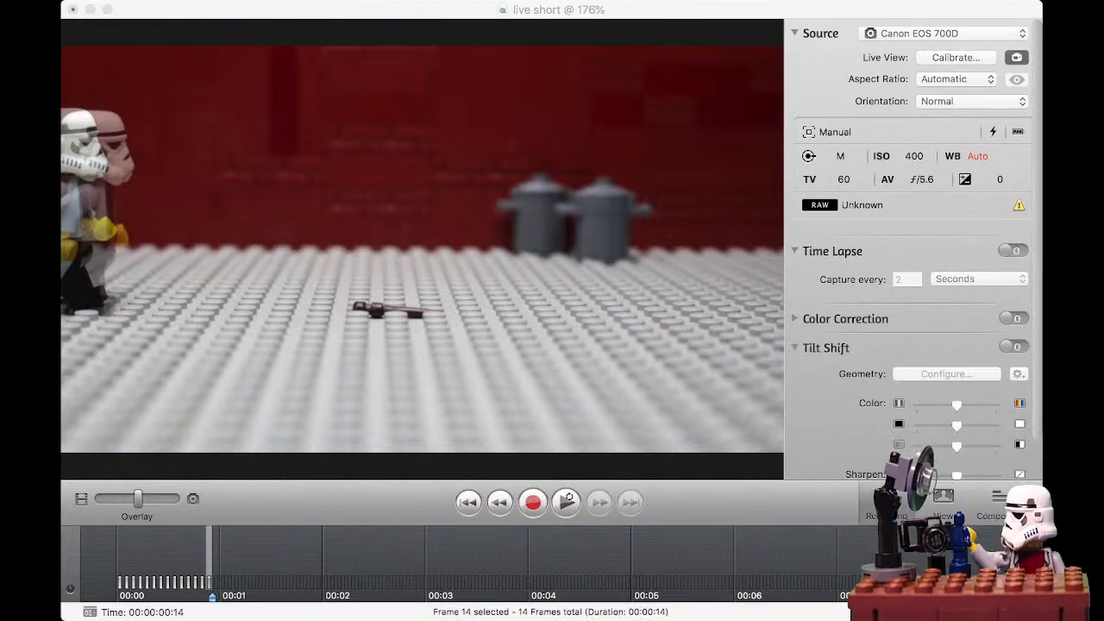
drag(138, 498, 176, 499)
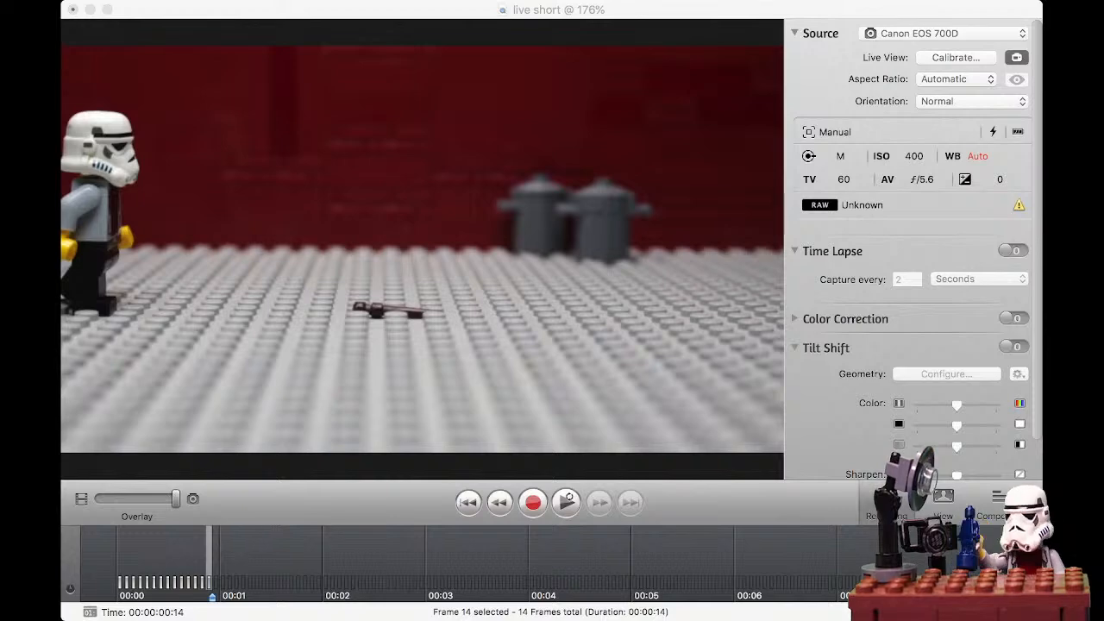
mouse_move(176, 498)
mouse_down()
mouse_move(99, 499)
mouse_move(176, 498)
mouse_up()
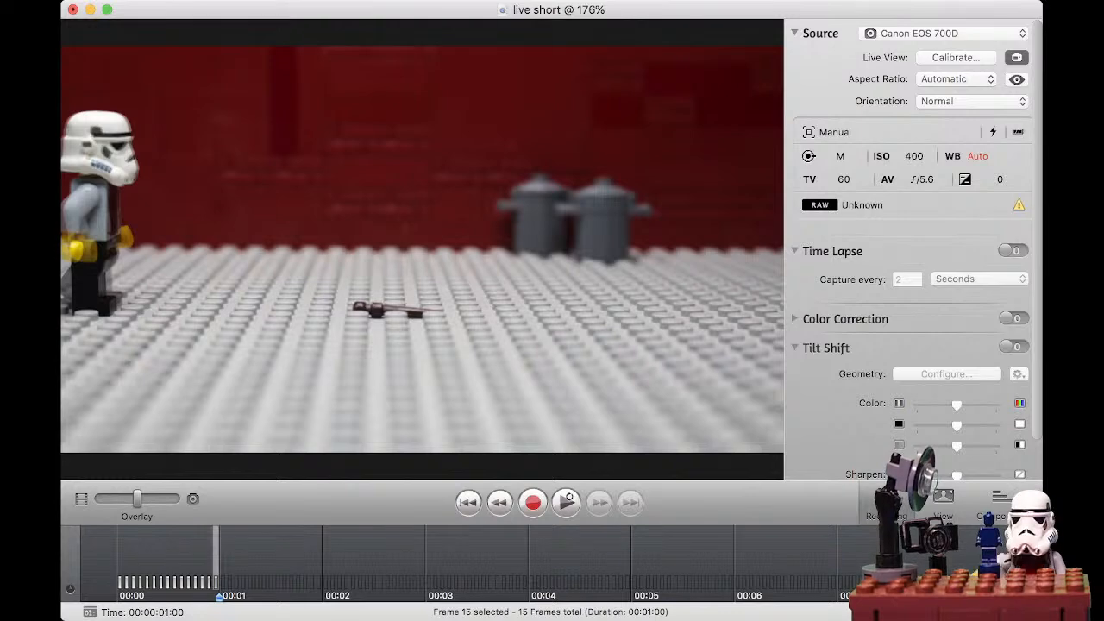
key(space)
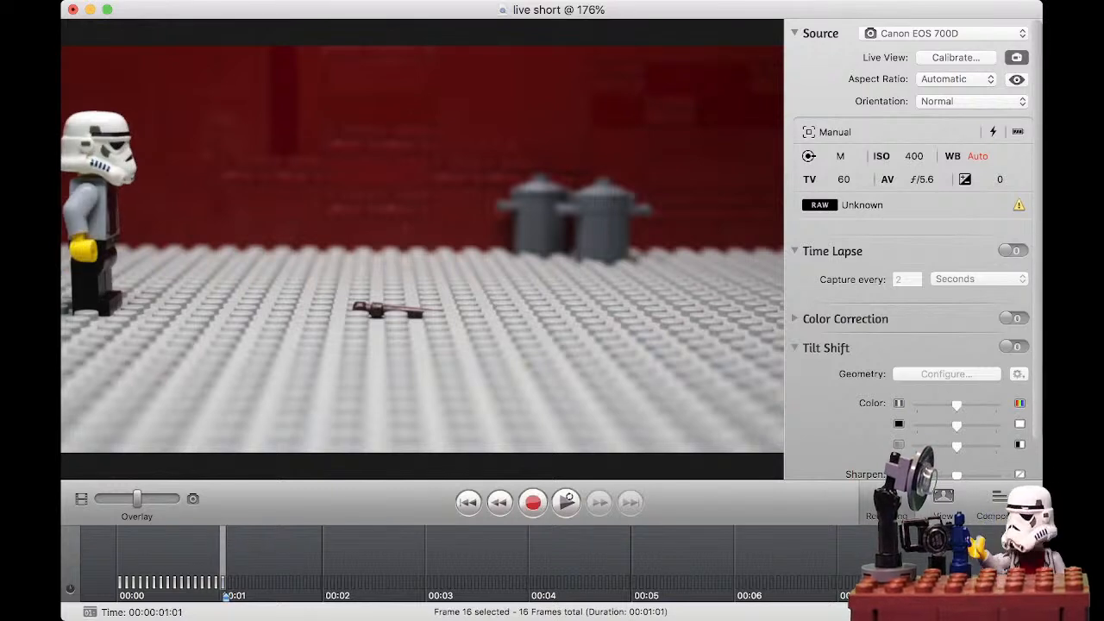
Show only the captured image in the overlay and step between frames 15 and 16 to check the movement.
drag(136, 499, 98, 498)
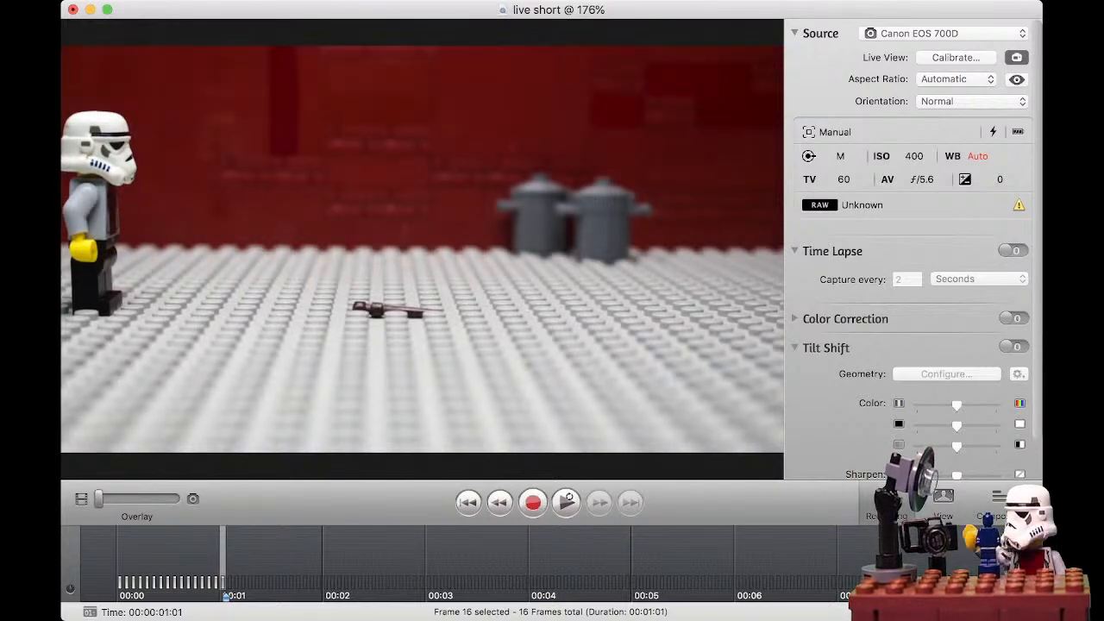
key(Left)
key(Right)
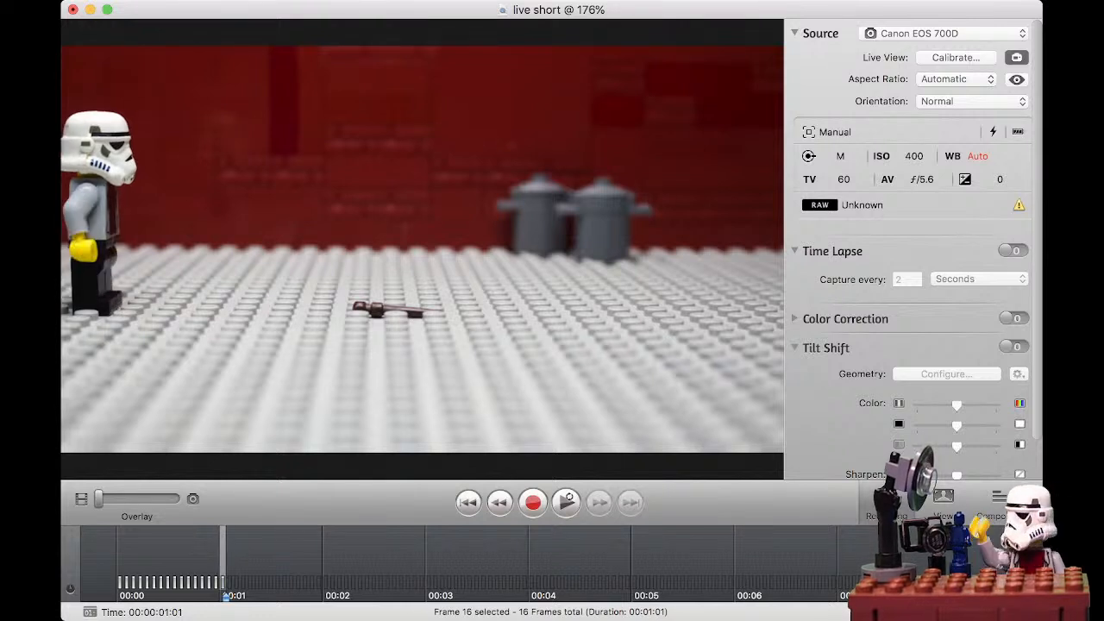
key(Right)
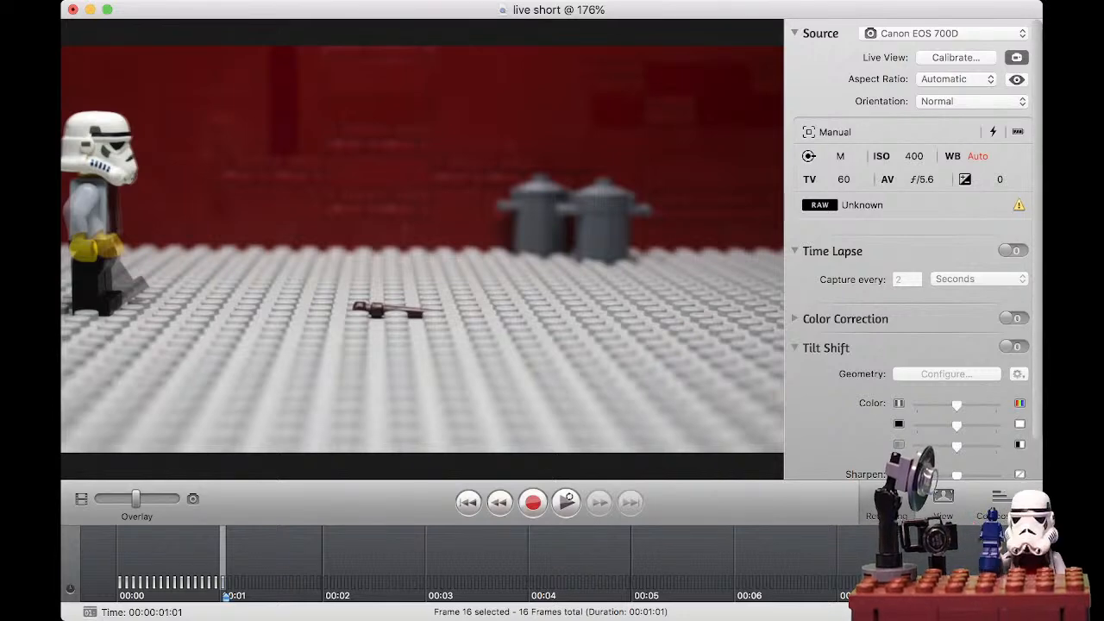
Capture frames 17 to 20 of the walk, adjusting the overlay around halfway to line up the minifigure with the previous frame.
mouse_move(135, 499)
mouse_down()
mouse_move(99, 499)
mouse_move(176, 499)
mouse_move(136, 499)
mouse_up()
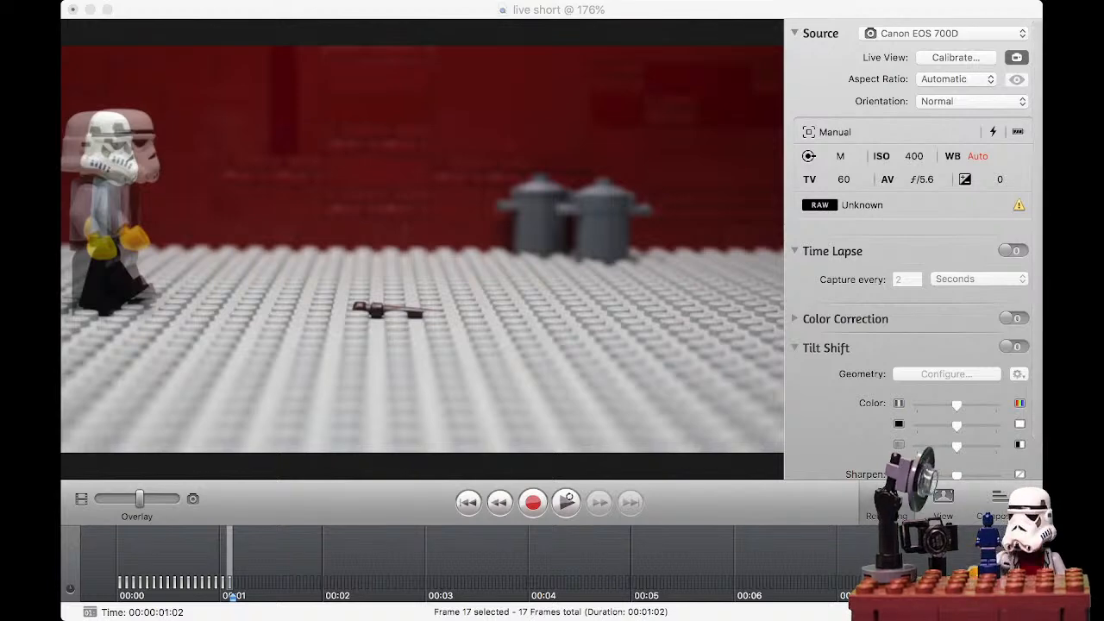
click(139, 499)
mouse_move(139, 499)
mouse_down()
mouse_move(99, 499)
mouse_move(175, 498)
mouse_move(115, 498)
mouse_move(144, 499)
mouse_up()
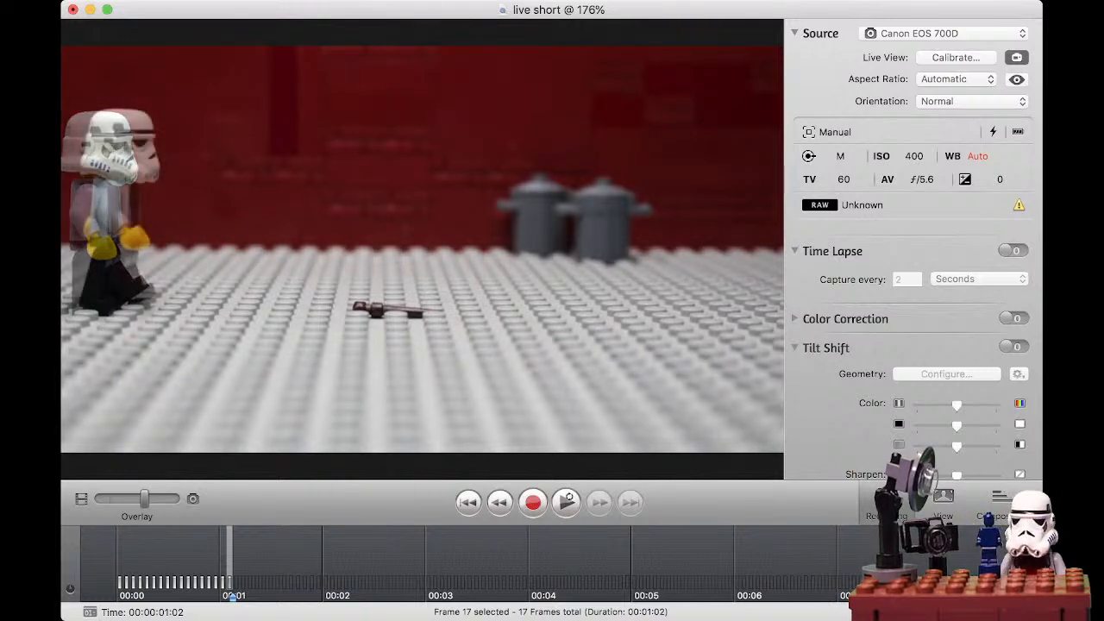
key(space)
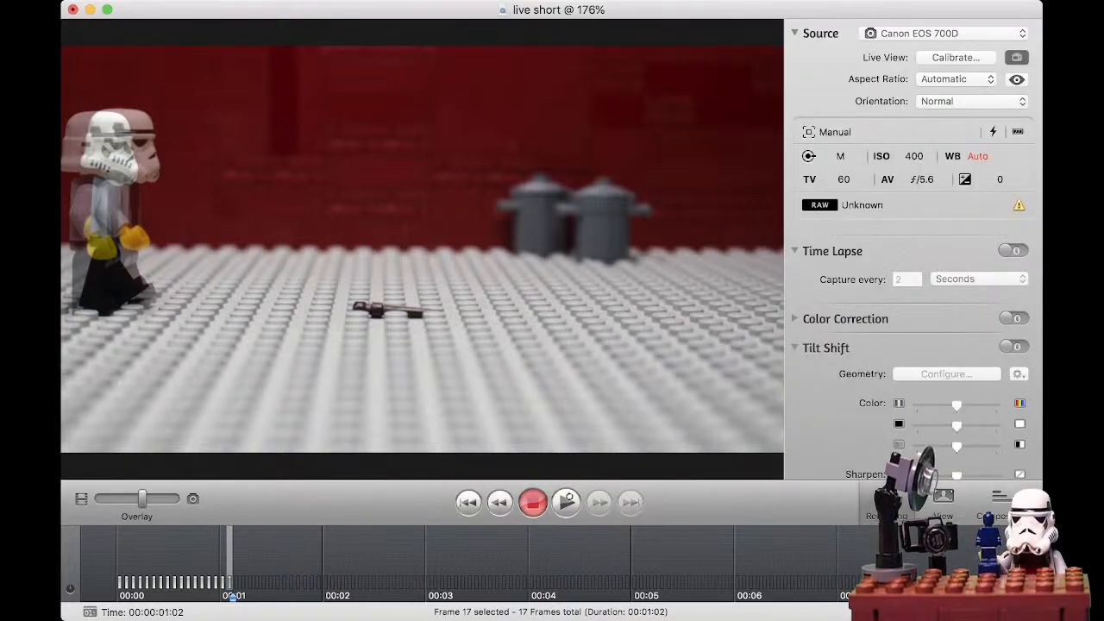
key(space)
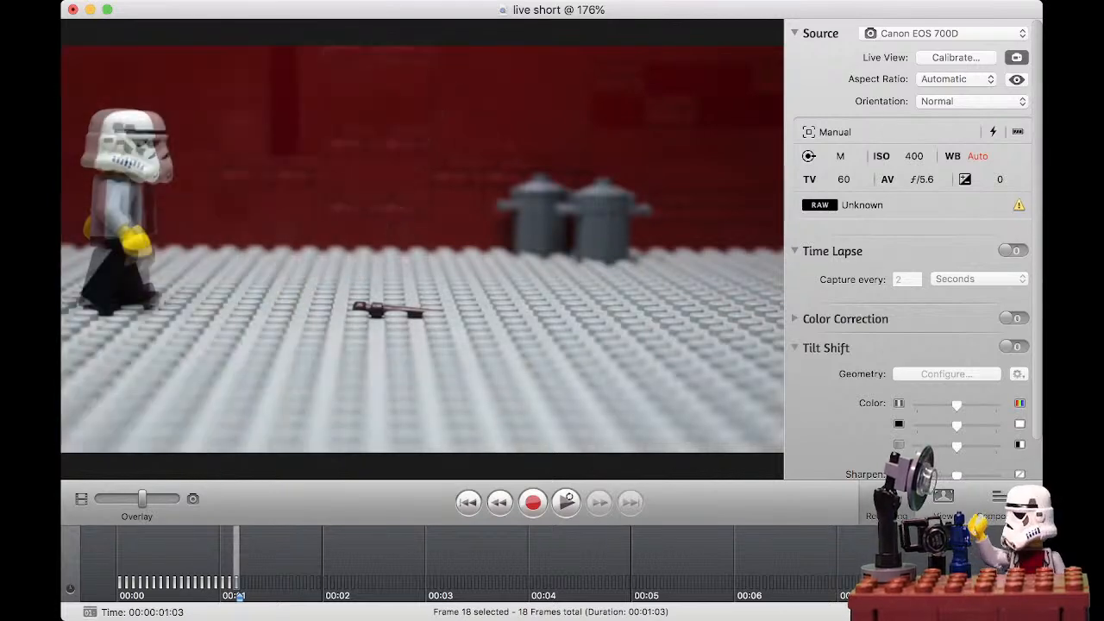
mouse_move(142, 498)
mouse_down()
mouse_move(100, 499)
mouse_move(175, 498)
mouse_move(130, 499)
mouse_move(141, 499)
mouse_up()
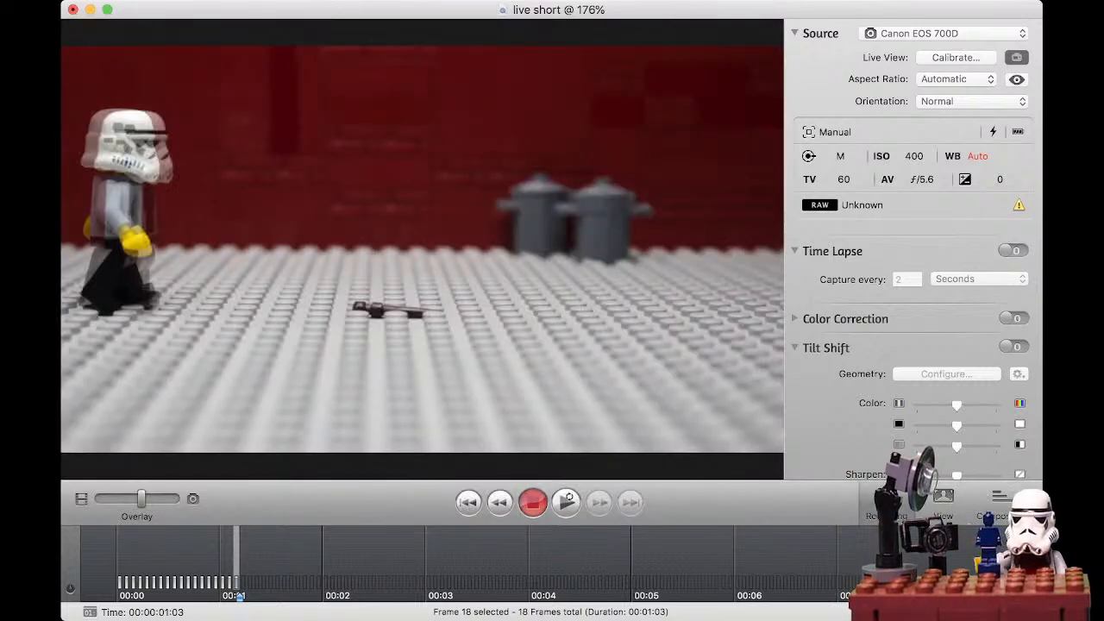
key(space)
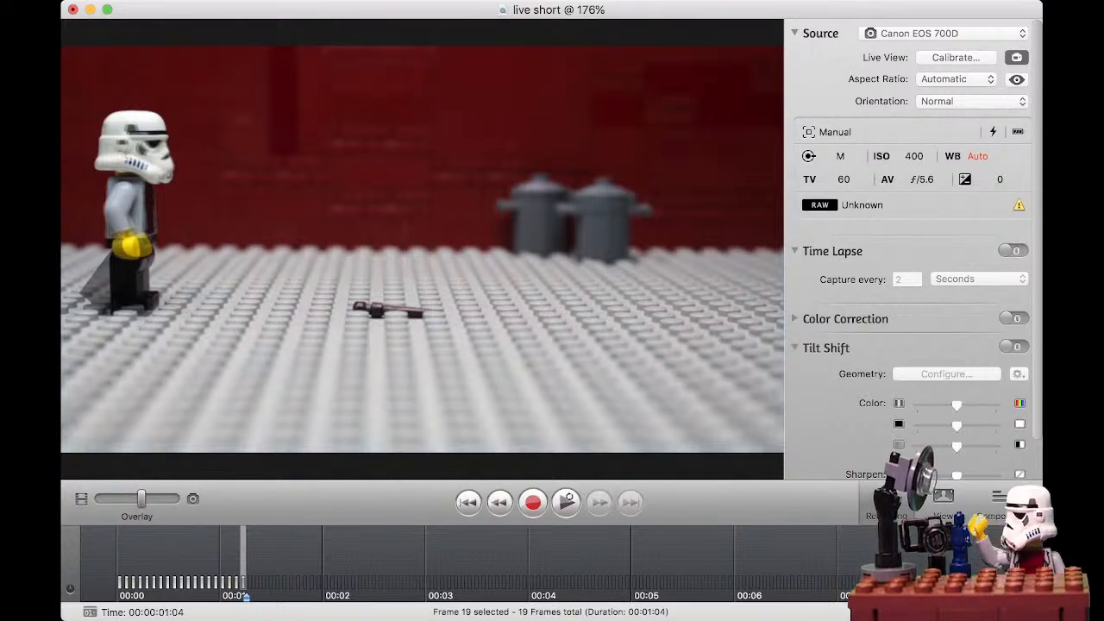
drag(137, 499, 176, 498)
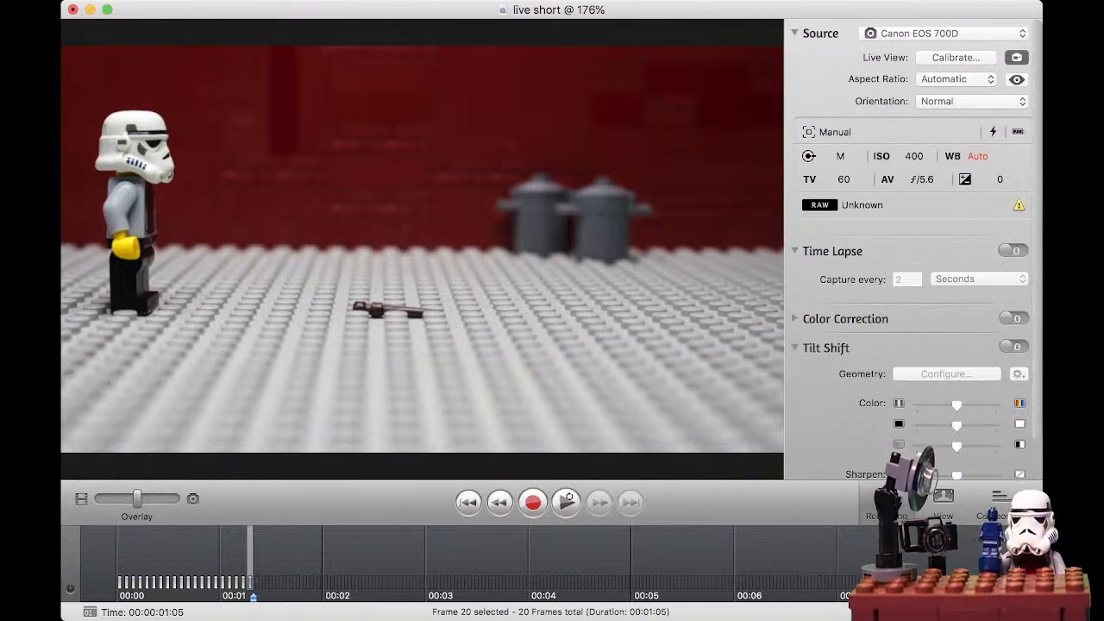
Step back from frame 20 through the preceding captured frames and return to it to review the latest walking motion.
key(Left)
key(Left)
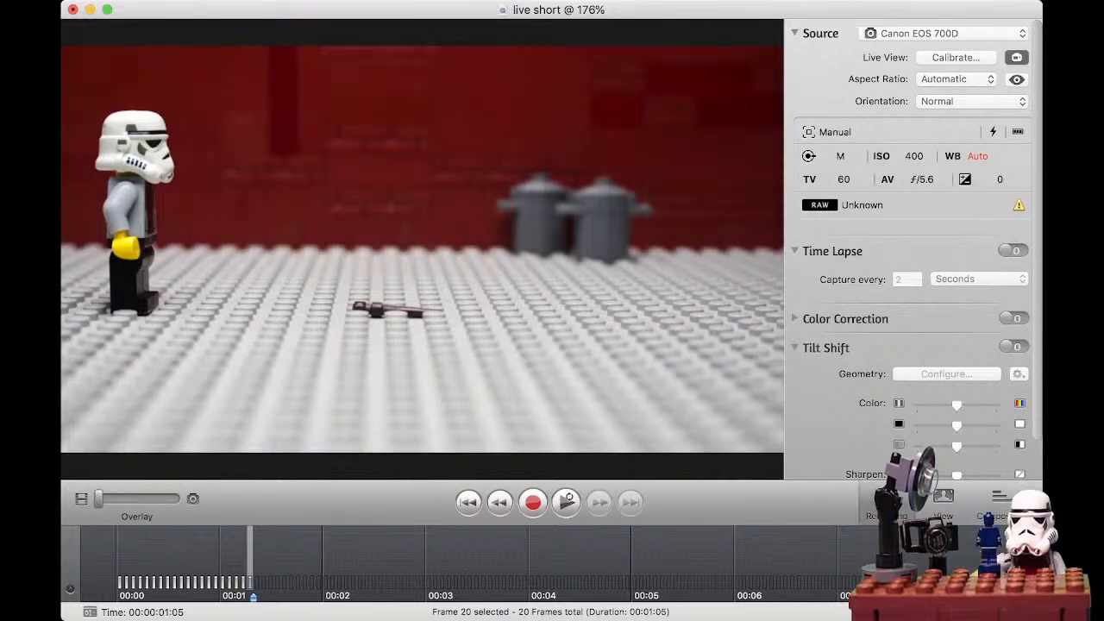
key(Right)
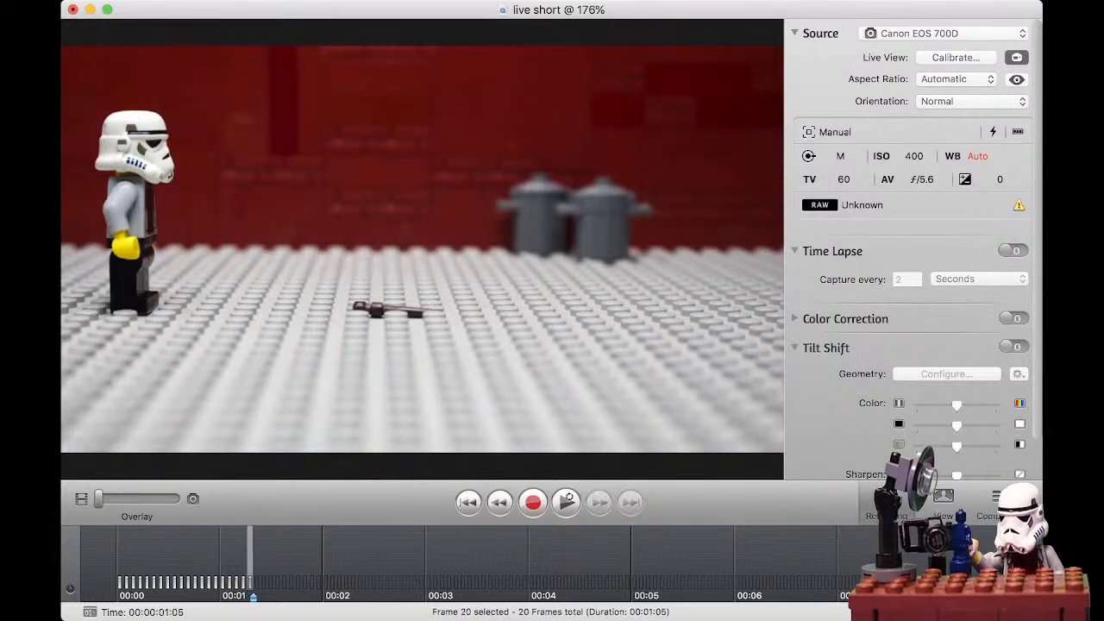
Capture frames 21 and 22 of the walk, shifting the overlay between captured image and live view to check the minifigure's new pose.
key(Right)
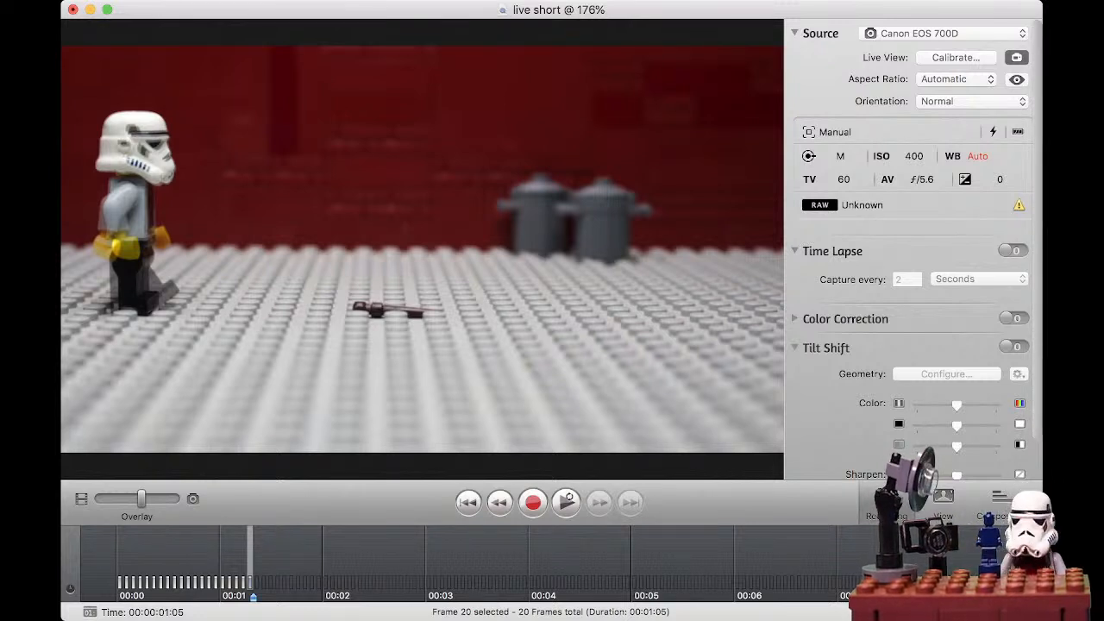
drag(141, 498, 112, 498)
drag(102, 499, 176, 498)
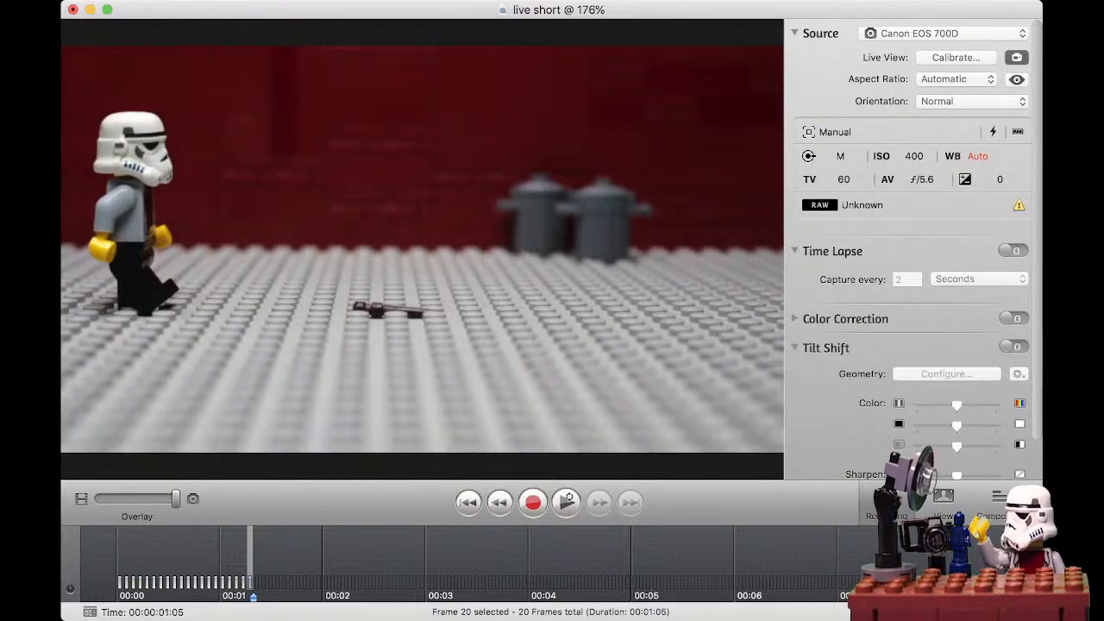
drag(175, 499, 141, 499)
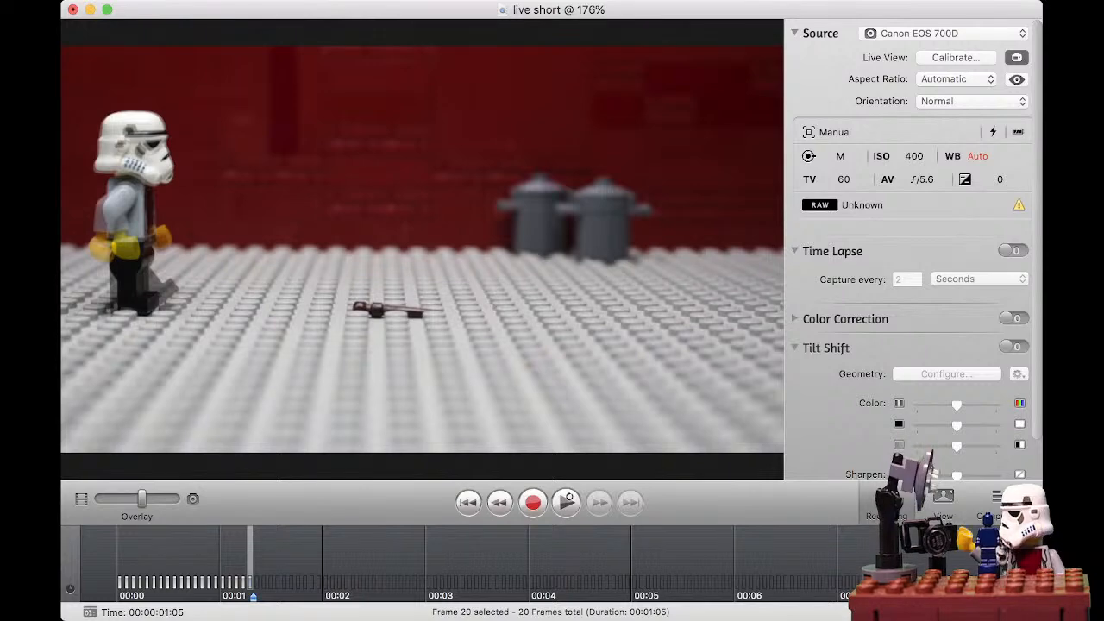
key(Return)
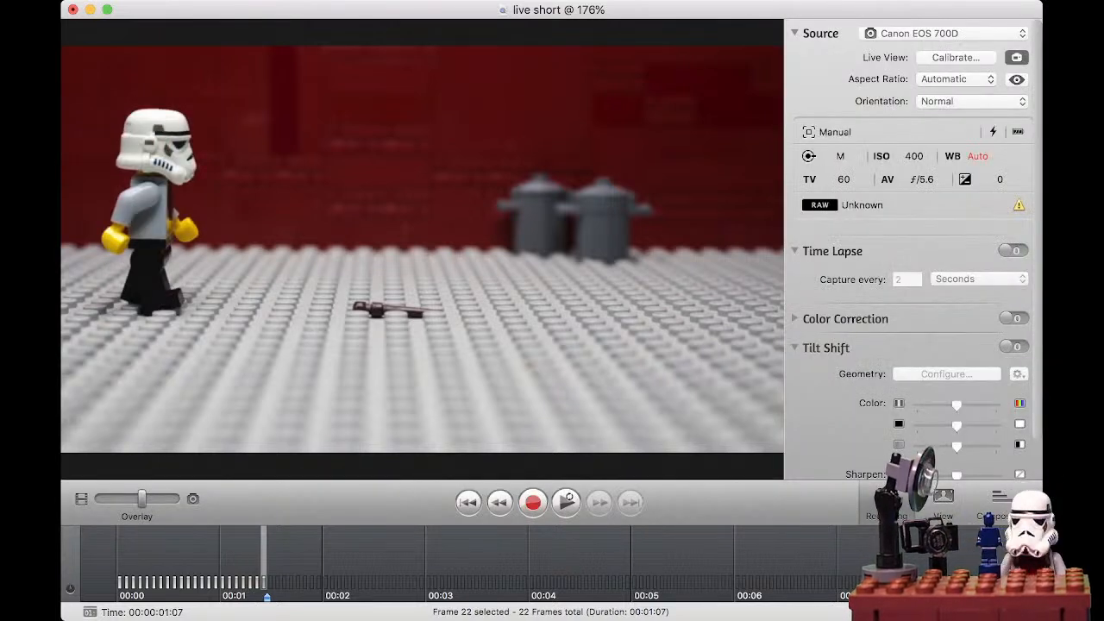
Play back the captured frames to review the walk, stop the playback and return to frame 22.
click(567, 501)
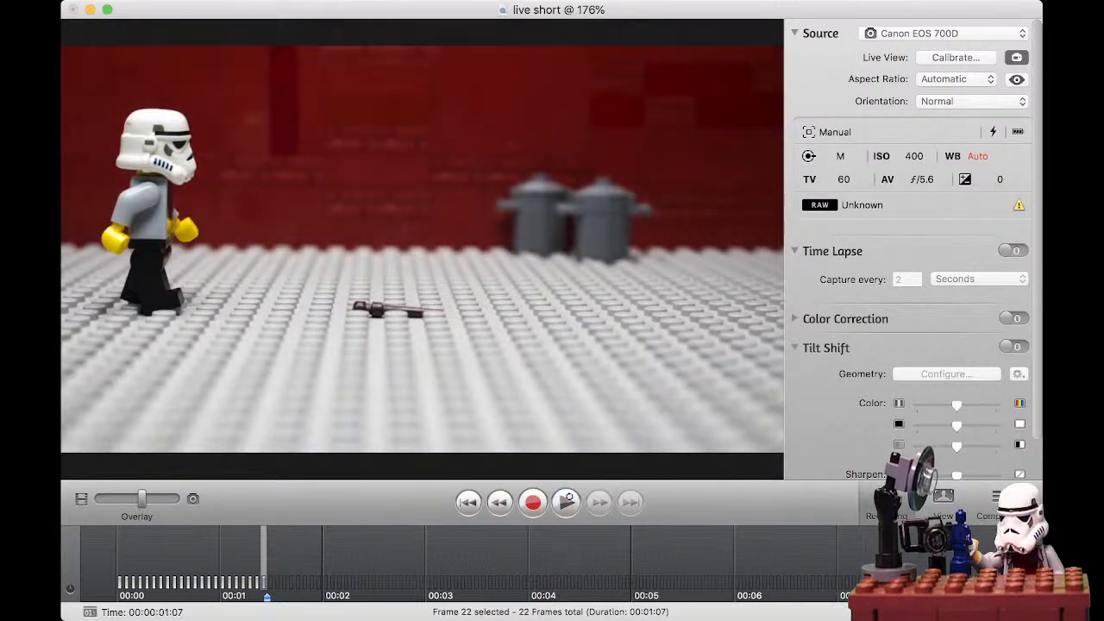
click(567, 501)
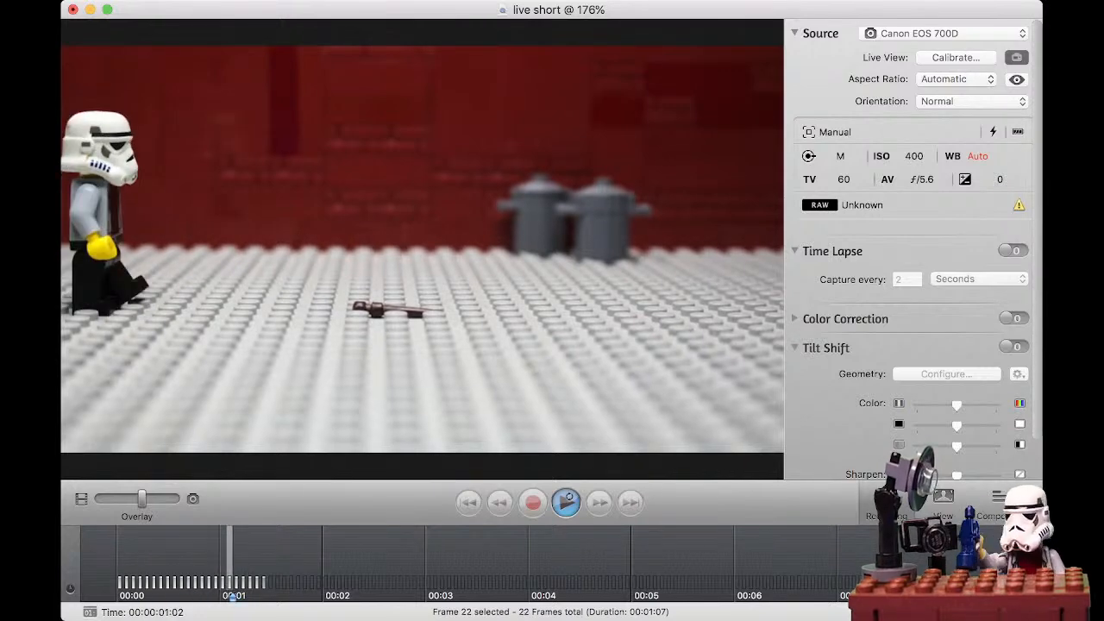
key(space)
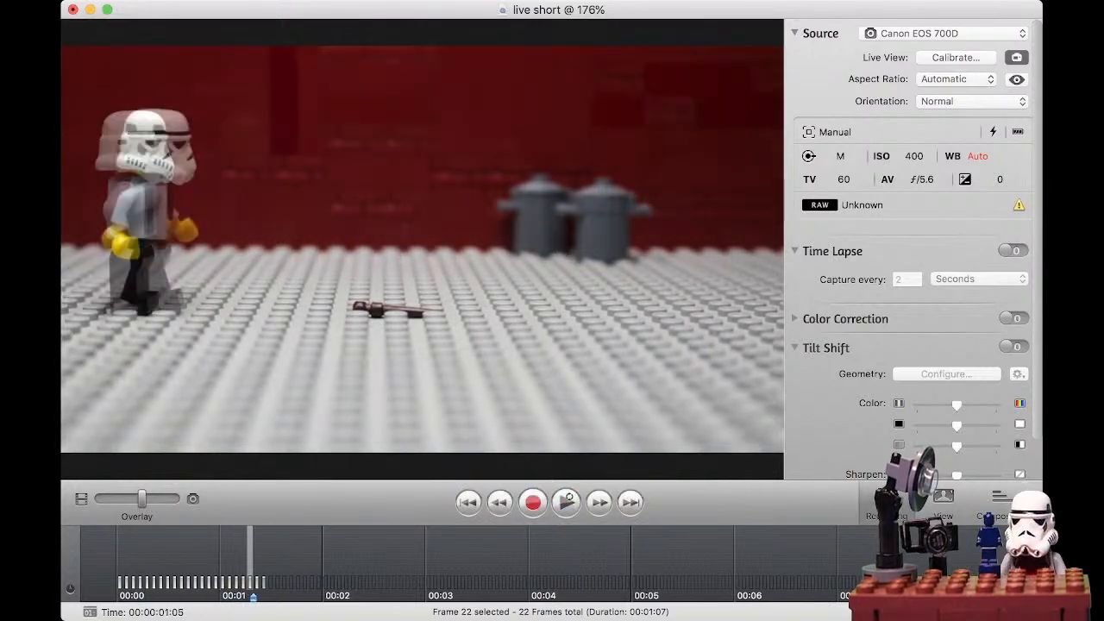
click(263, 561)
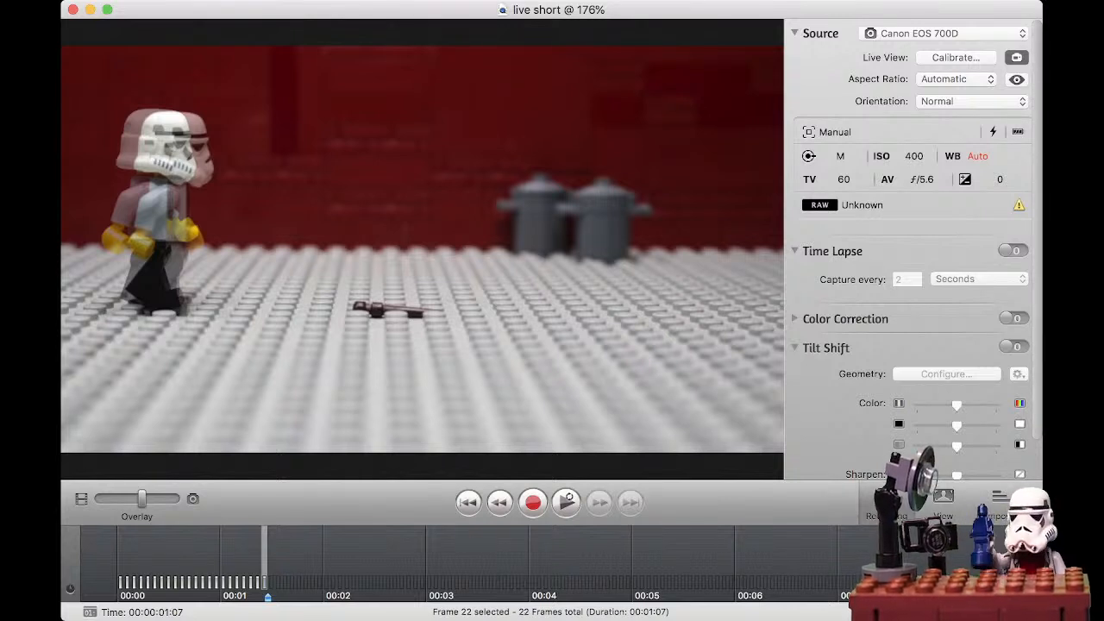
Capture frame 23 after checking the pose in the live view, delete it and retake it.
drag(142, 499, 172, 498)
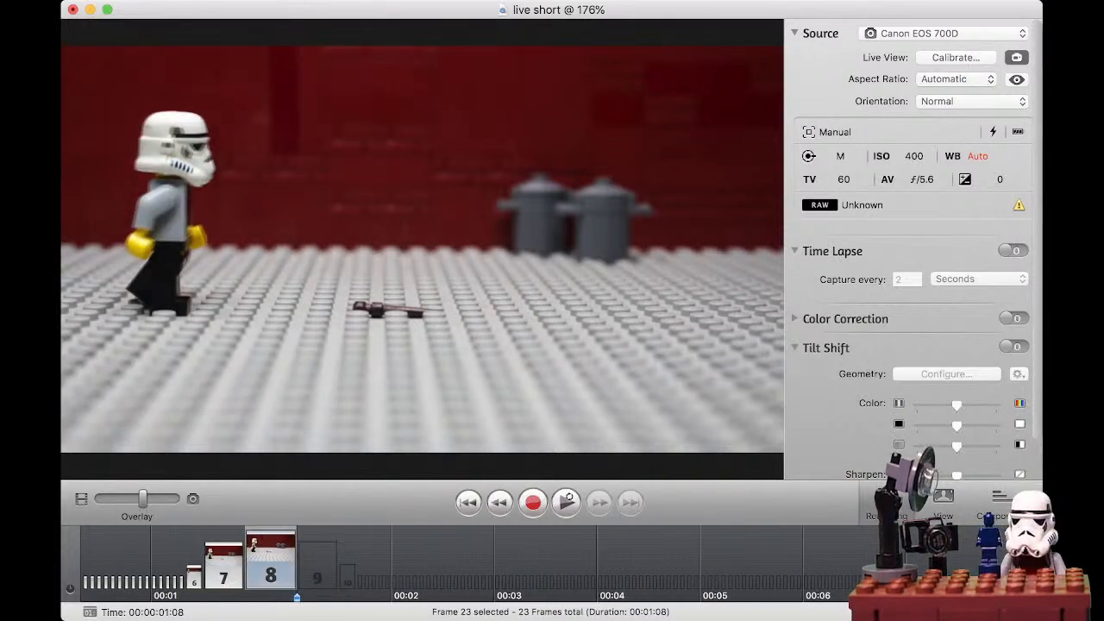
key(Delete)
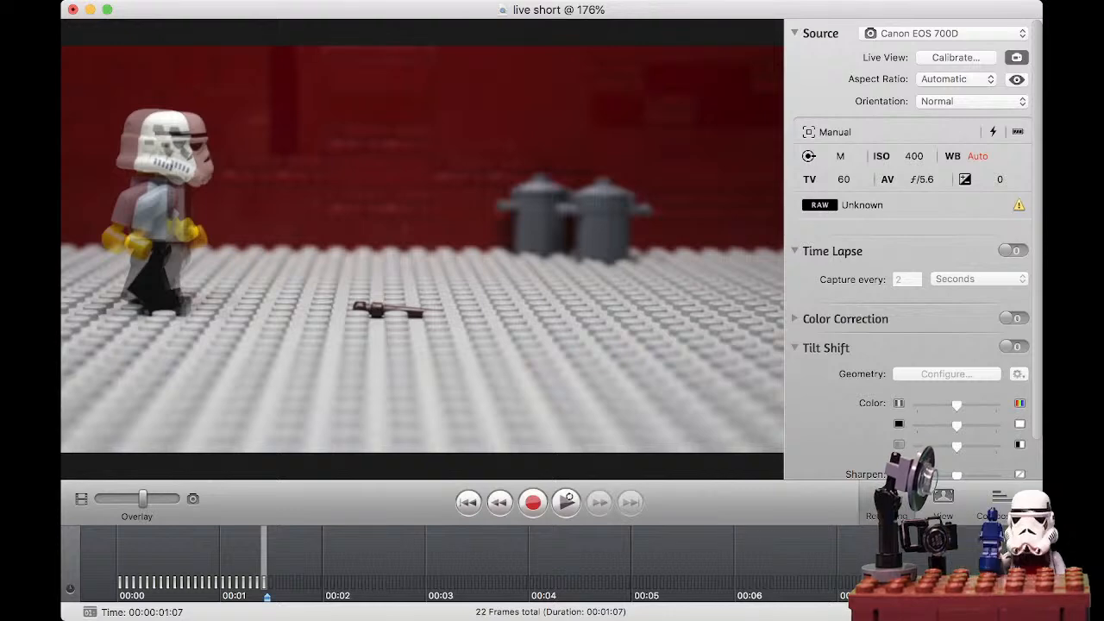
key(Return)
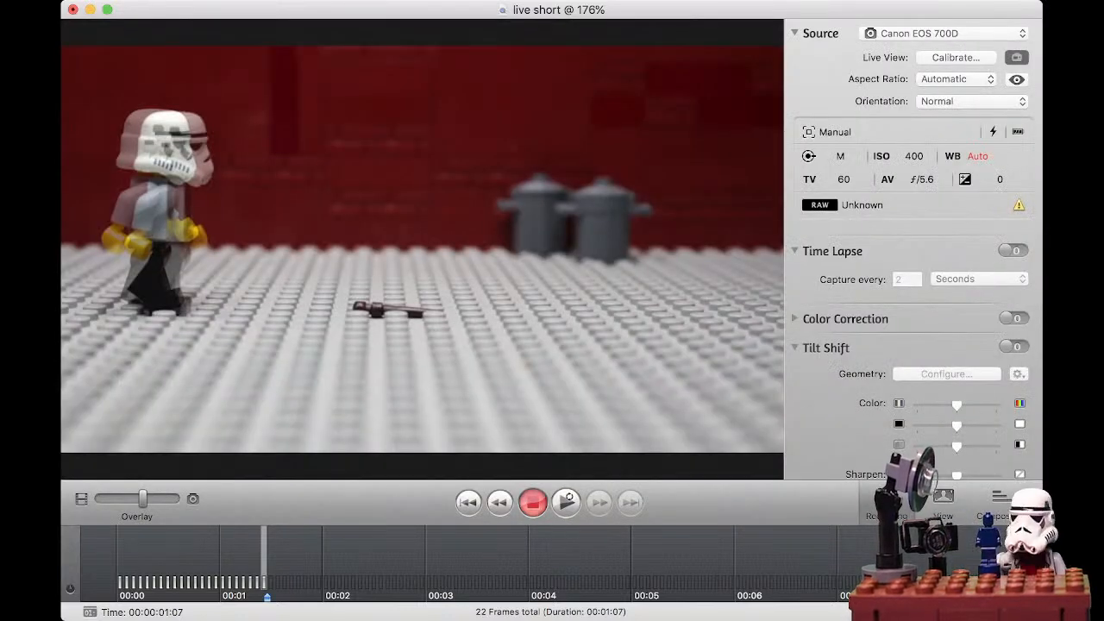
key(space)
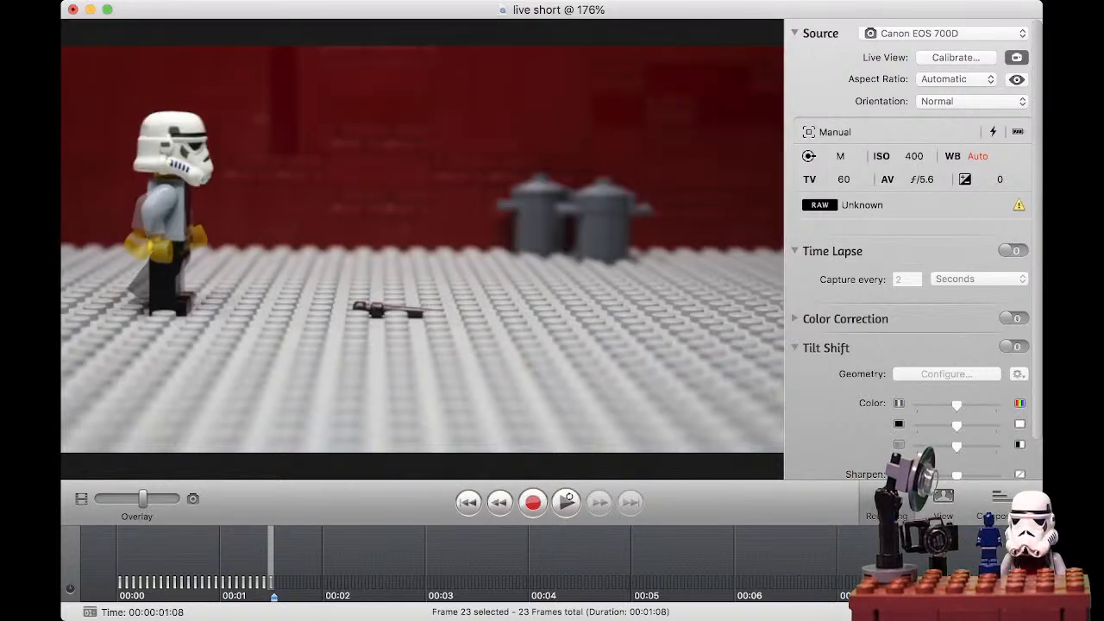
Capture frames 24 to 26 of the walk, comparing the captured image with the live pose through the overlay.
key(Return)
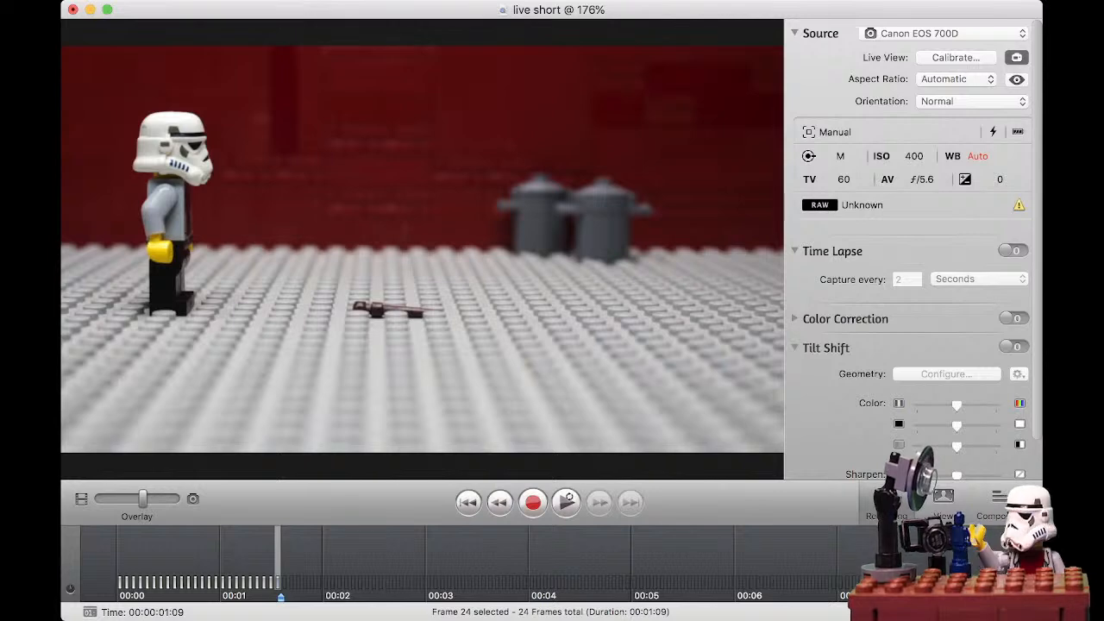
drag(143, 499, 99, 499)
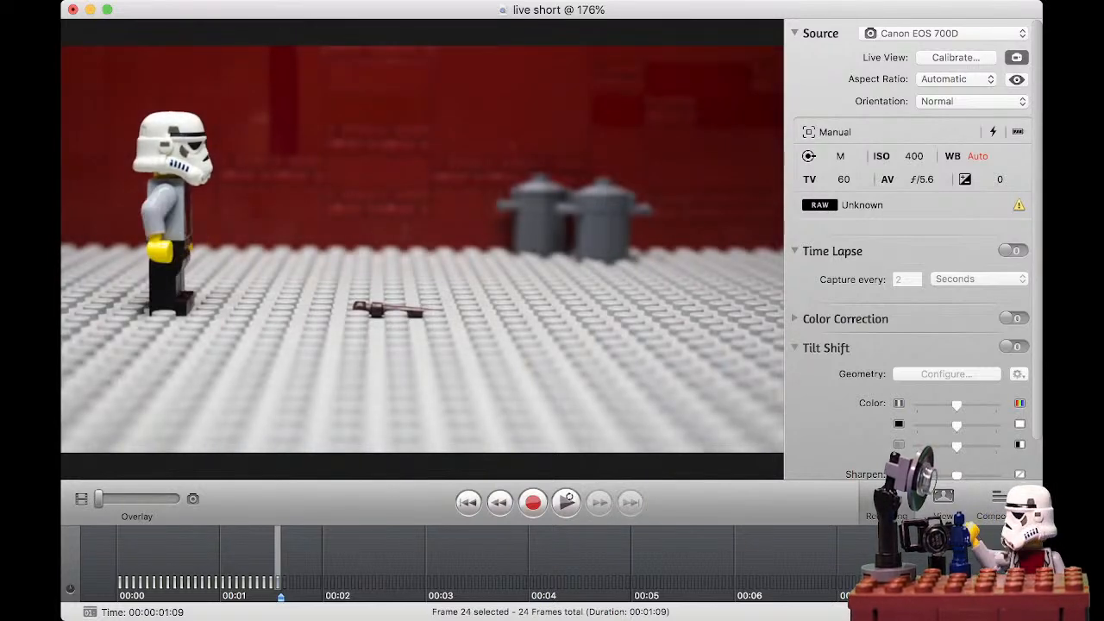
drag(99, 499, 143, 498)
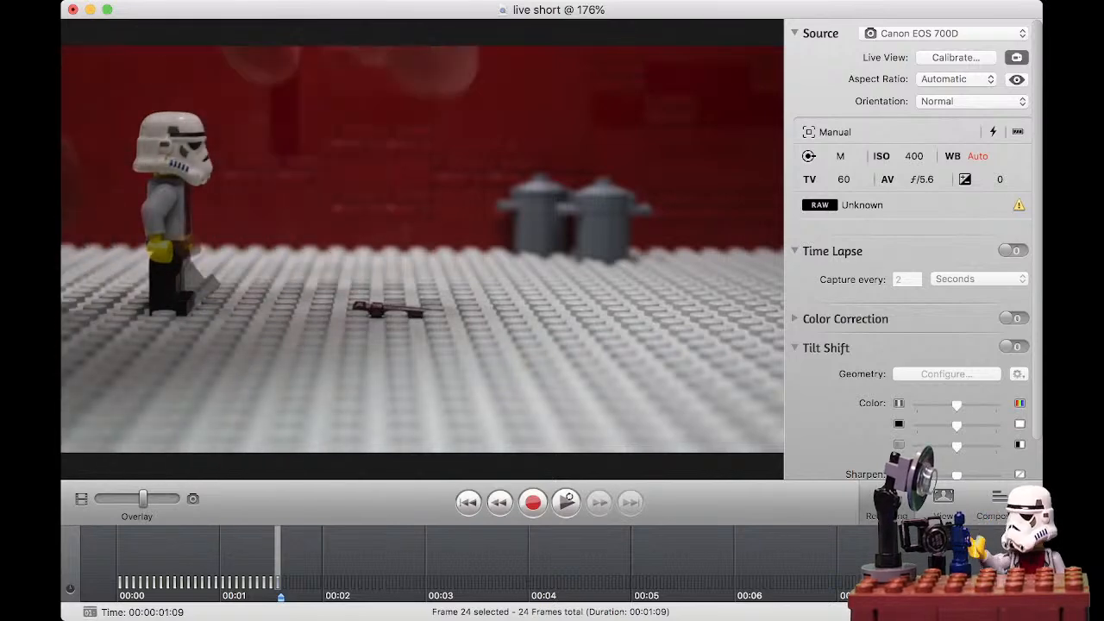
drag(143, 498, 176, 499)
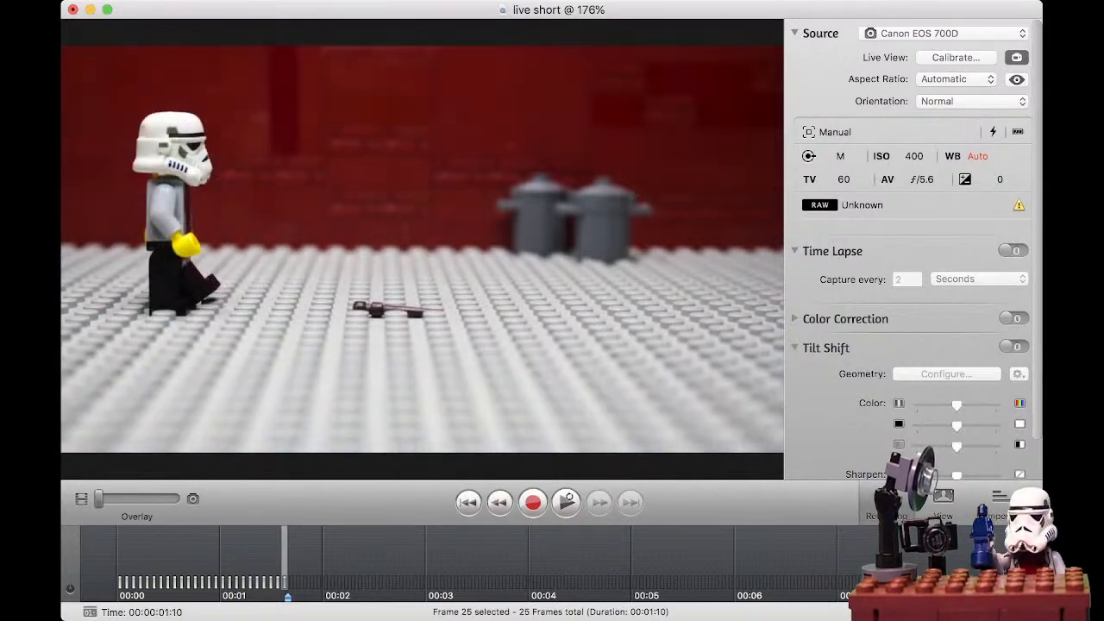
key(Down)
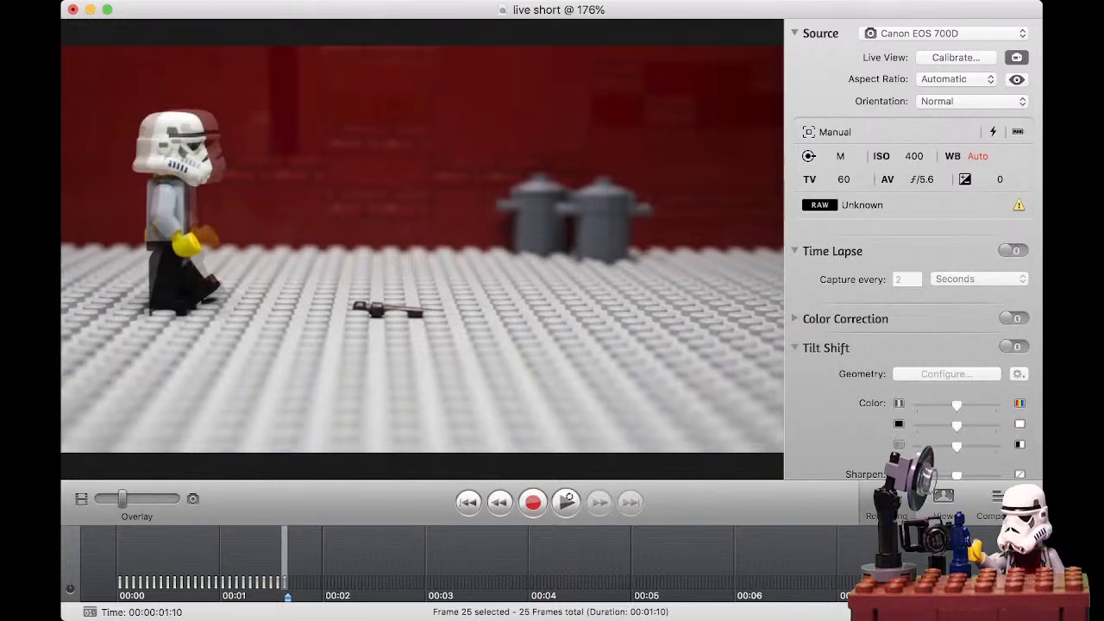
key(Return)
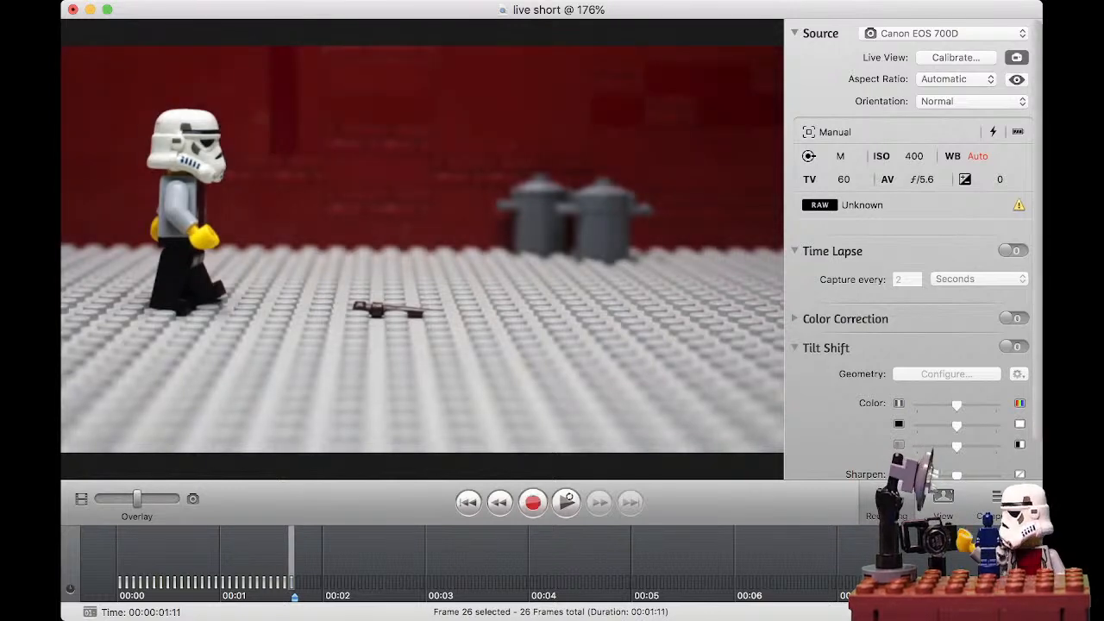
Capture frames 27 and 28 of the walk with the overlay near halfway, deleting and retaking frame 28.
mouse_move(251, 565)
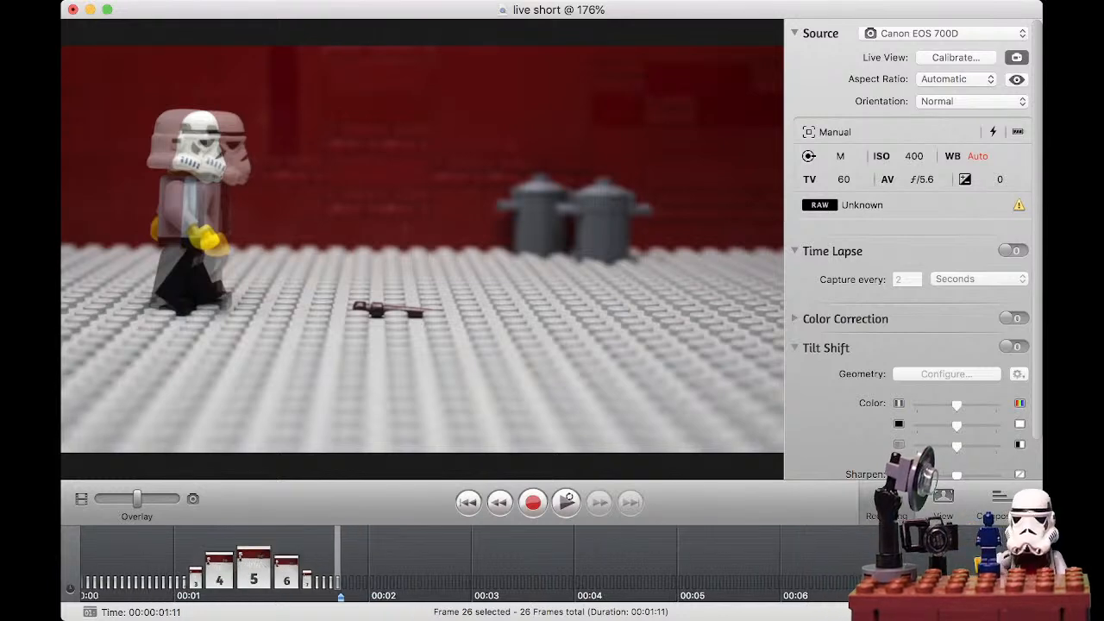
mouse_move(137, 498)
mouse_down()
mouse_move(98, 498)
mouse_move(177, 499)
mouse_move(134, 498)
mouse_up()
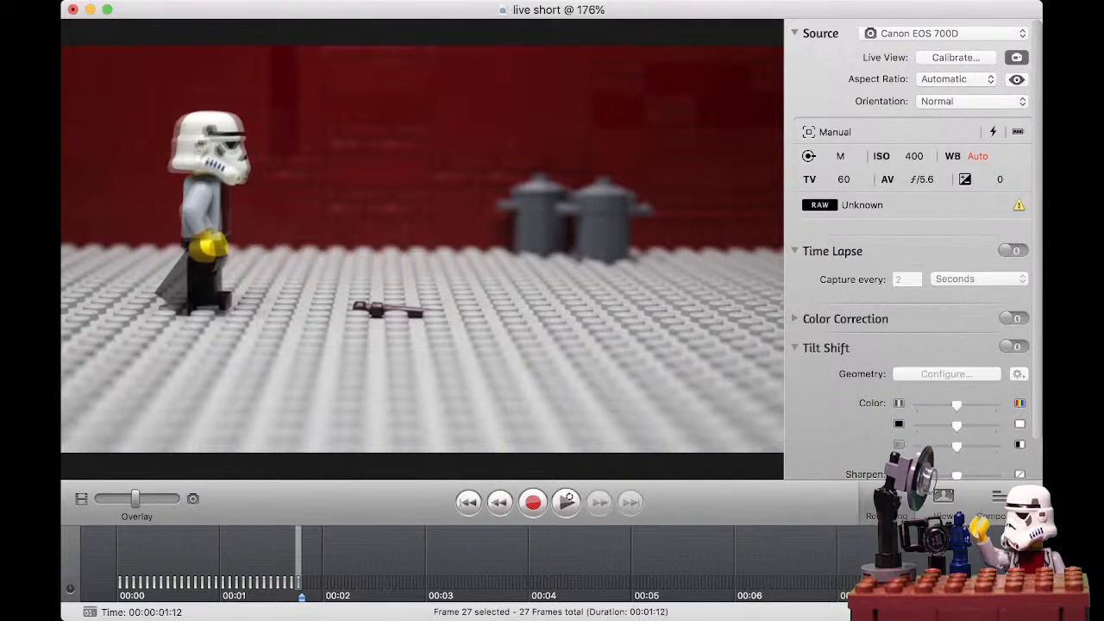
key(Return)
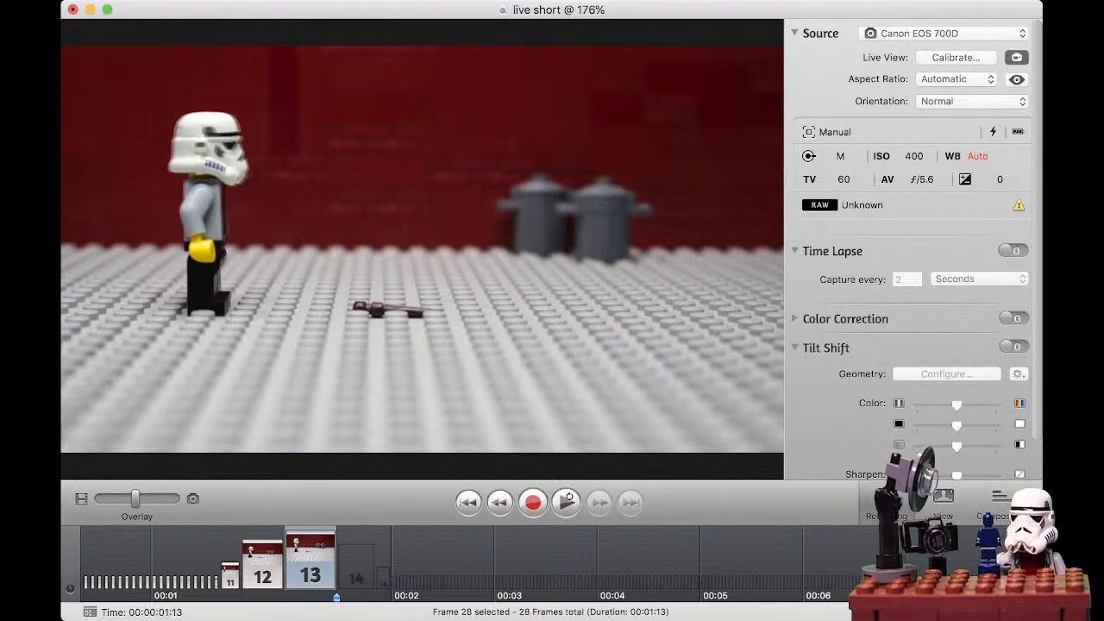
key(BackSpace)
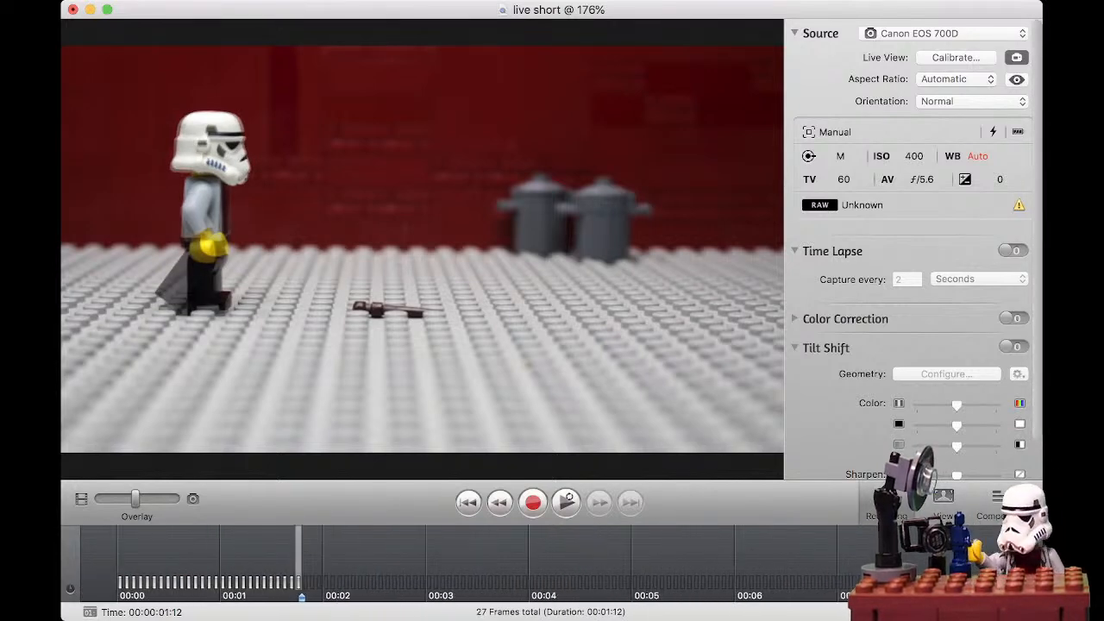
key(Return)
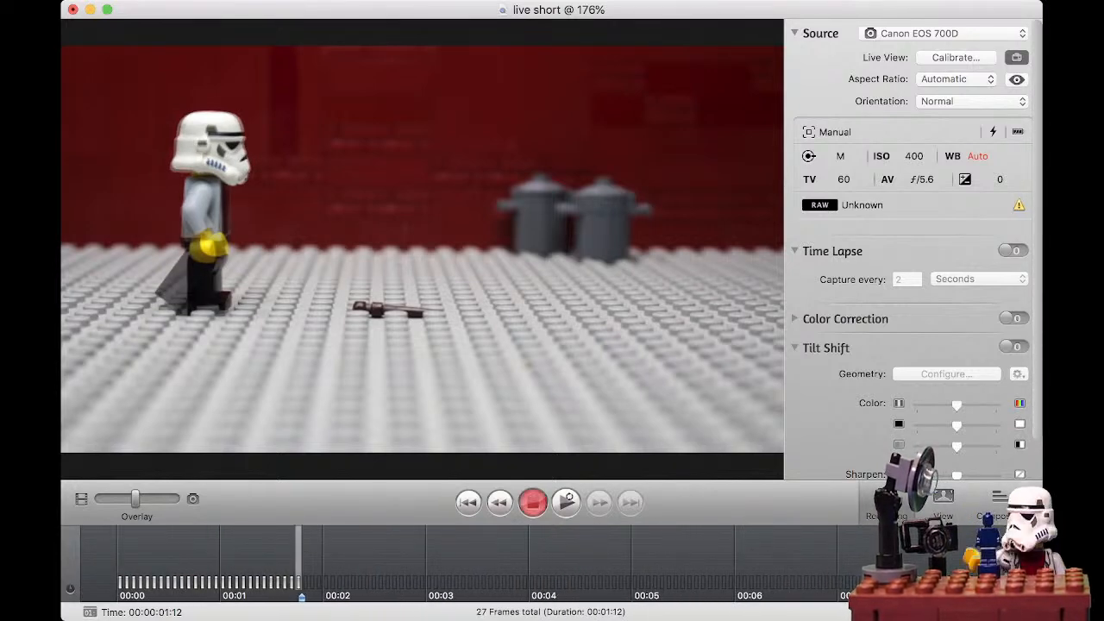
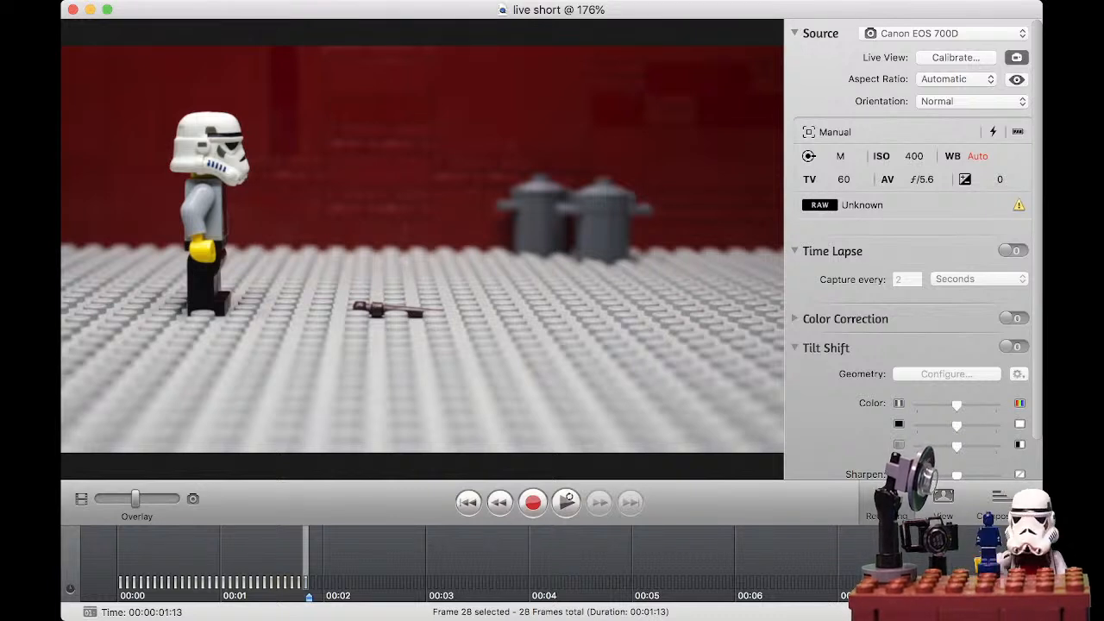
Show only the captured image in the overlay and step between frames 27 and 28 to check the movement.
drag(135, 499, 99, 499)
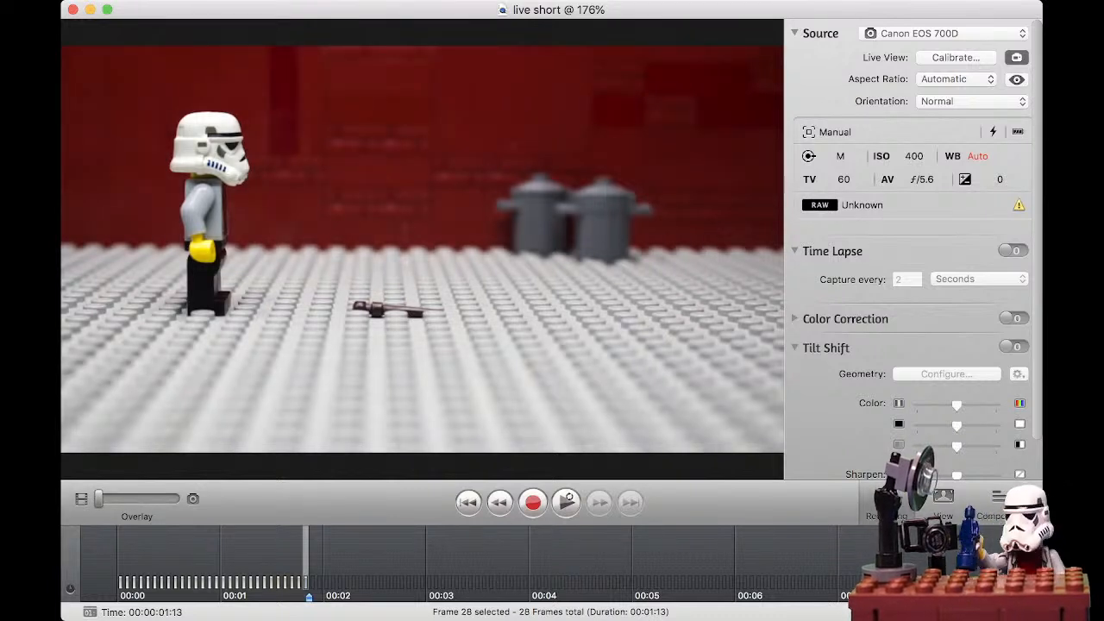
key(Left)
key(Right)
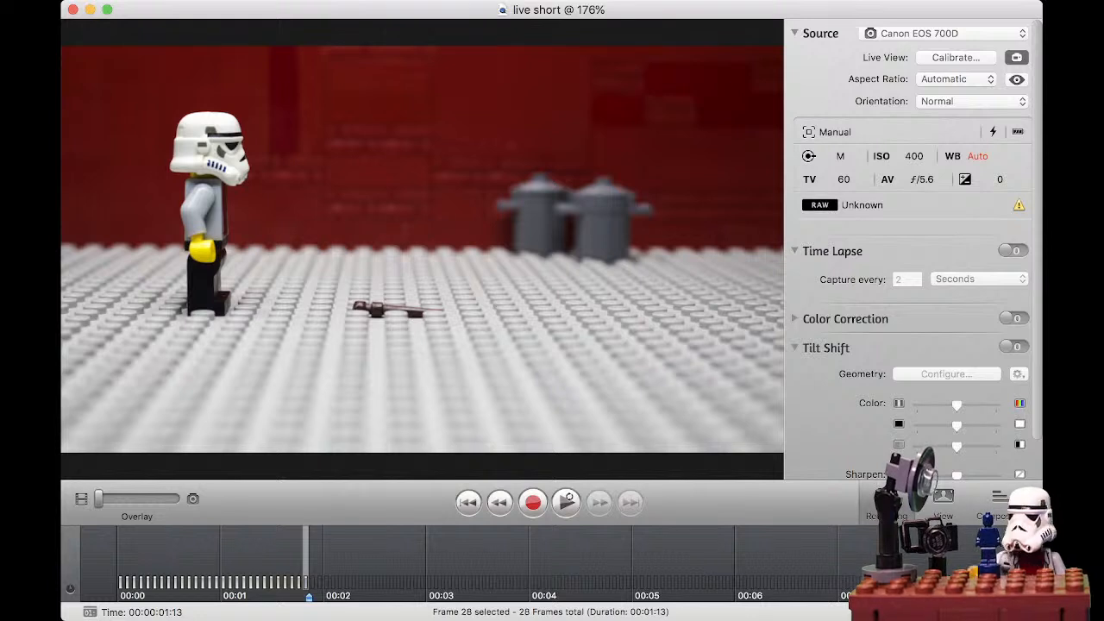
key(super+Tab)
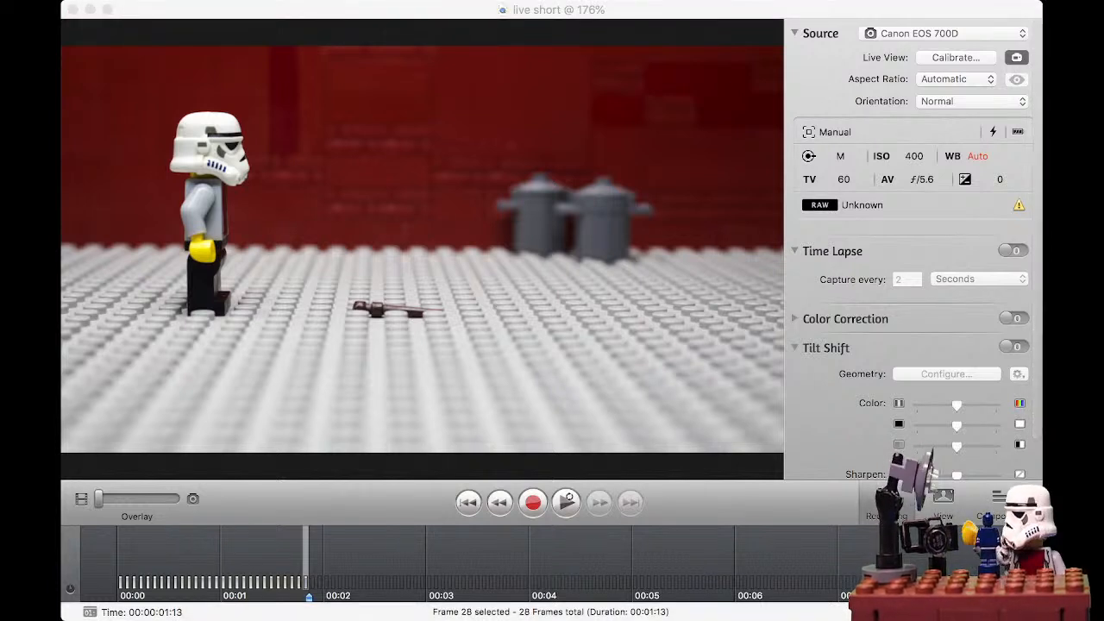
key(super+Tab)
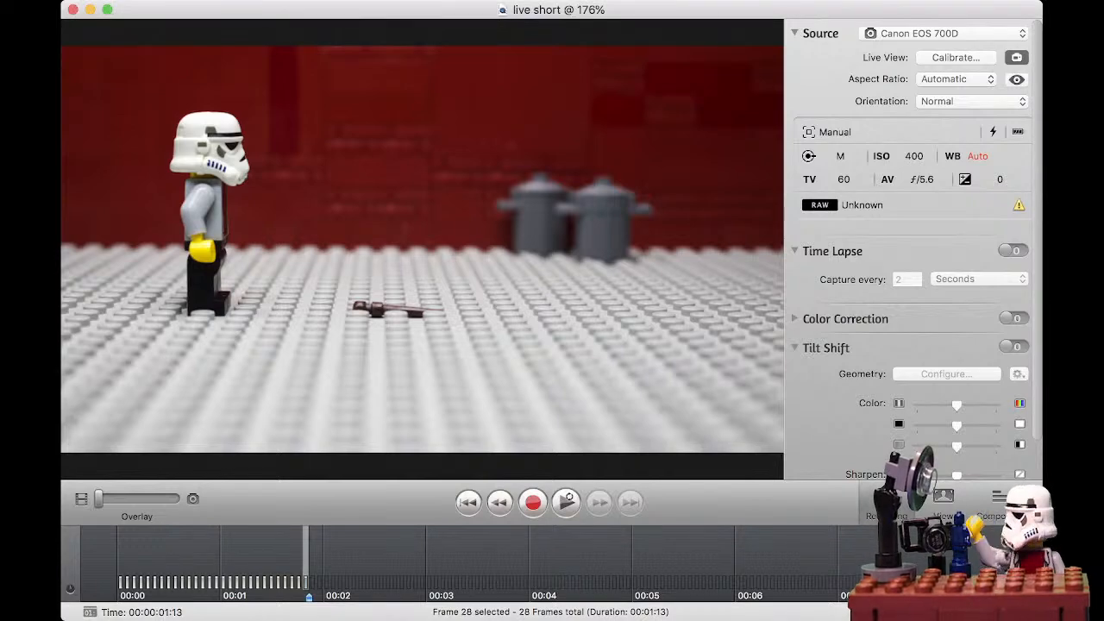
Capture frames 29 to 31 of the walk, alternating the overlay between about halfway and full live view to position the minifigure.
drag(98, 499, 144, 498)
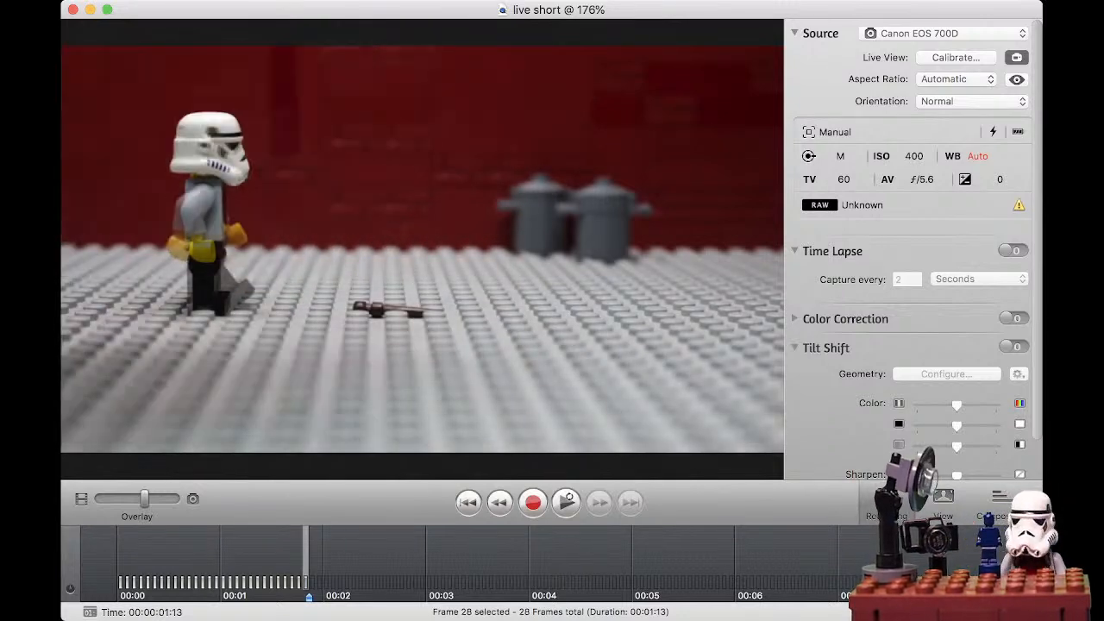
drag(145, 498, 176, 499)
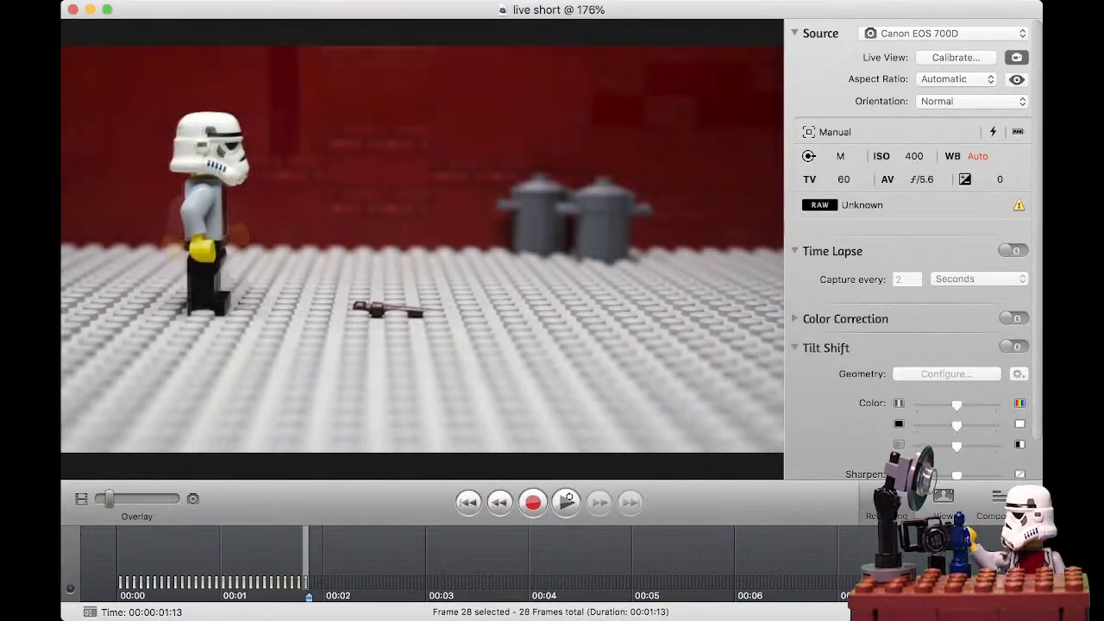
mouse_move(110, 499)
mouse_down()
mouse_move(166, 498)
mouse_move(99, 499)
mouse_move(131, 498)
mouse_up()
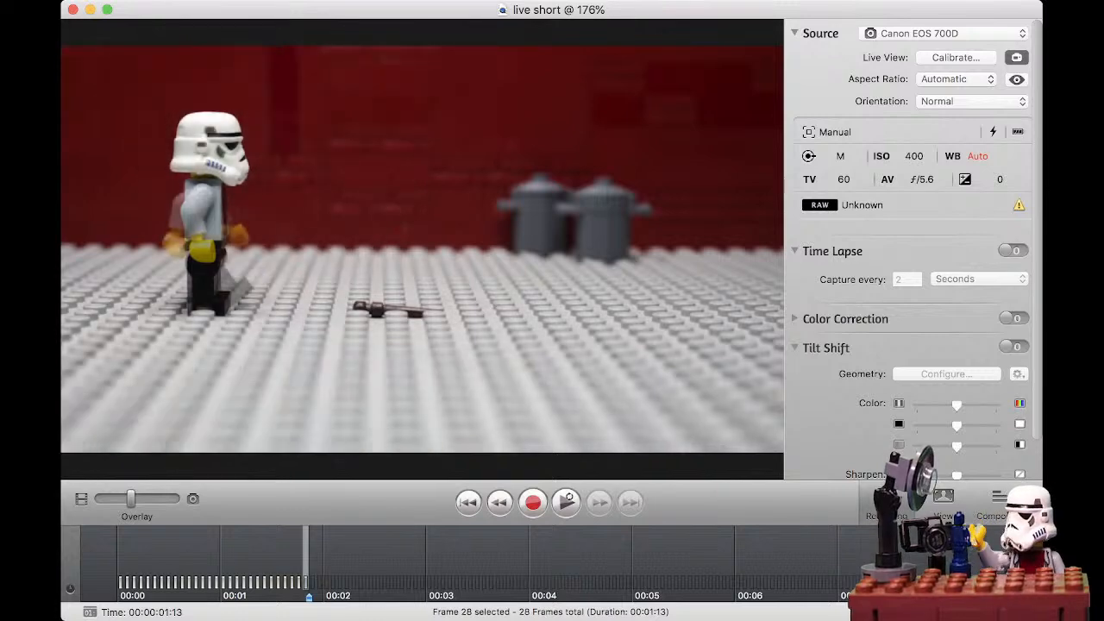
drag(131, 498, 176, 498)
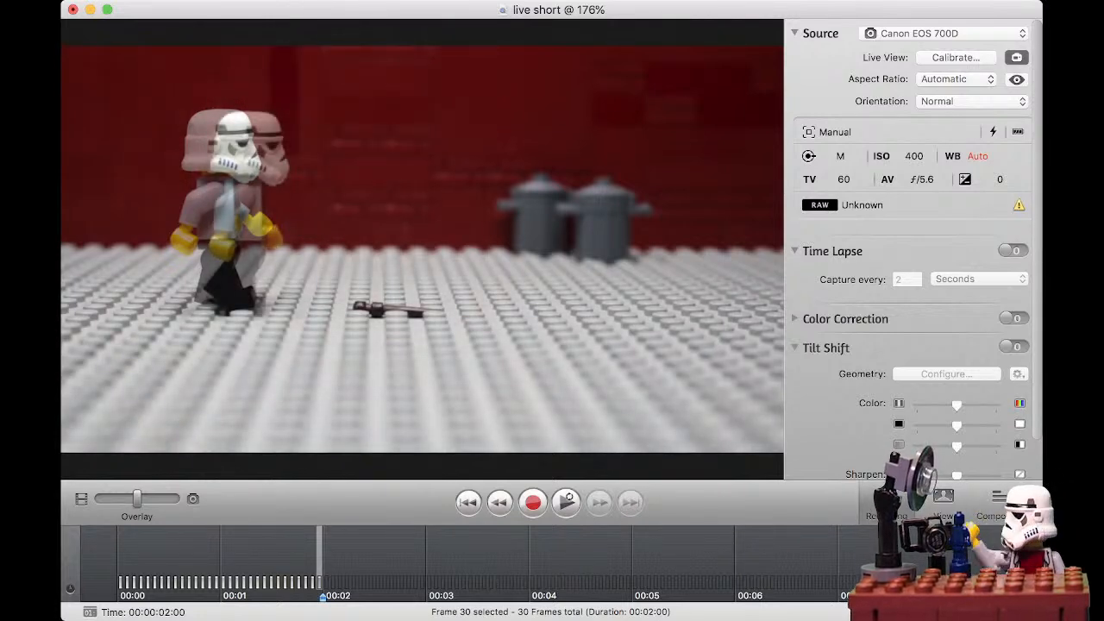
drag(136, 498, 176, 498)
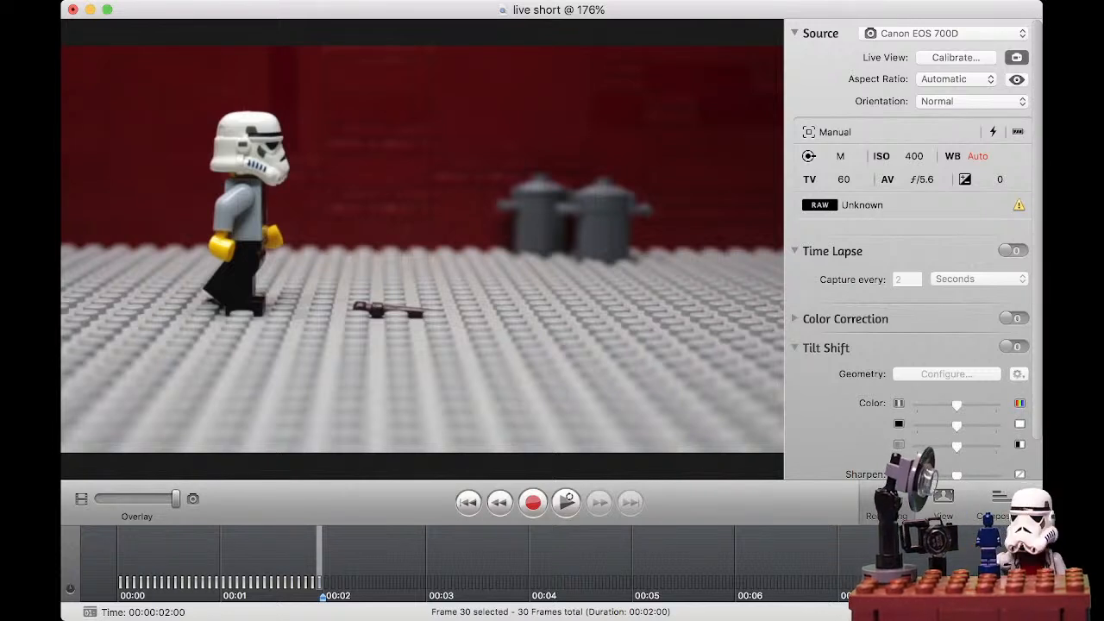
drag(176, 499, 142, 499)
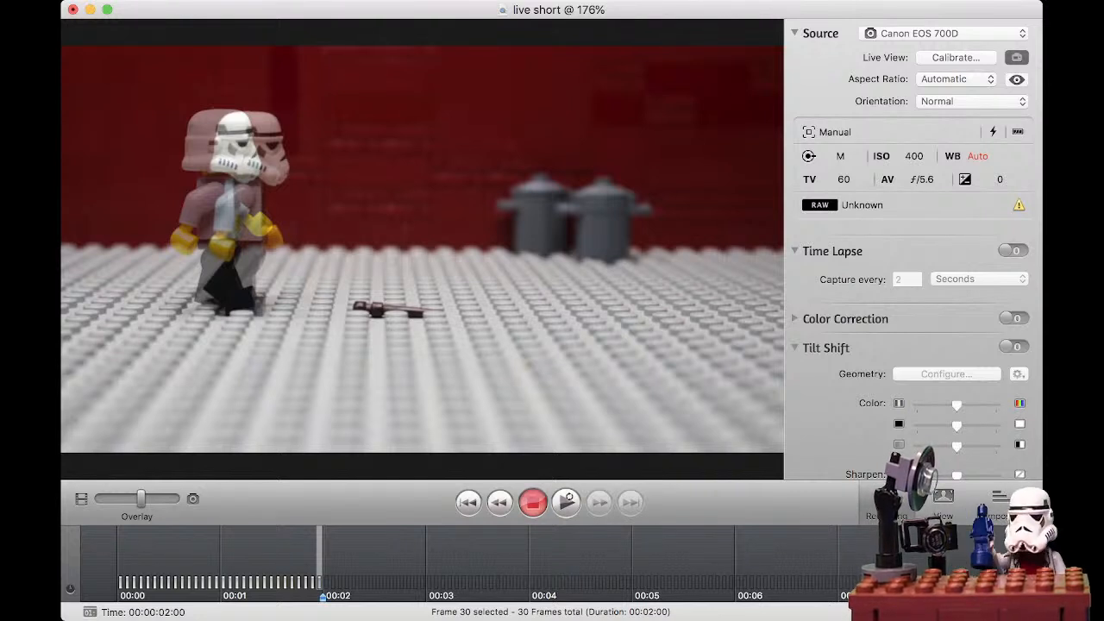
key(space)
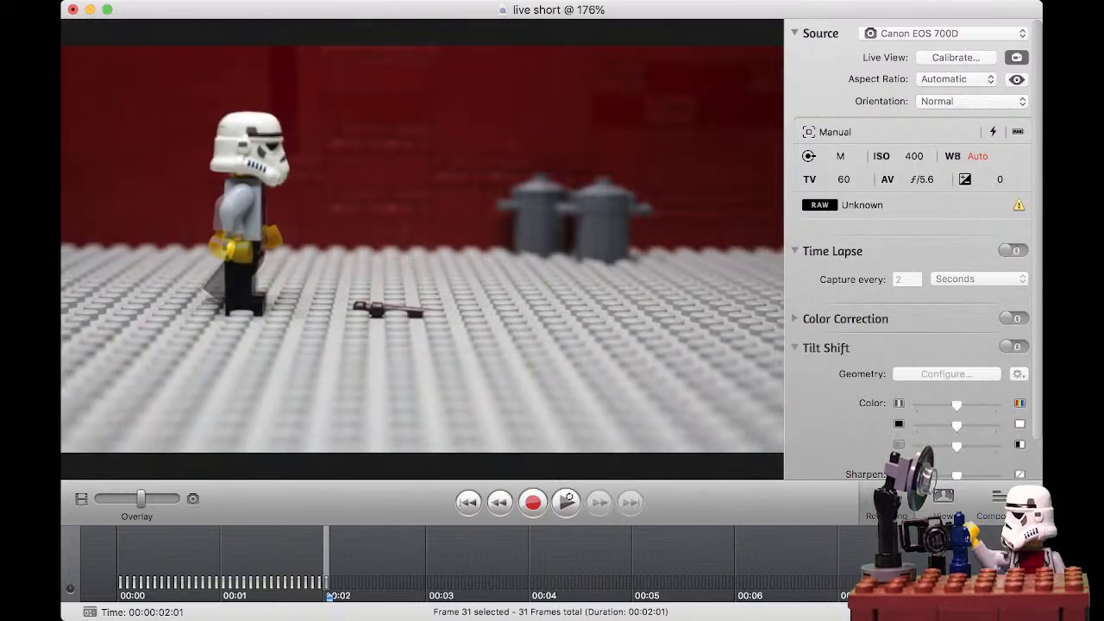
Capture frame 32 of the walk with the overlay moved near full live view.
drag(142, 499, 170, 499)
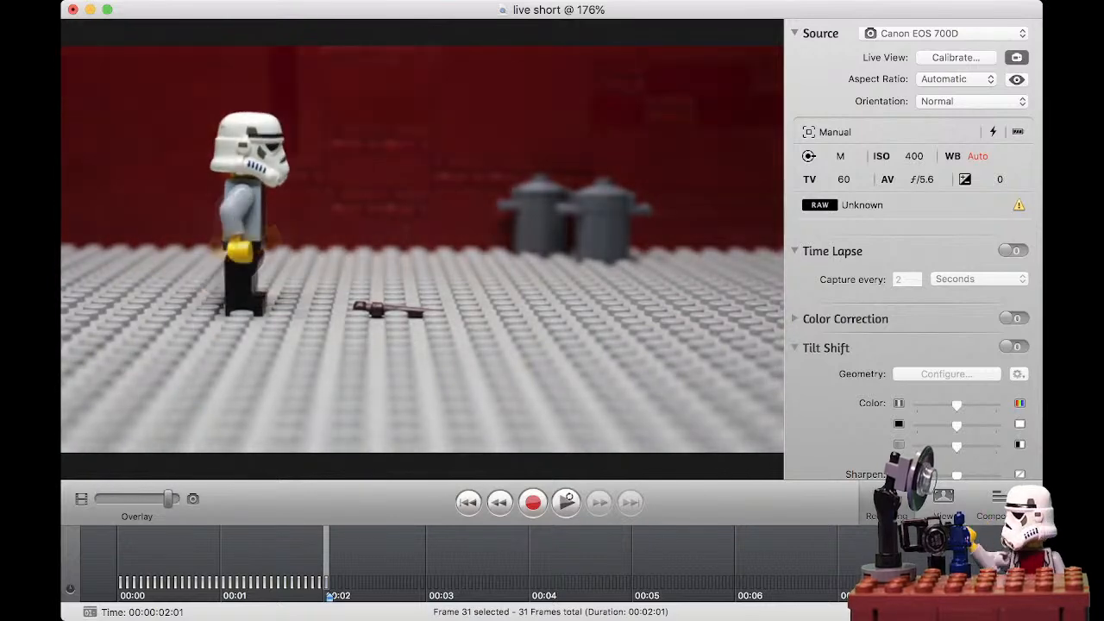
key(Return)
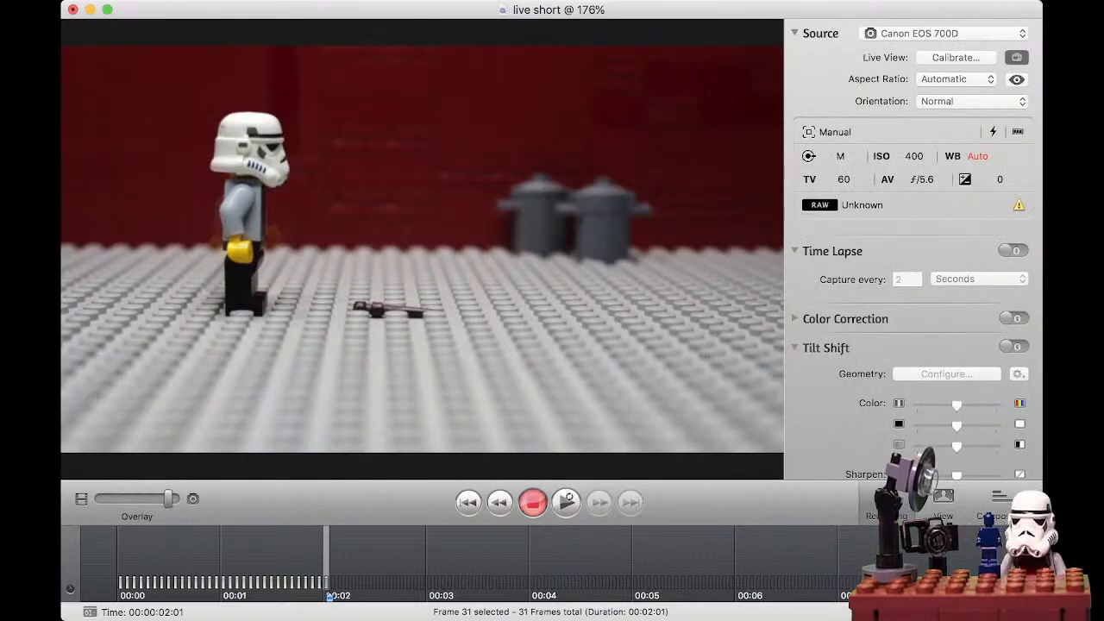
key(space)
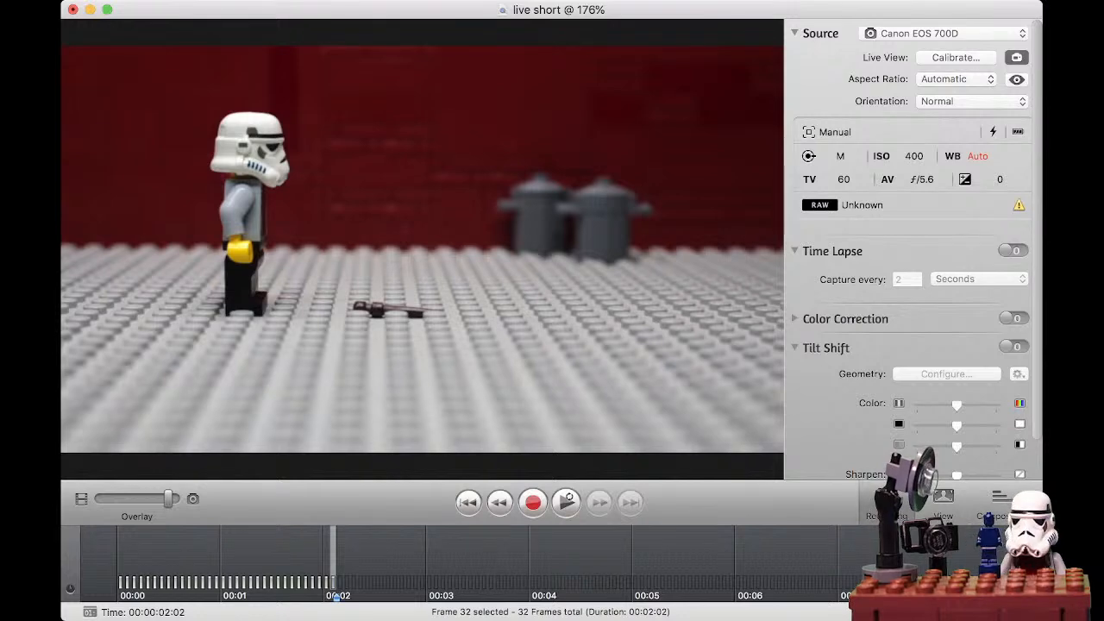
Step between frames 31 and 32 with the overlay near halfway to check the leg and arm movement.
drag(168, 498, 143, 498)
key(Left)
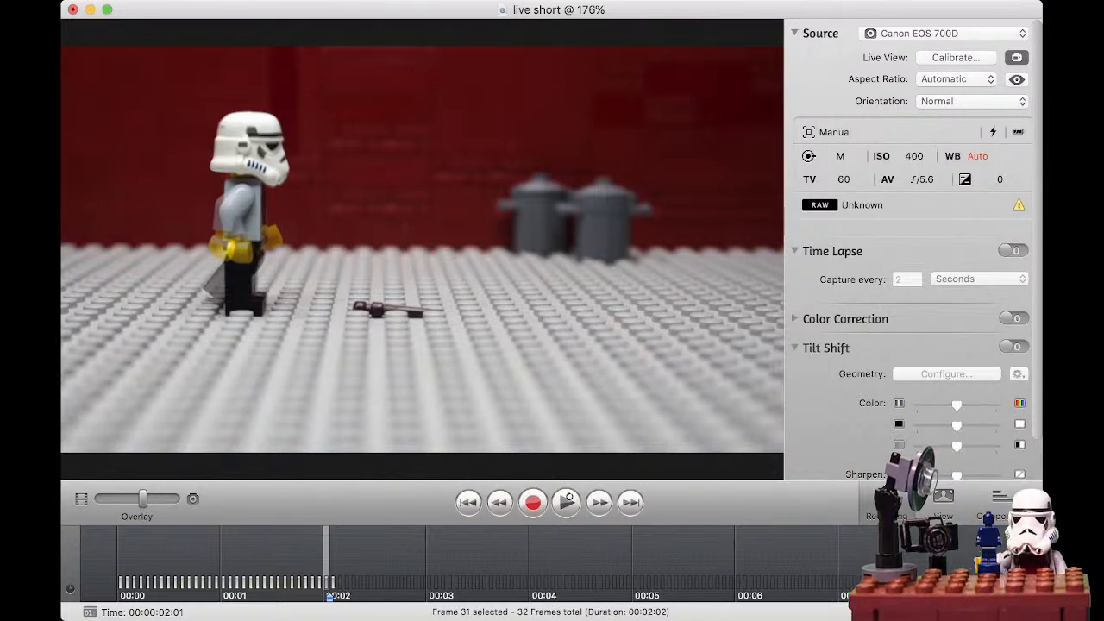
key(Right)
mouse_move(143, 499)
mouse_down()
mouse_move(99, 499)
mouse_move(138, 498)
mouse_up()
key(Left)
key(Right)
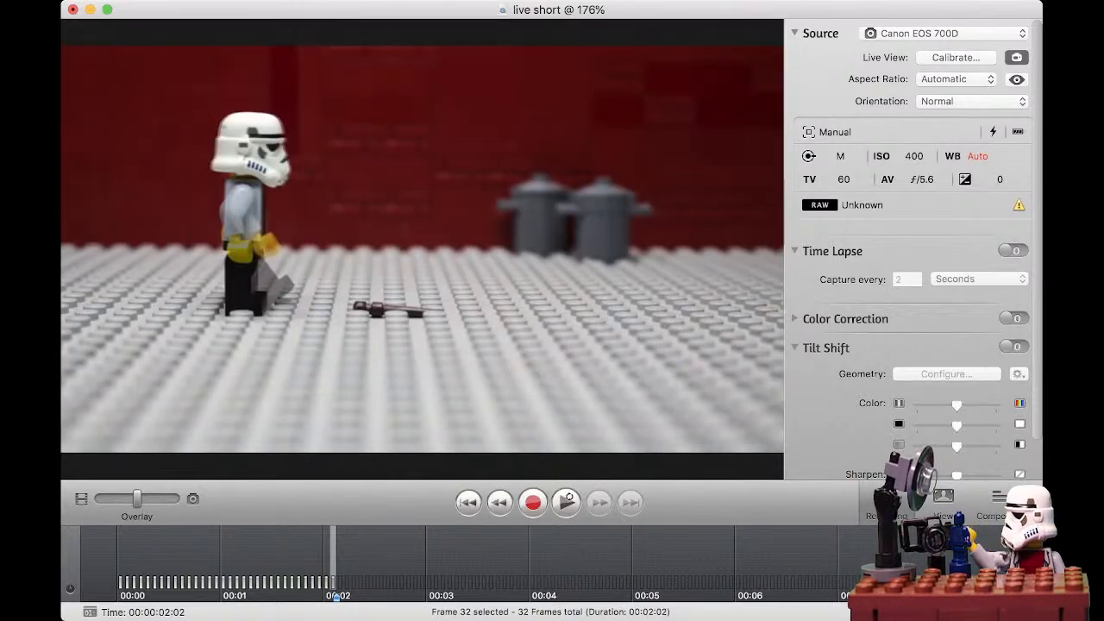
Capture frame 33 of the walk, varying the overlay between the captured image and live view to pose the raised leg.
key(Down)
key(Up)
key(Up)
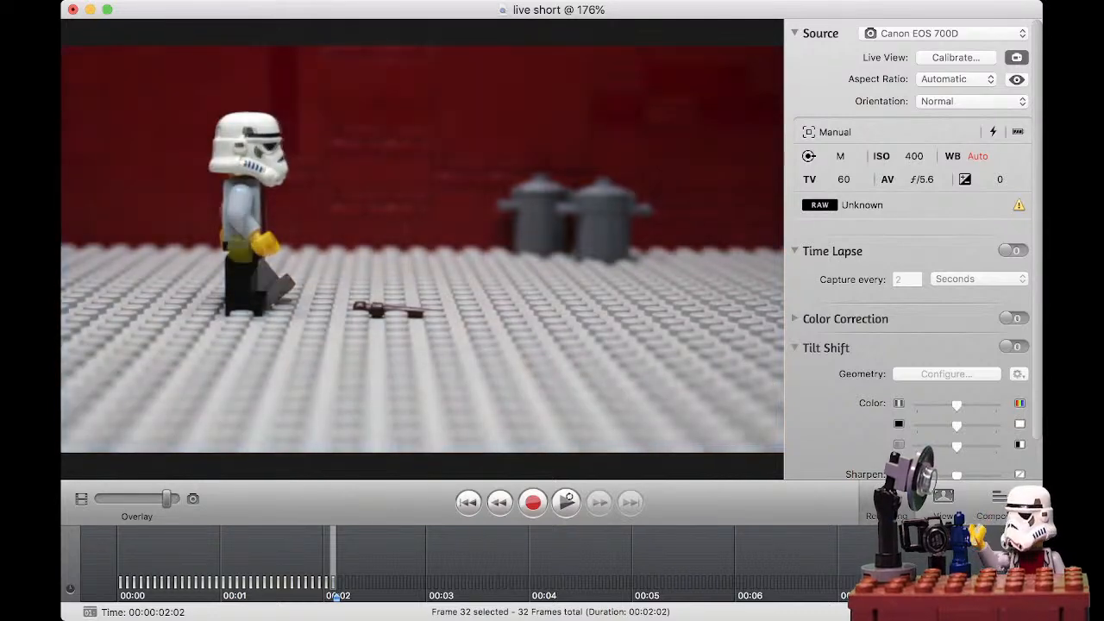
key(Down)
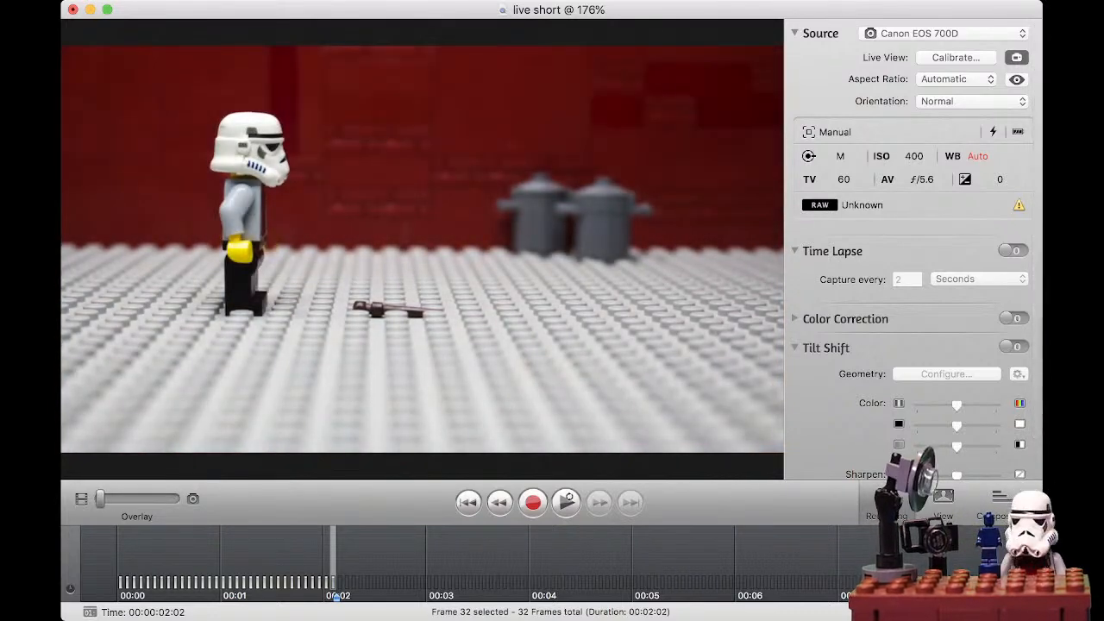
key(super+Tab)
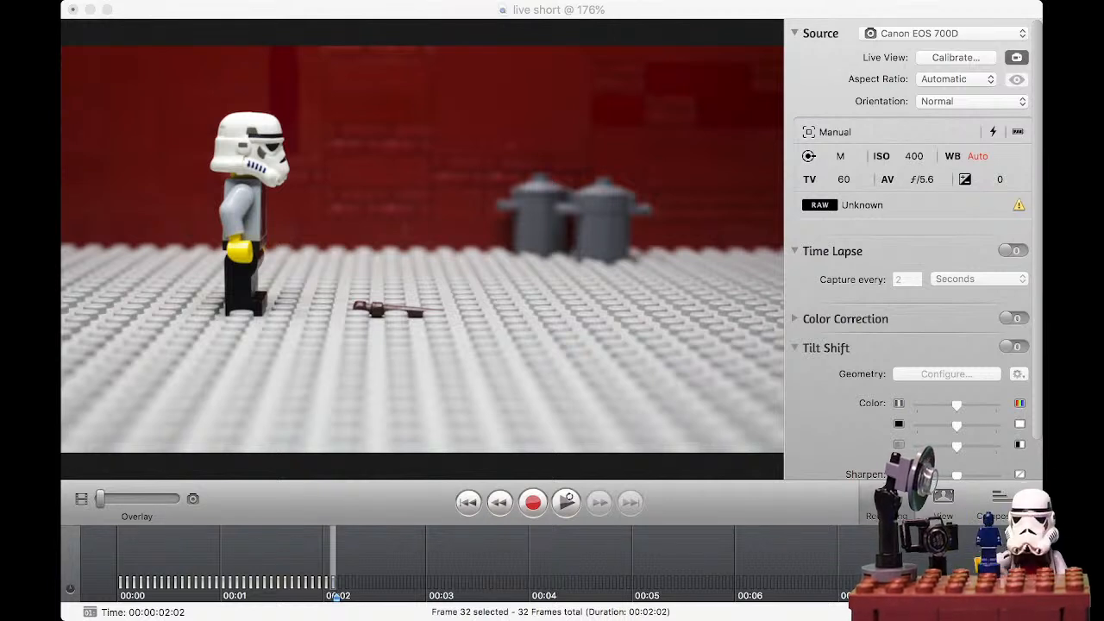
key(super+Tab)
drag(100, 498, 136, 499)
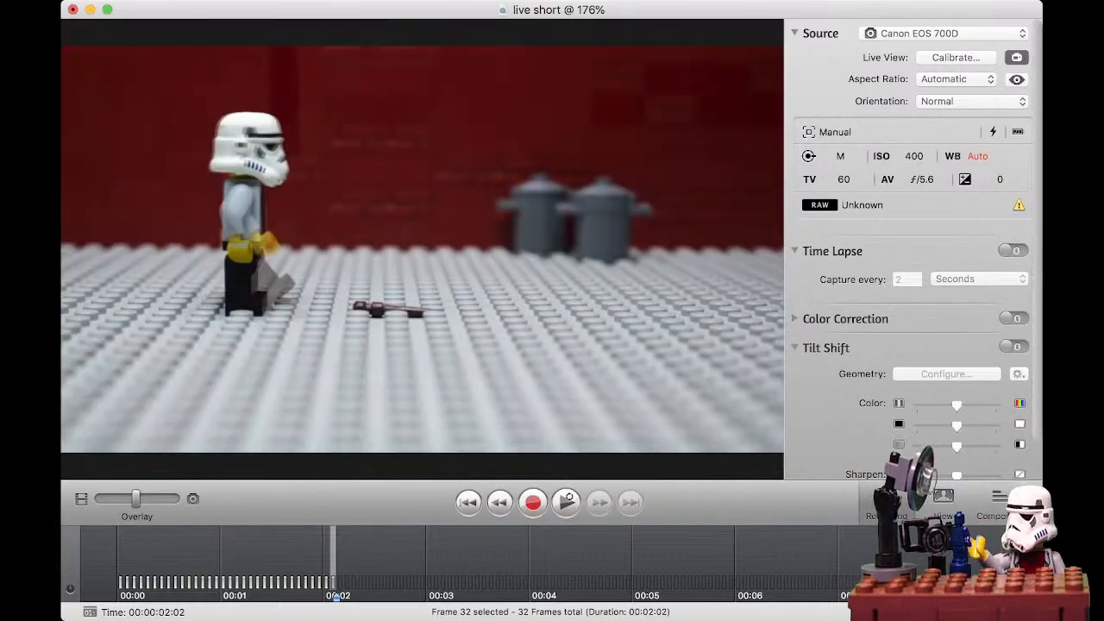
drag(135, 499, 176, 498)
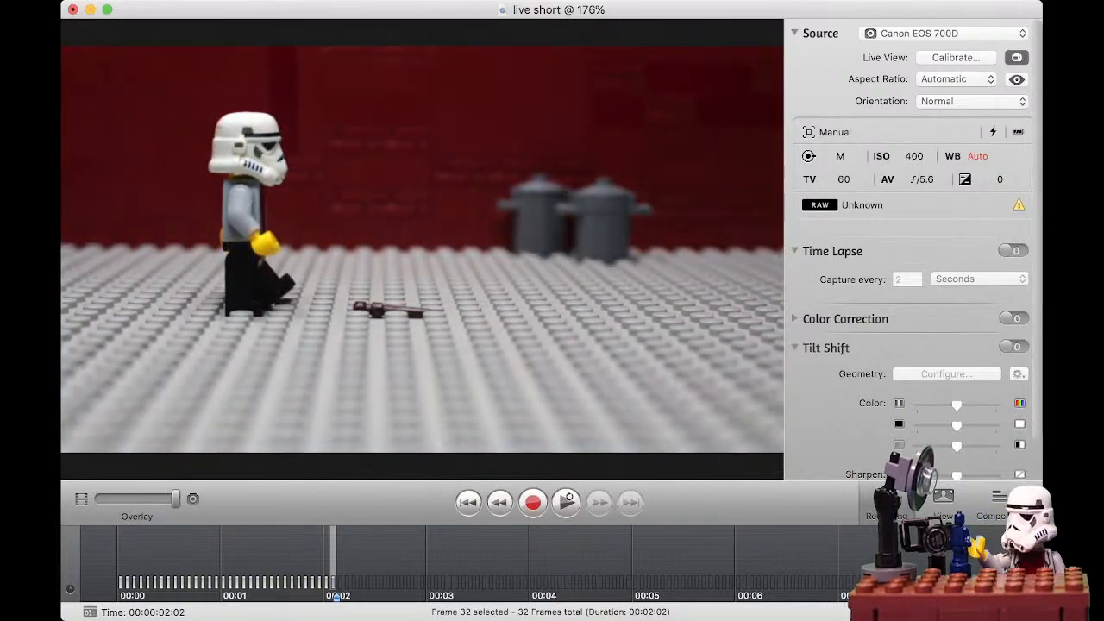
mouse_move(176, 499)
mouse_down()
mouse_move(124, 498)
mouse_move(158, 499)
mouse_up()
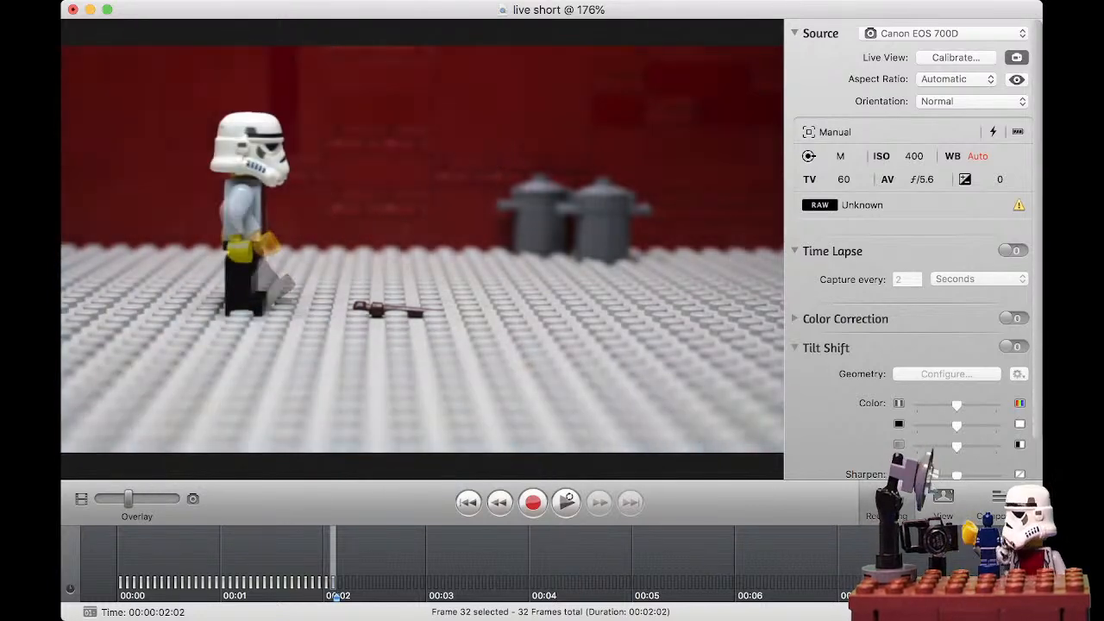
drag(158, 498, 175, 498)
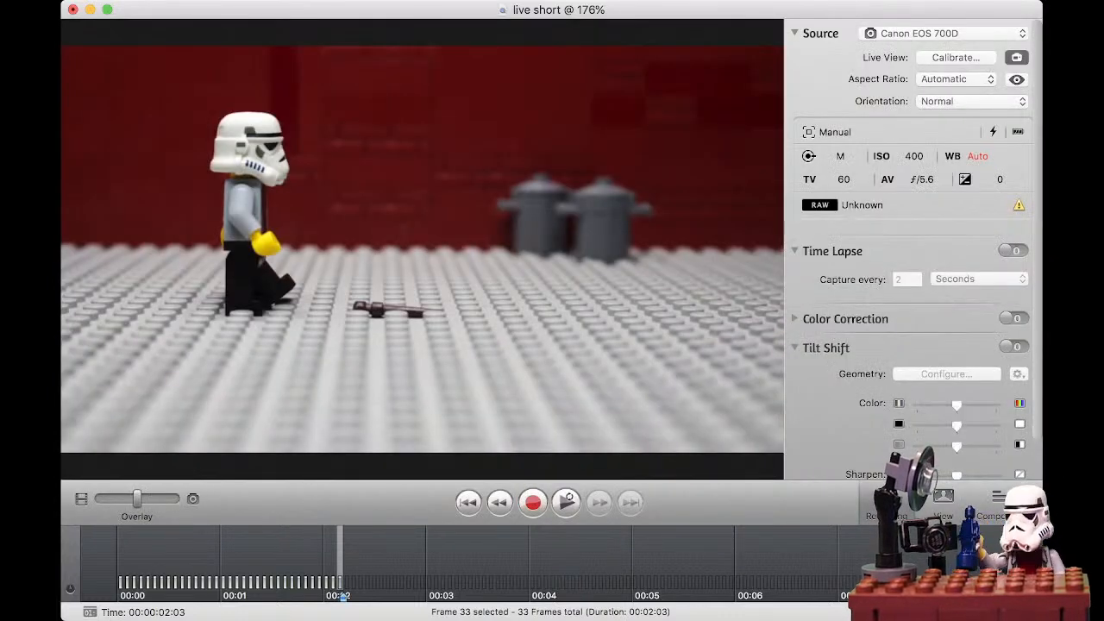
key(super+Tab)
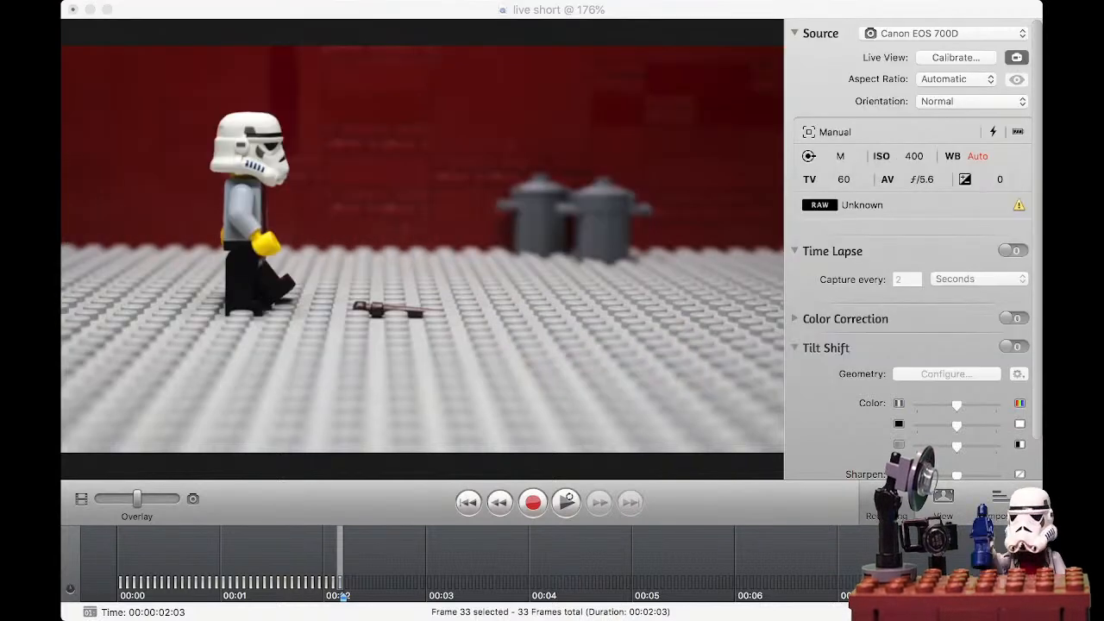
key(super+Tab)
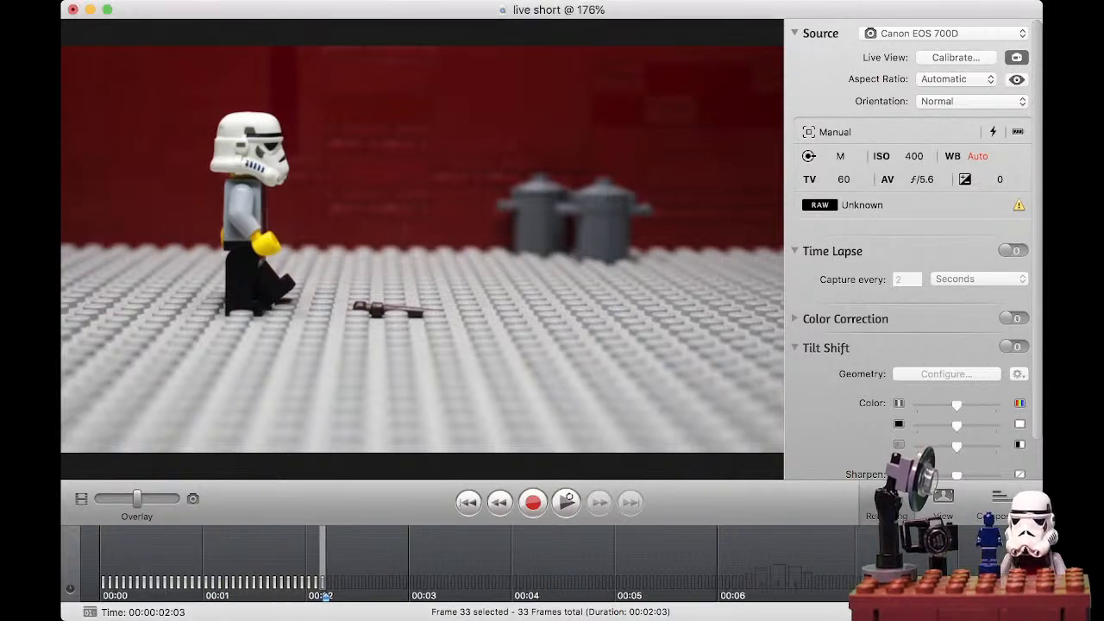
key(super+Tab)
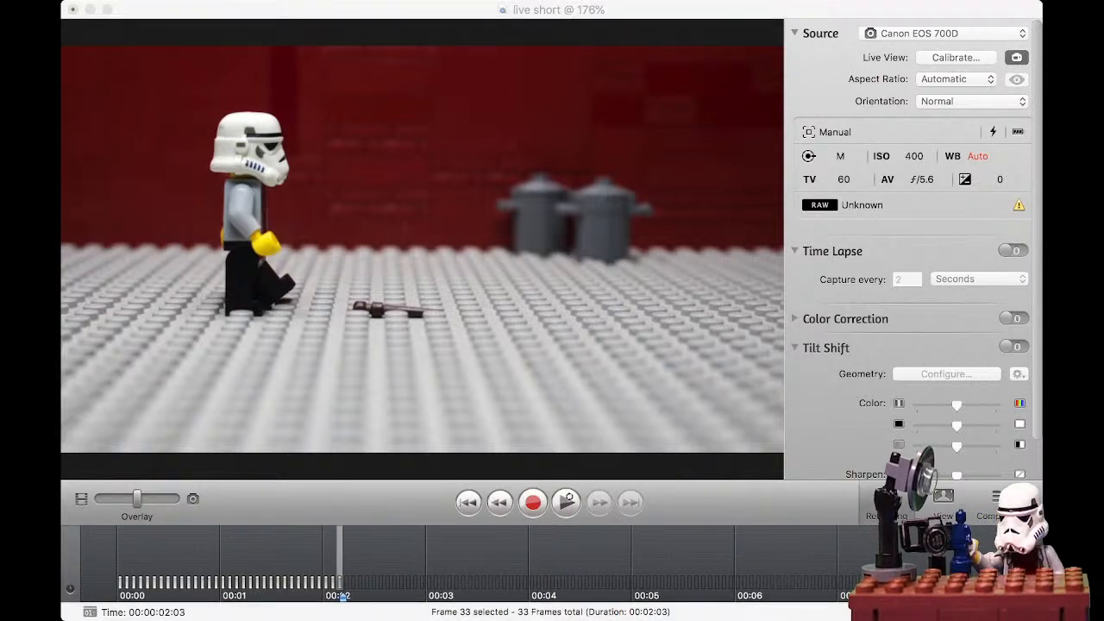
key(super+Tab)
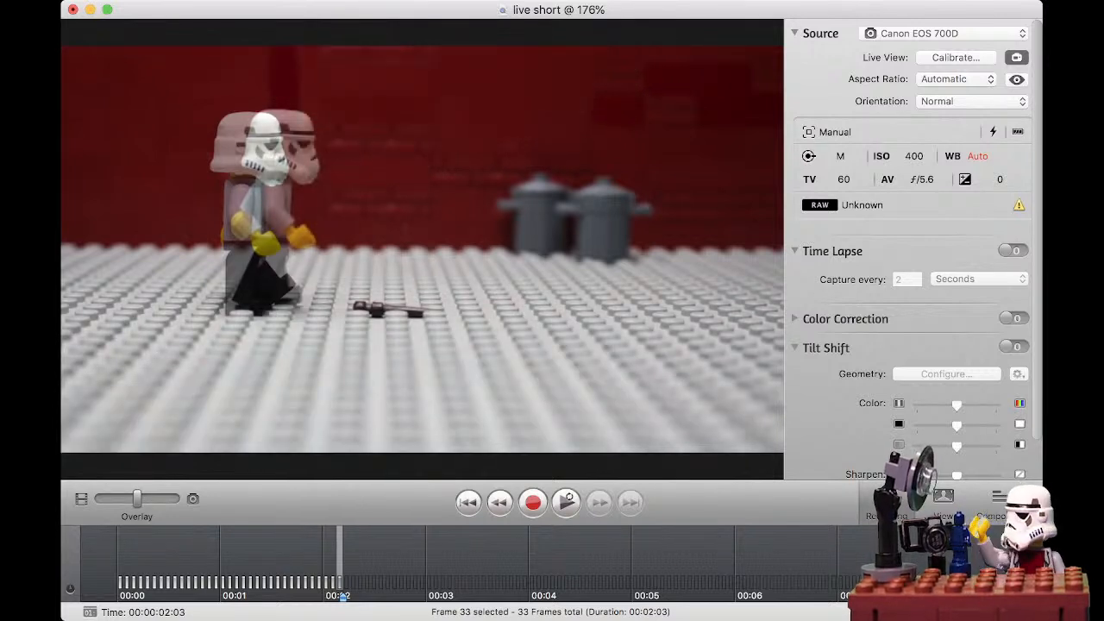
Capture frame 34 of the minifigure stepping forward, with the overlay between halfway and full live view.
mouse_move(137, 499)
mouse_down()
mouse_move(102, 498)
mouse_move(175, 498)
mouse_move(109, 499)
mouse_move(155, 499)
mouse_up()
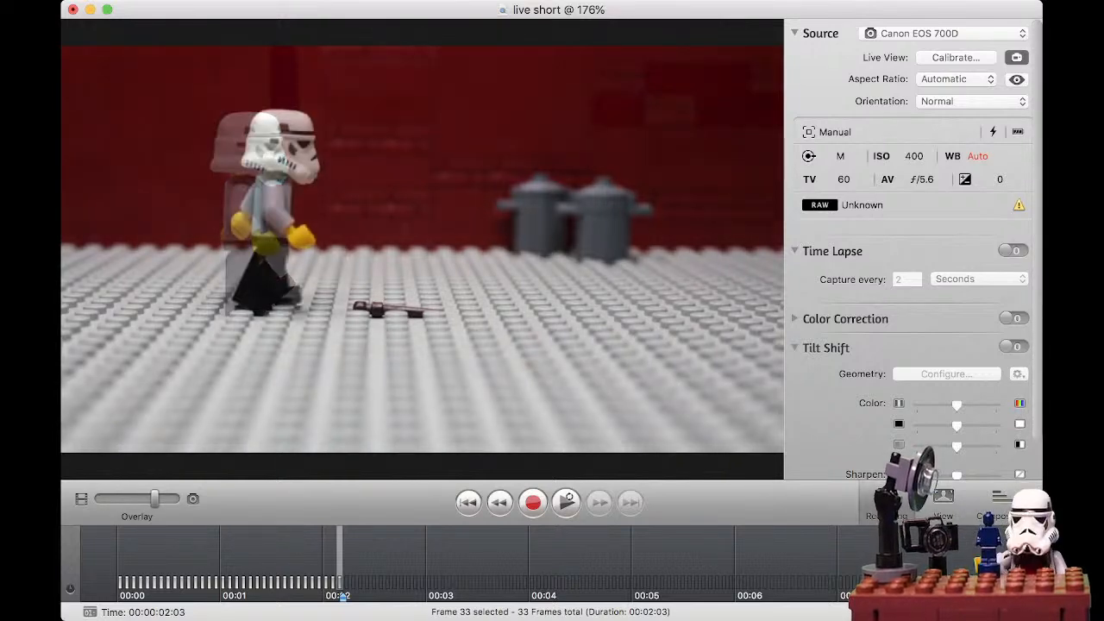
key(Return)
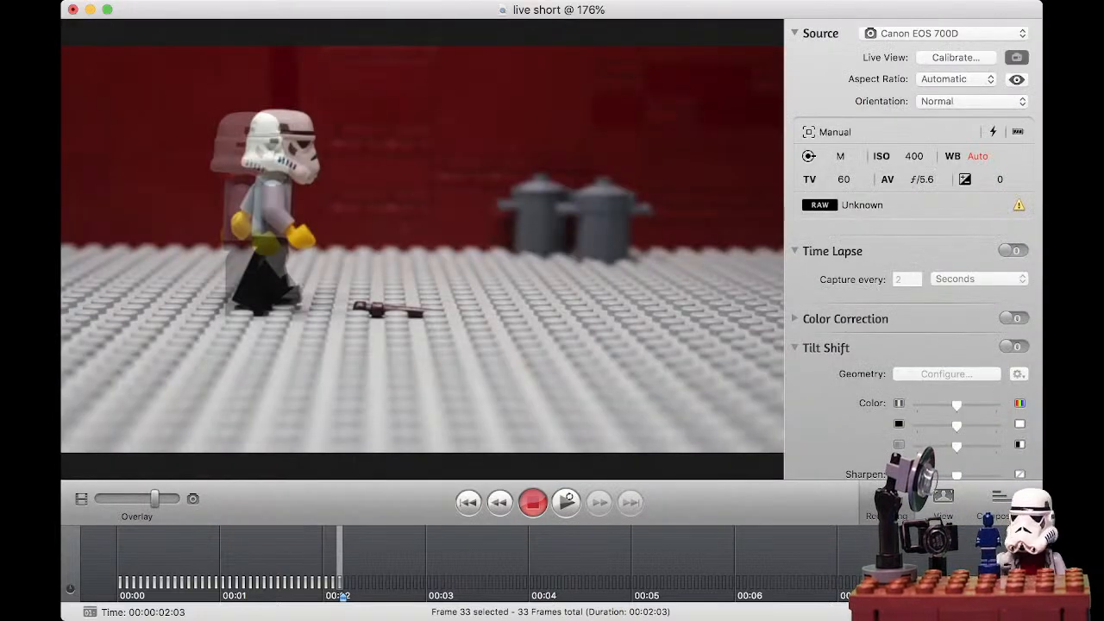
key(space)
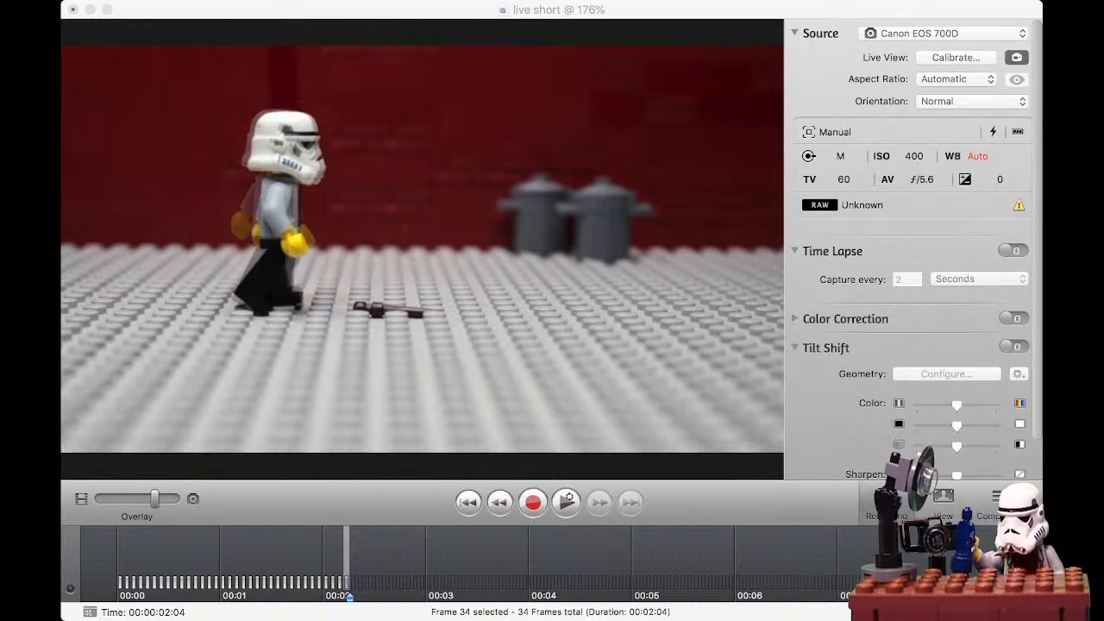
Capture frames 35 and 36 of the minifigure closing its step and leaning forward, checking live view before returning the overlay near halfway.
mouse_move(155, 498)
mouse_down()
mouse_move(98, 498)
mouse_move(175, 498)
mouse_up()
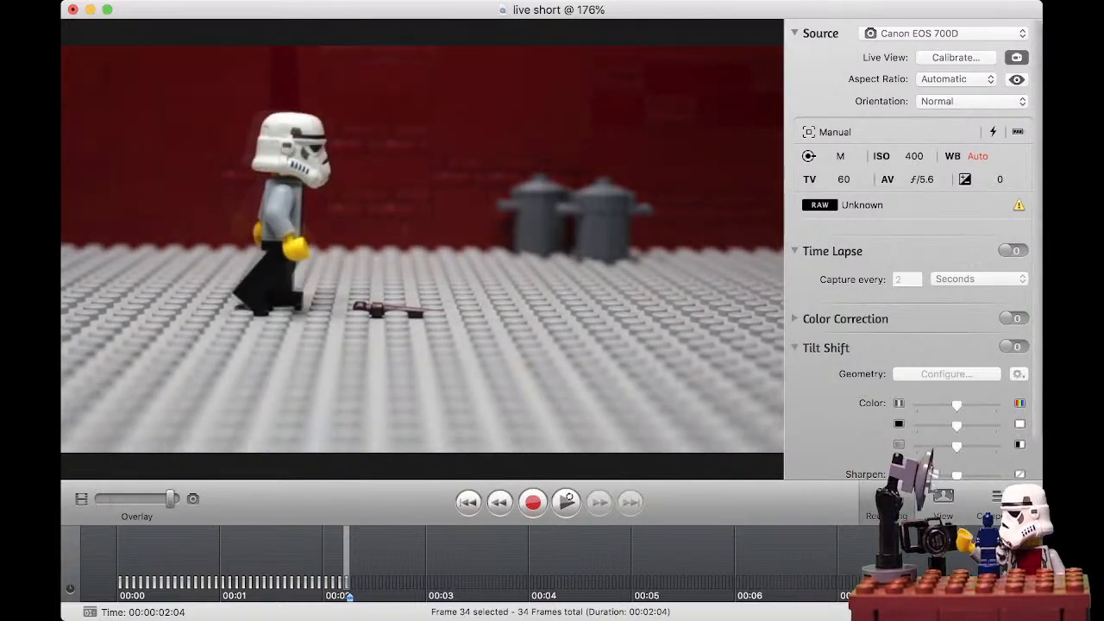
drag(171, 499, 134, 499)
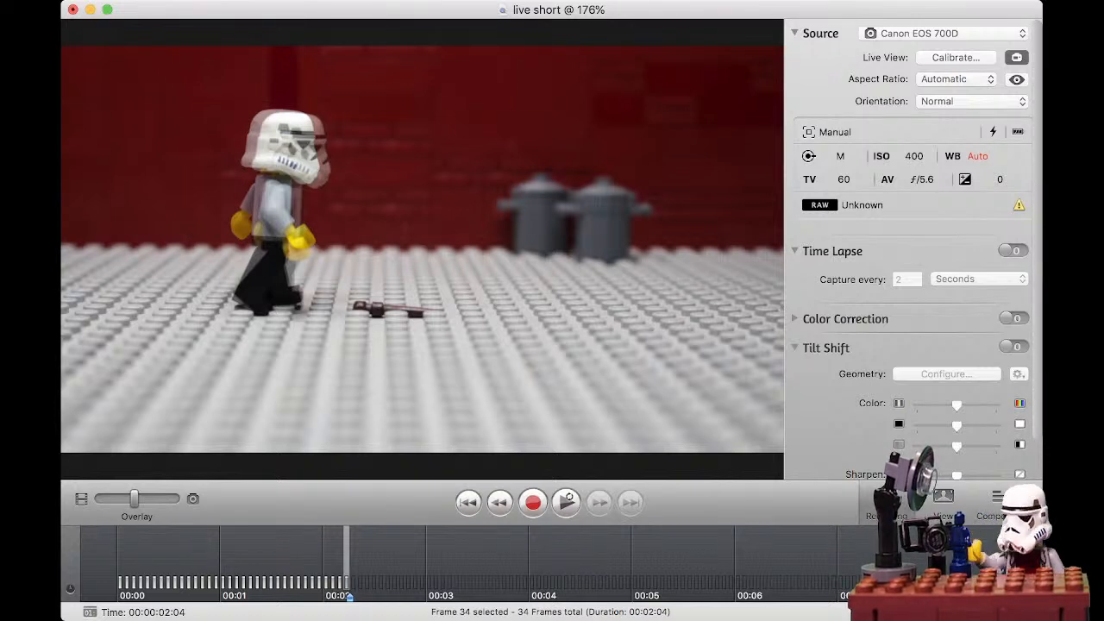
key(Return)
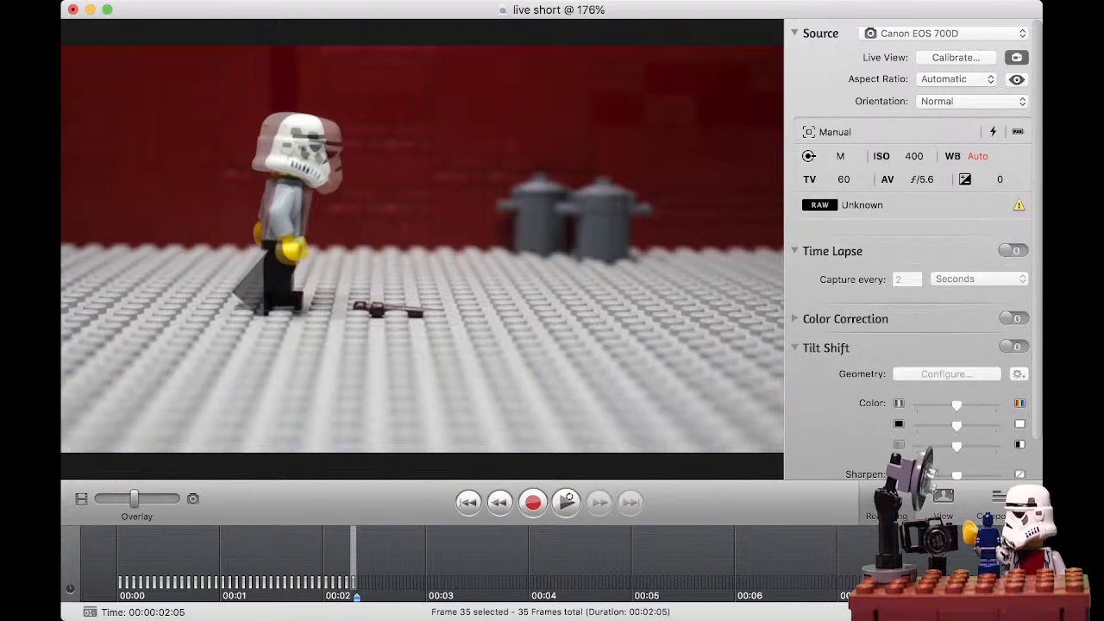
key(Return)
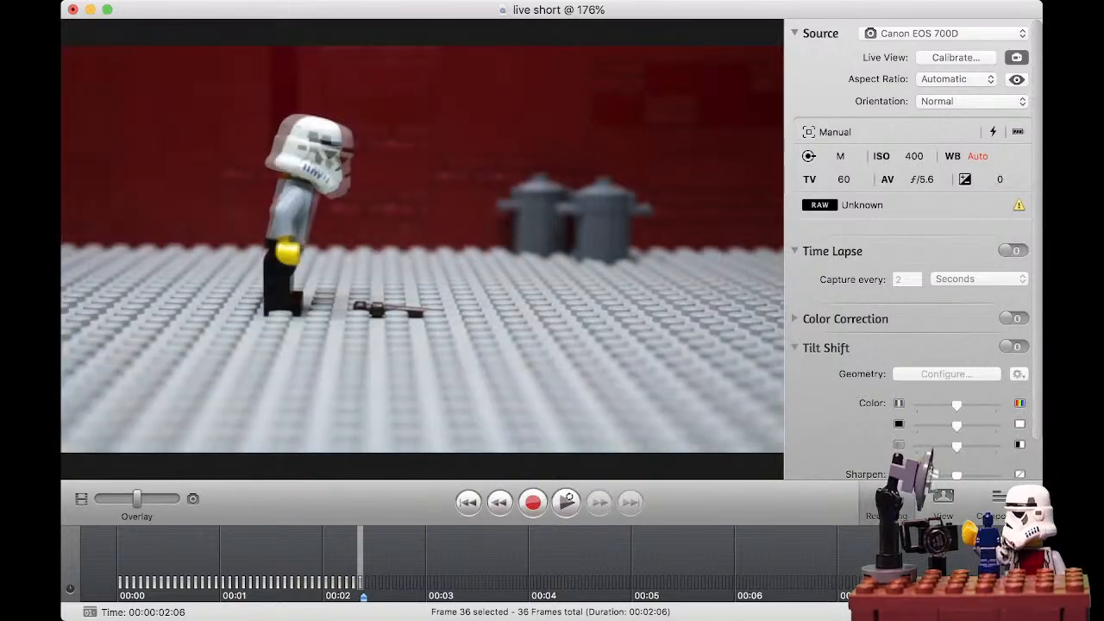
Capture frames 37 to 41 of the minifigure leaning toward the gun on the ground, and play back the animation.
key(Return)
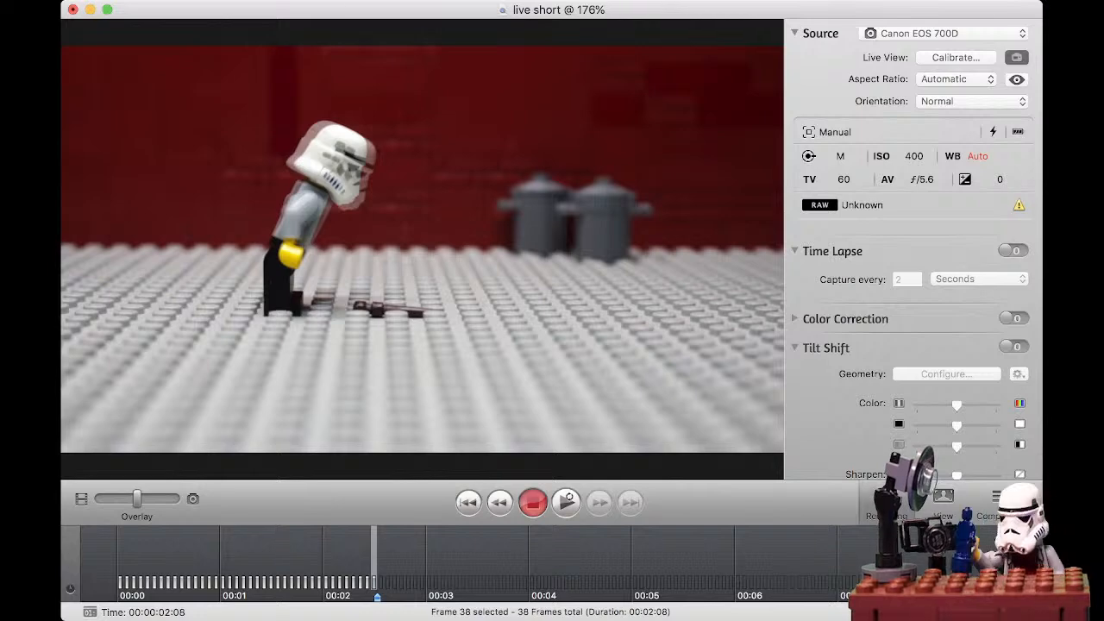
key(space)
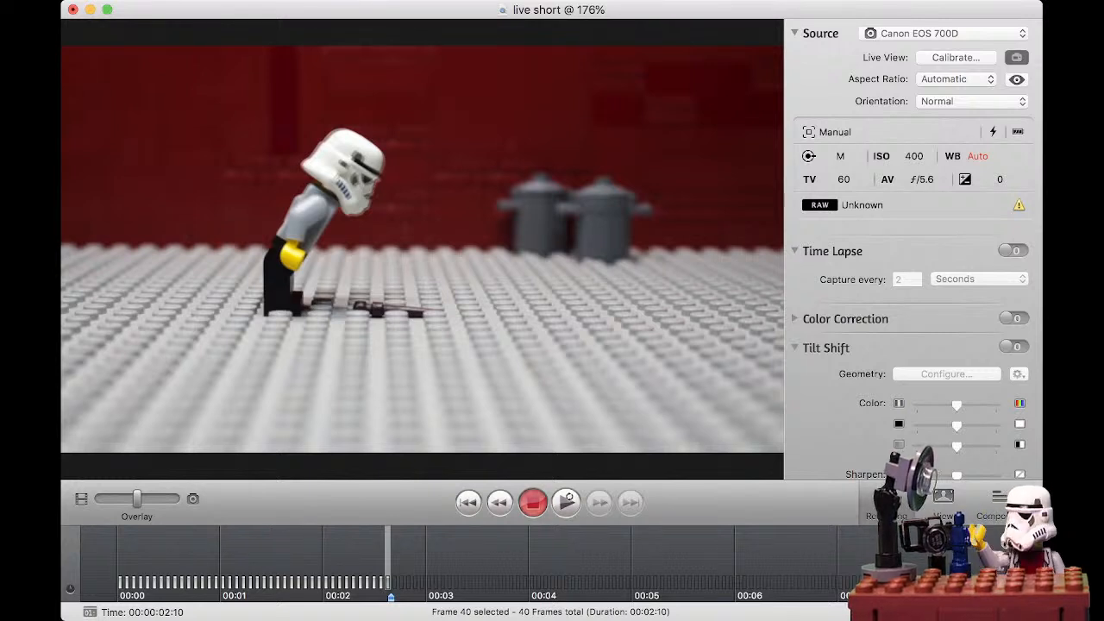
key(space)
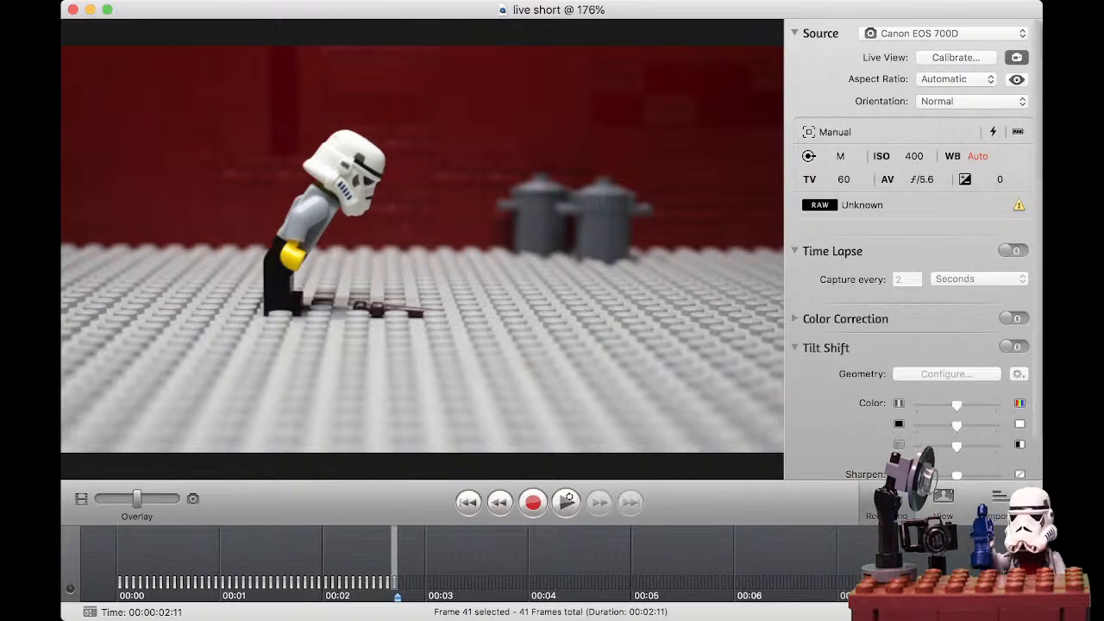
click(567, 501)
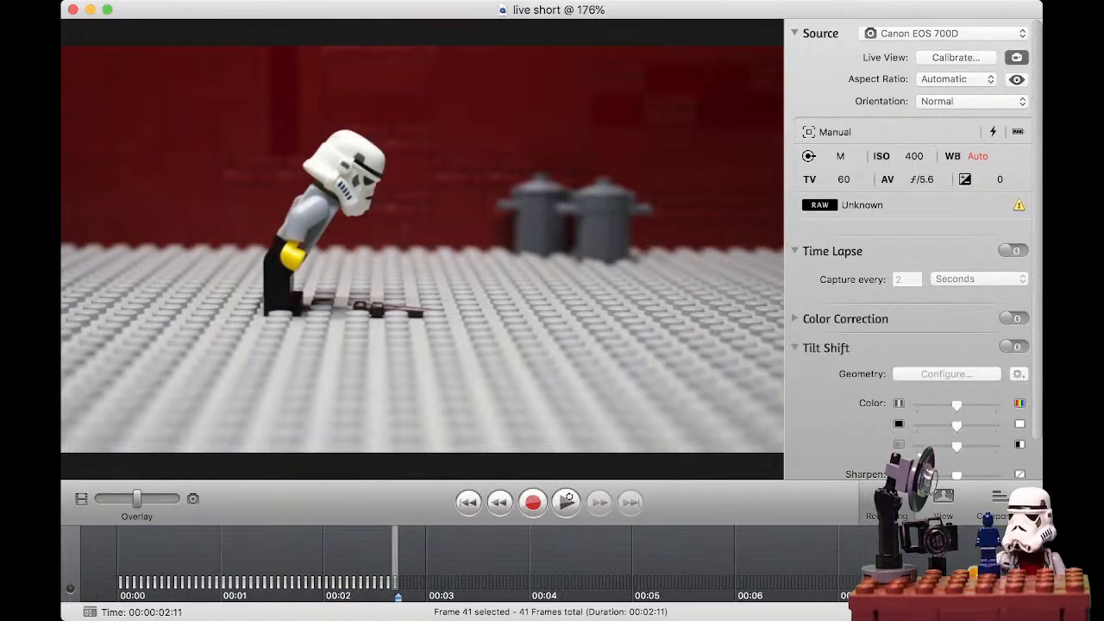
Capture frames 42 to 55 of the minifigure bending down to reach the gun, keeping the overlay near halfway.
click(533, 502)
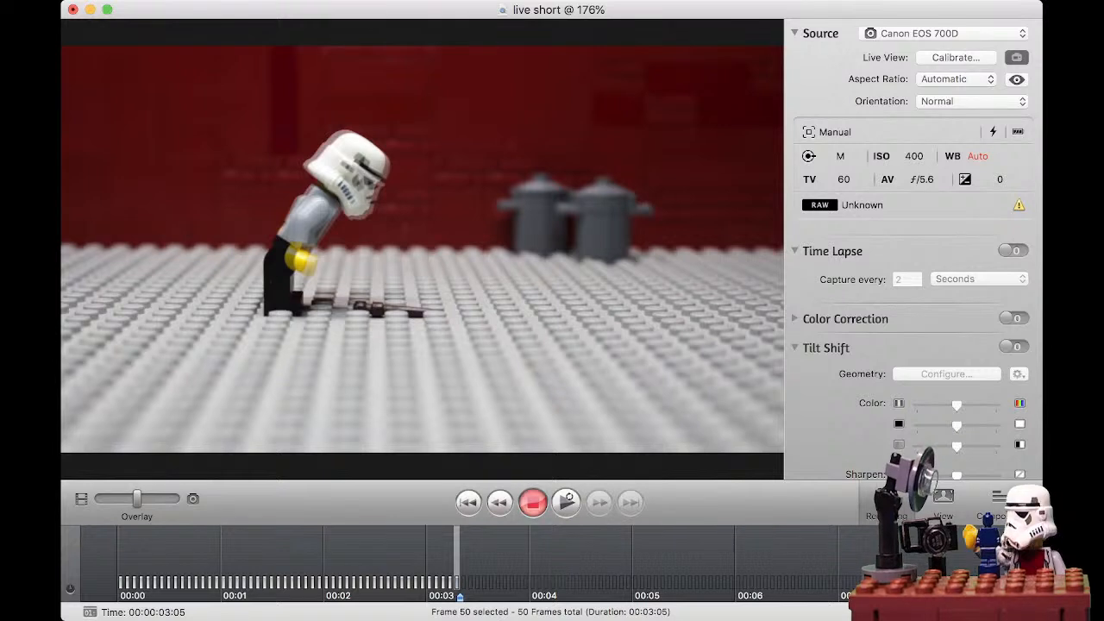
key(space)
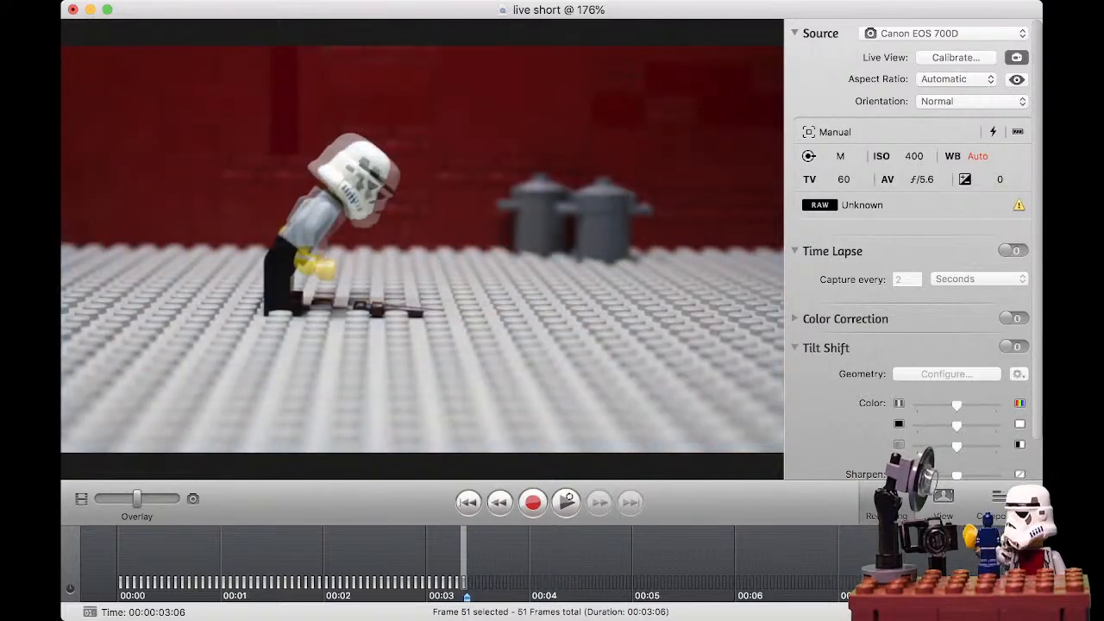
key(Return)
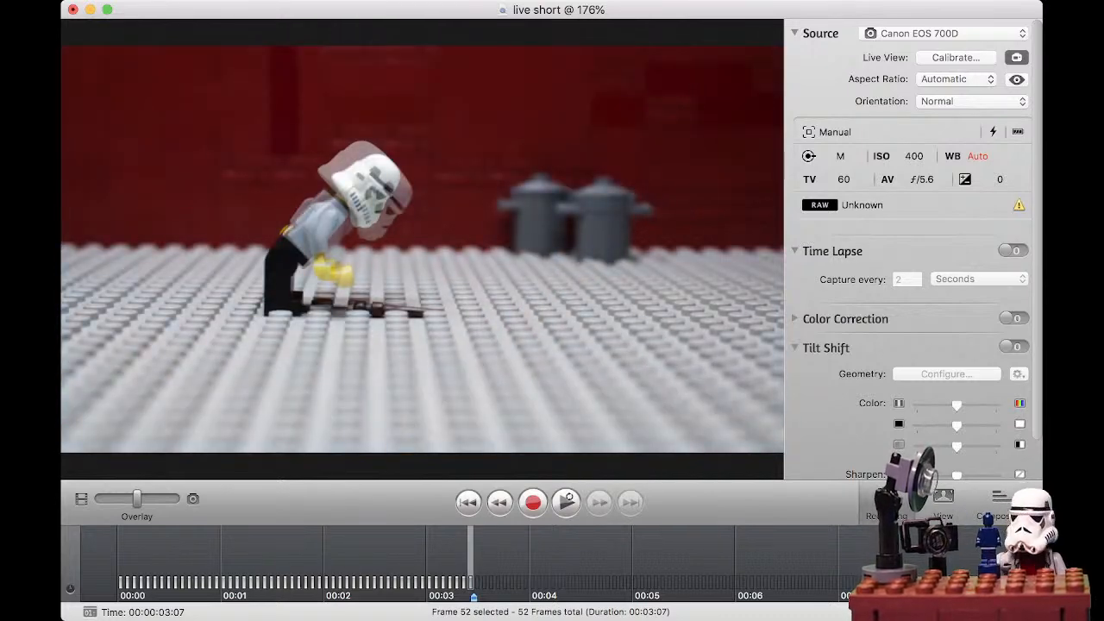
key(Return)
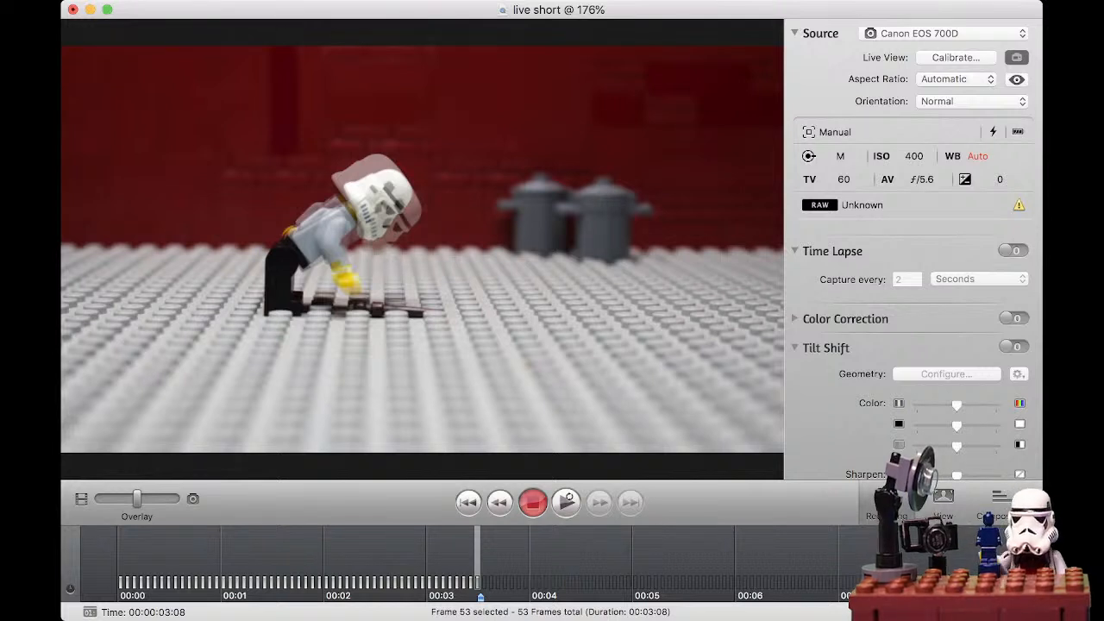
key(space)
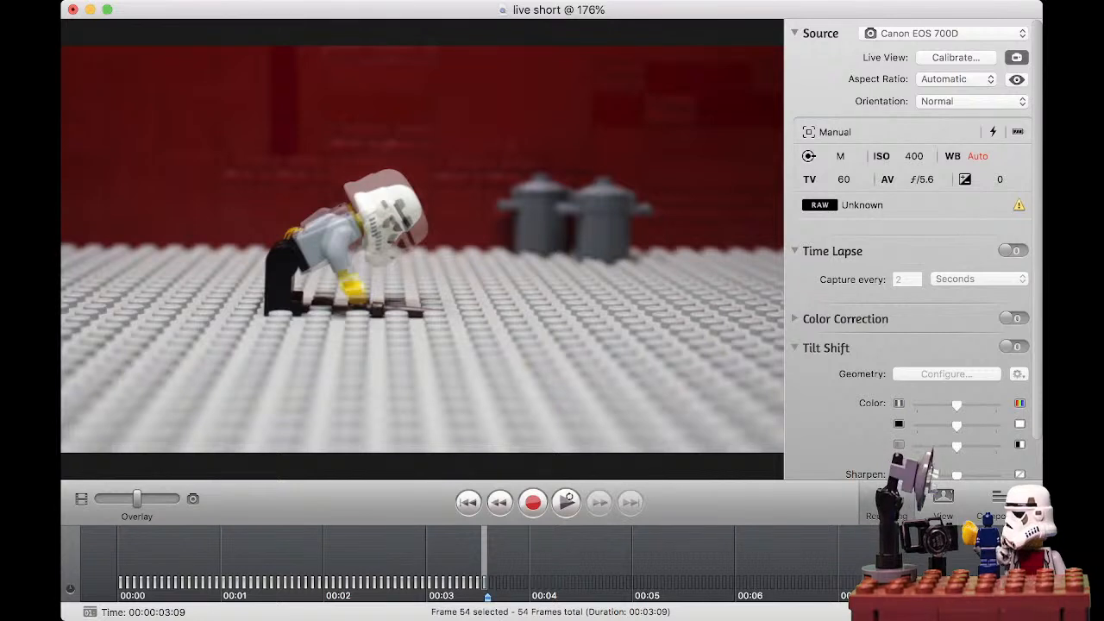
key(Return)
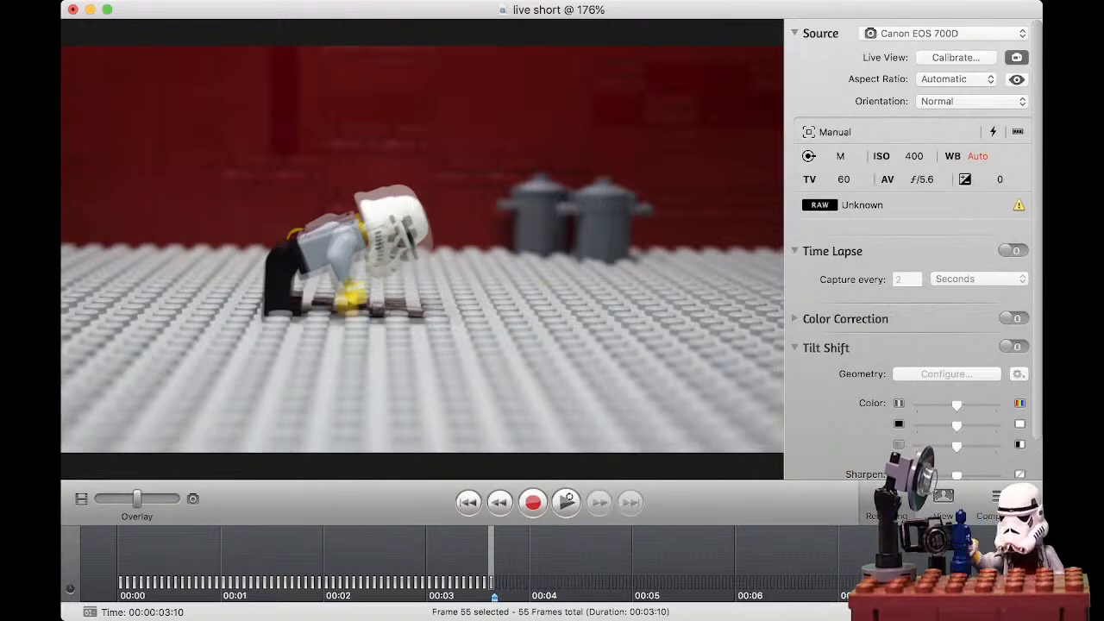
mouse_move(136, 498)
mouse_down()
mouse_move(98, 498)
mouse_move(176, 498)
mouse_move(98, 498)
mouse_move(138, 498)
mouse_up()
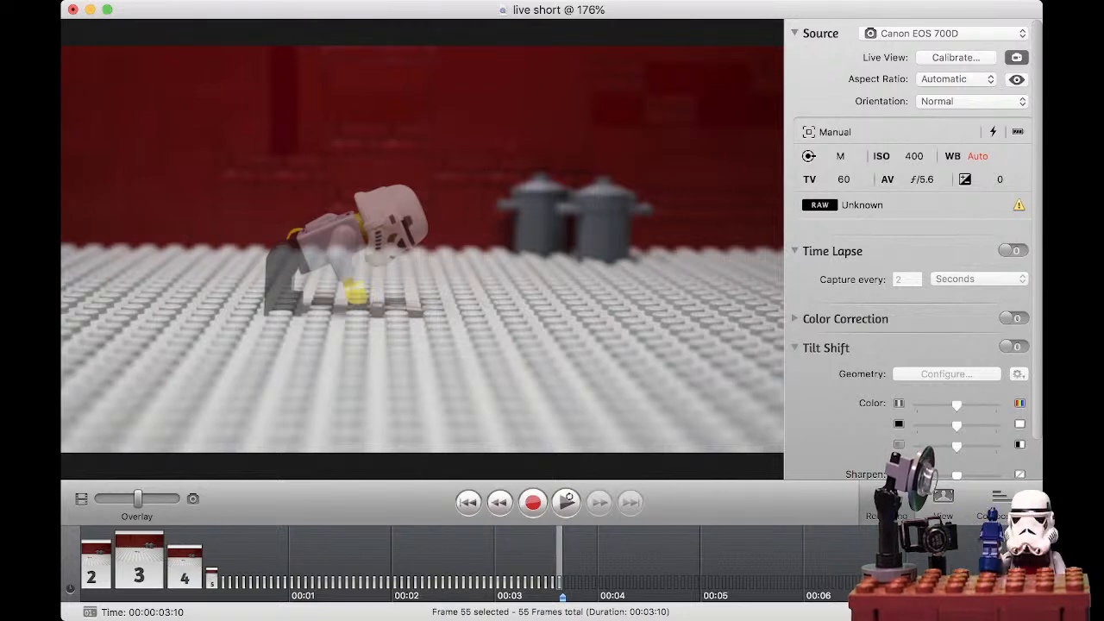
key(super+Tab)
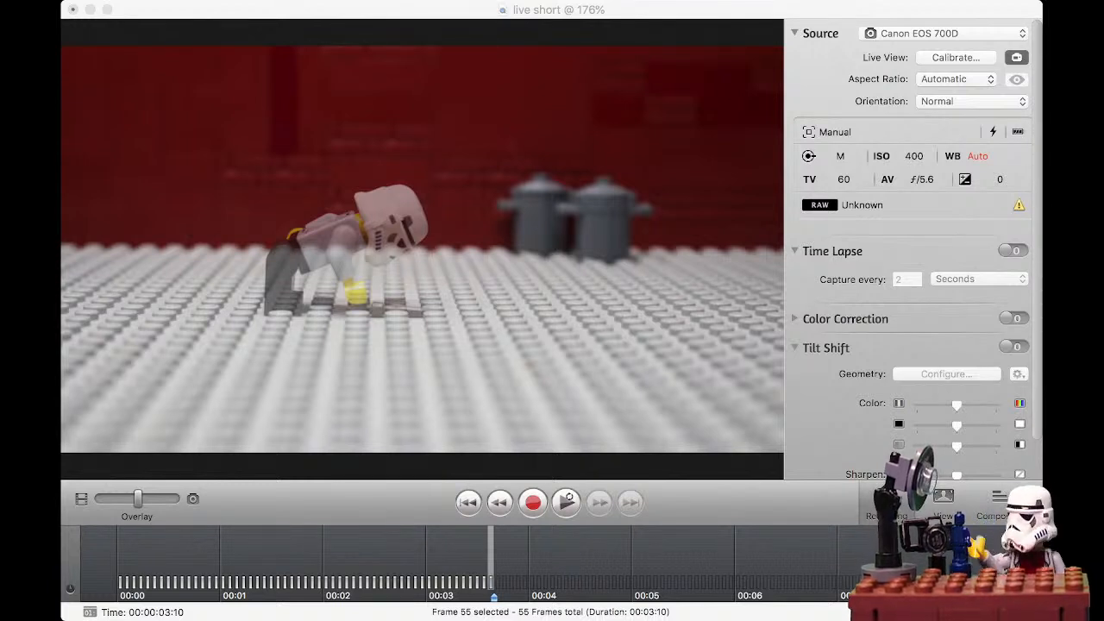
Compare the live pose with frames 54 and 55, and capture frame 56 of the minifigure gripping the gun on the ground.
key(super+Tab)
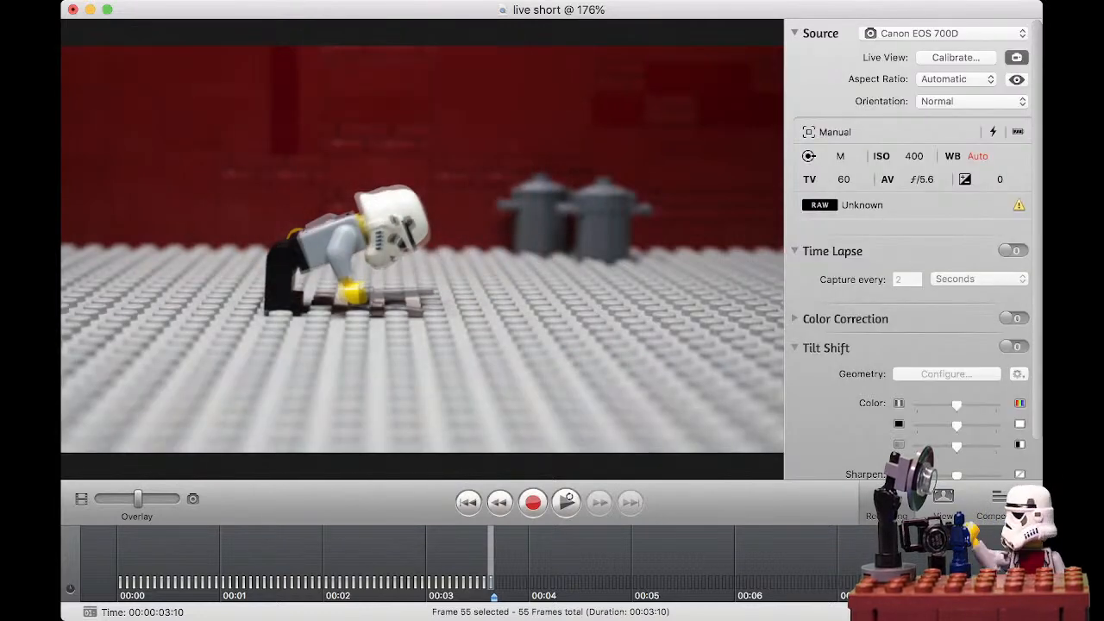
mouse_move(138, 498)
mouse_down()
mouse_move(99, 499)
mouse_move(143, 498)
mouse_up()
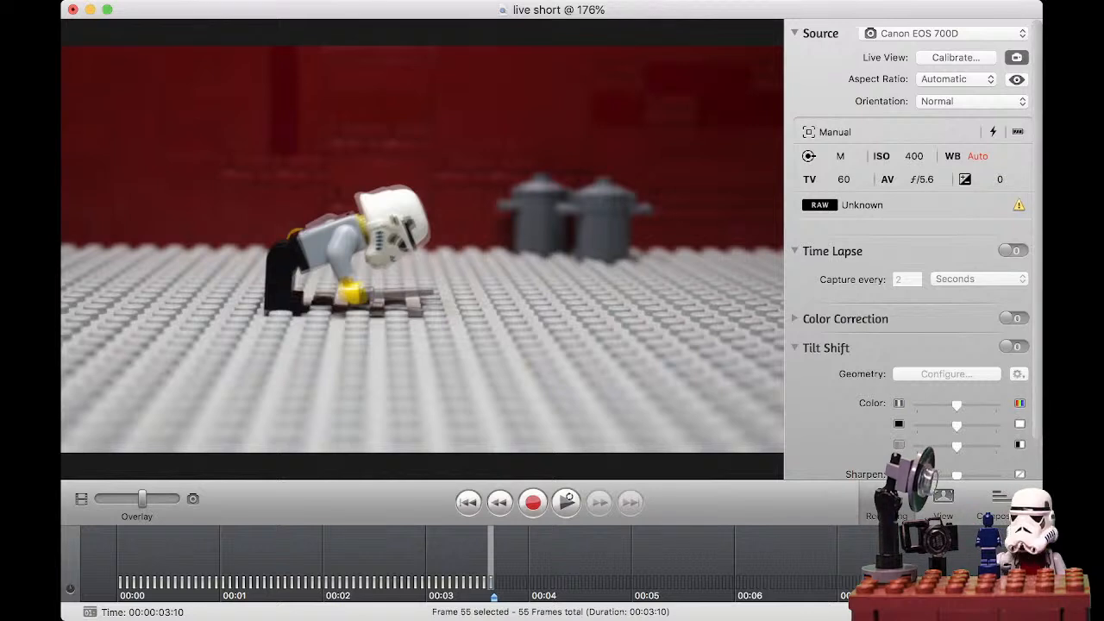
key(super+Tab)
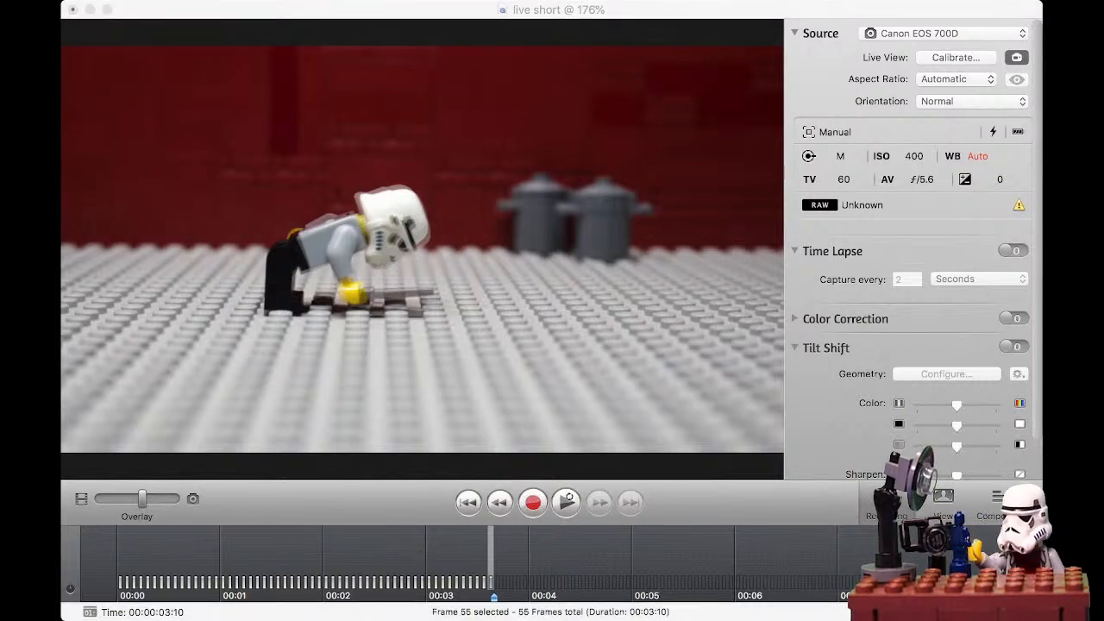
key(super+Tab)
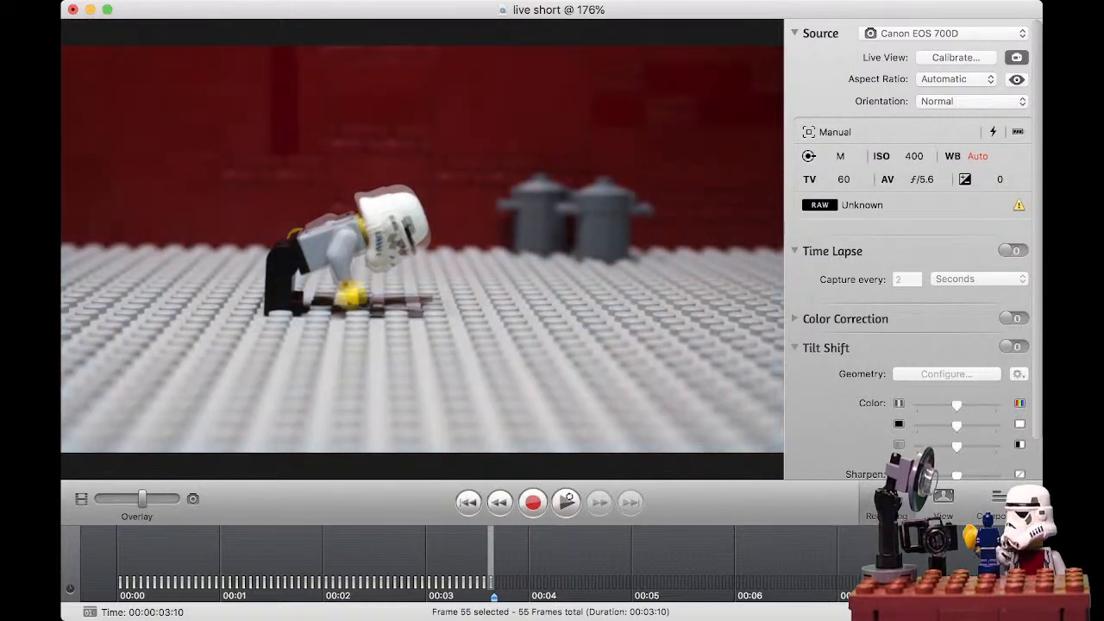
key(1)
key(Left)
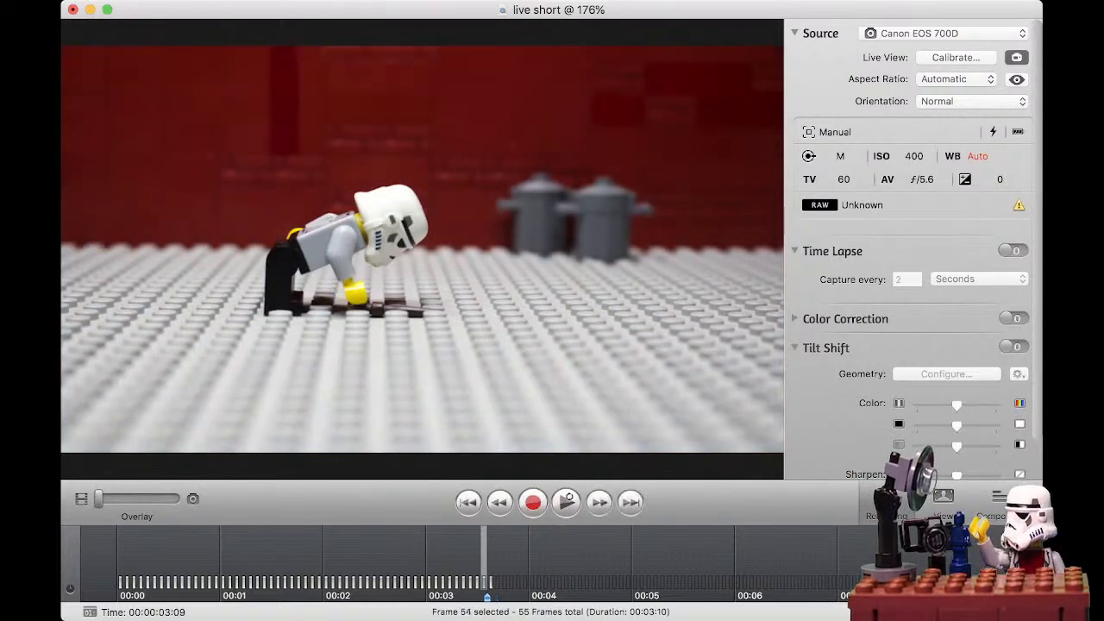
key(Right)
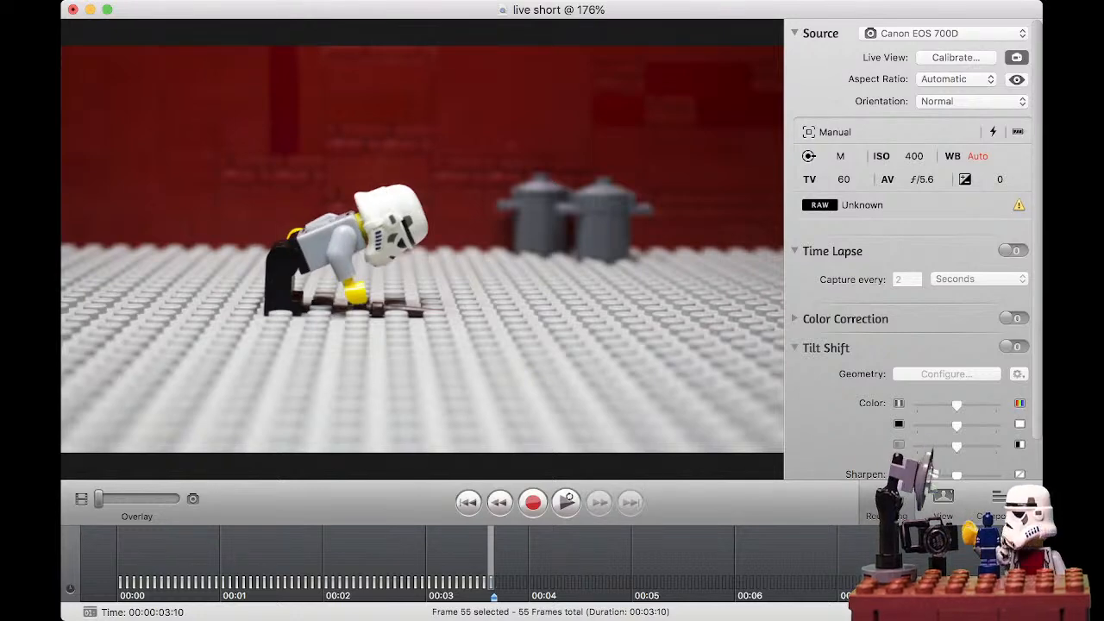
key(3)
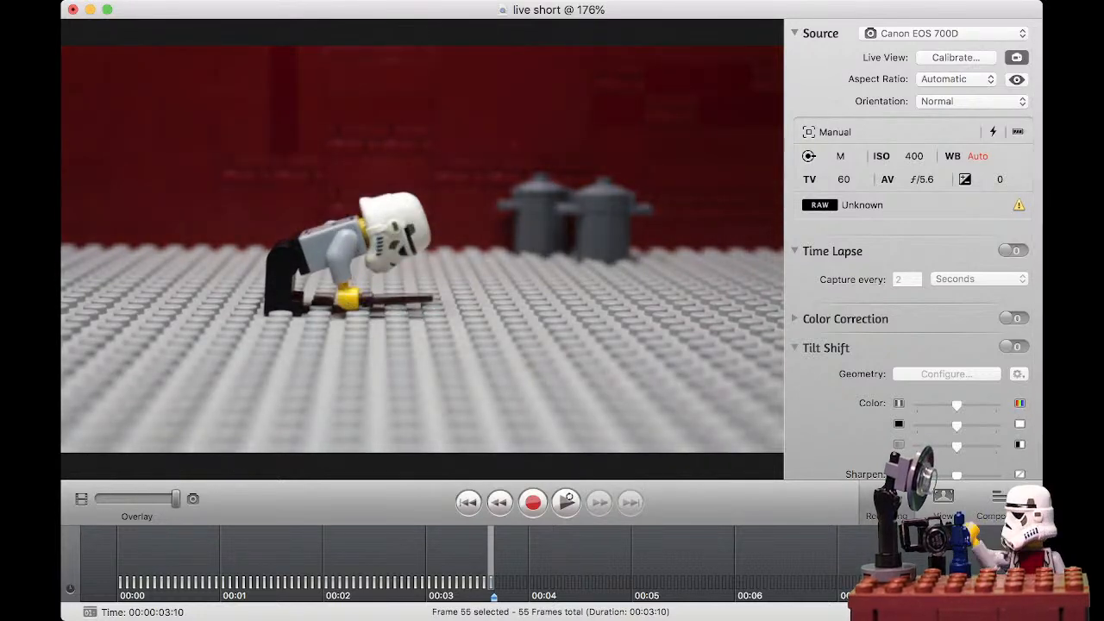
key(space)
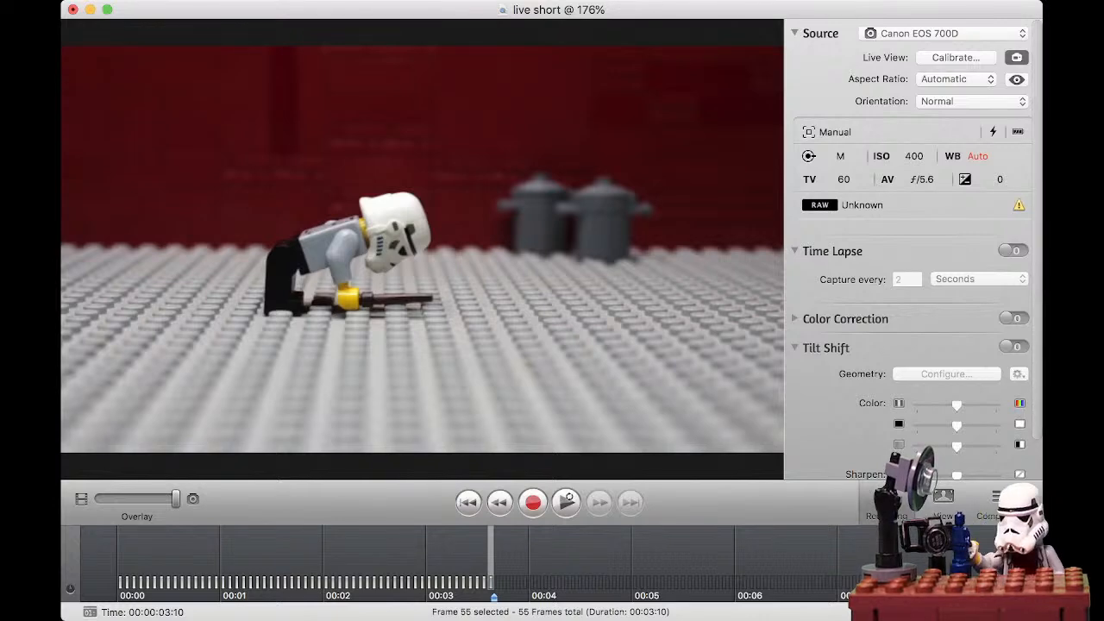
key(Return)
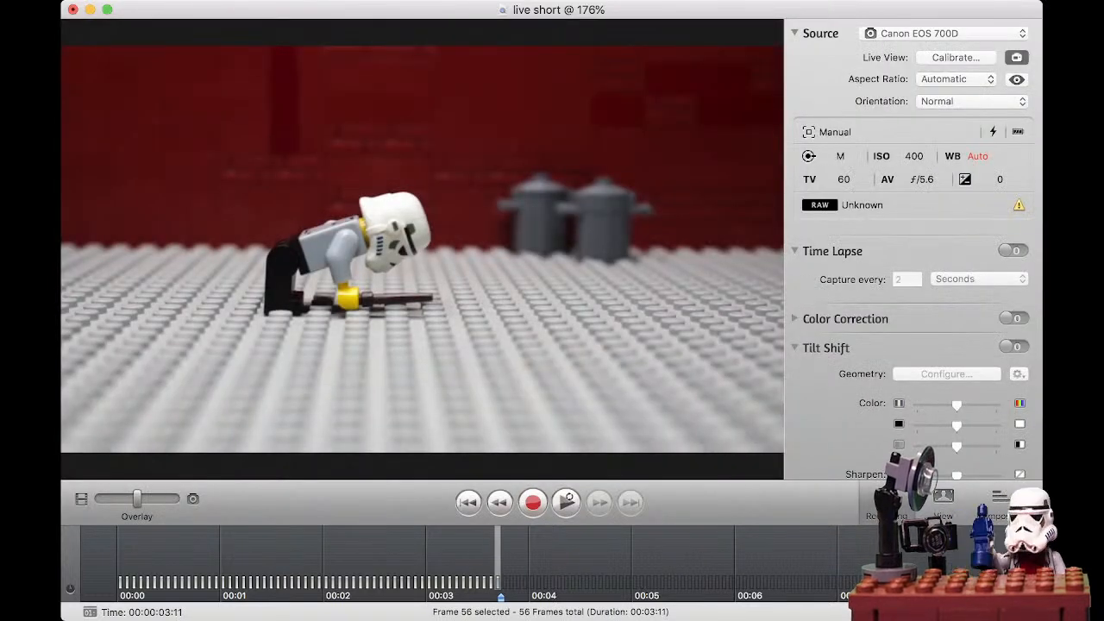
Capture frames 57 to 60 of the minifigure starting to lift the gun, keeping the overlay near halfway between captures.
key(super+Tab)
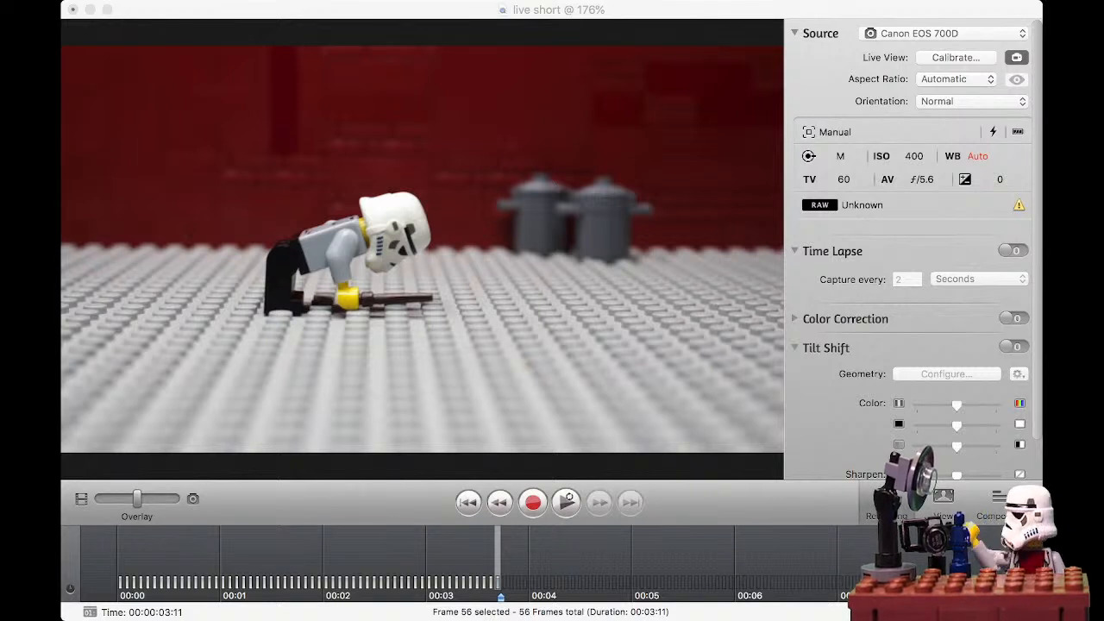
key(super+Tab)
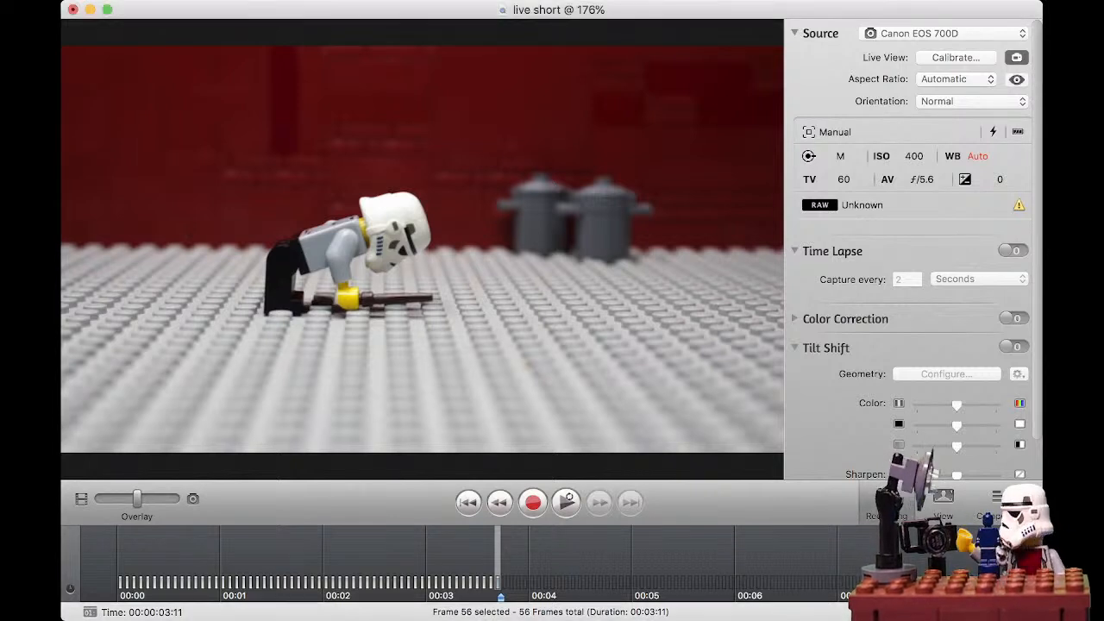
drag(138, 498, 168, 499)
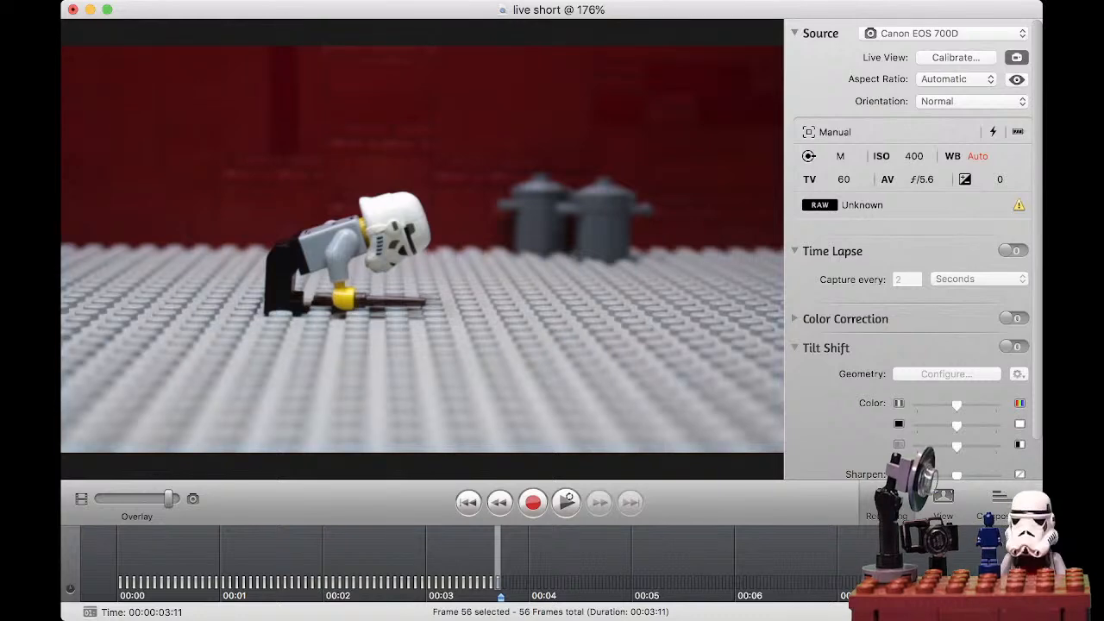
drag(169, 499, 145, 498)
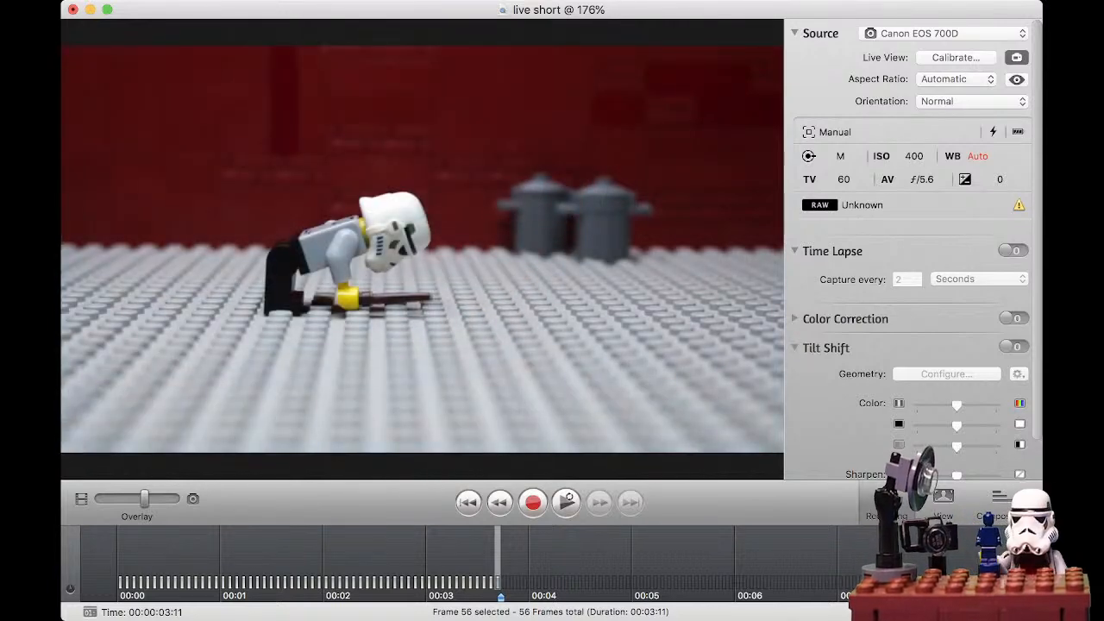
mouse_move(145, 498)
mouse_down()
mouse_move(99, 498)
mouse_move(176, 499)
mouse_move(104, 498)
mouse_move(138, 499)
mouse_up()
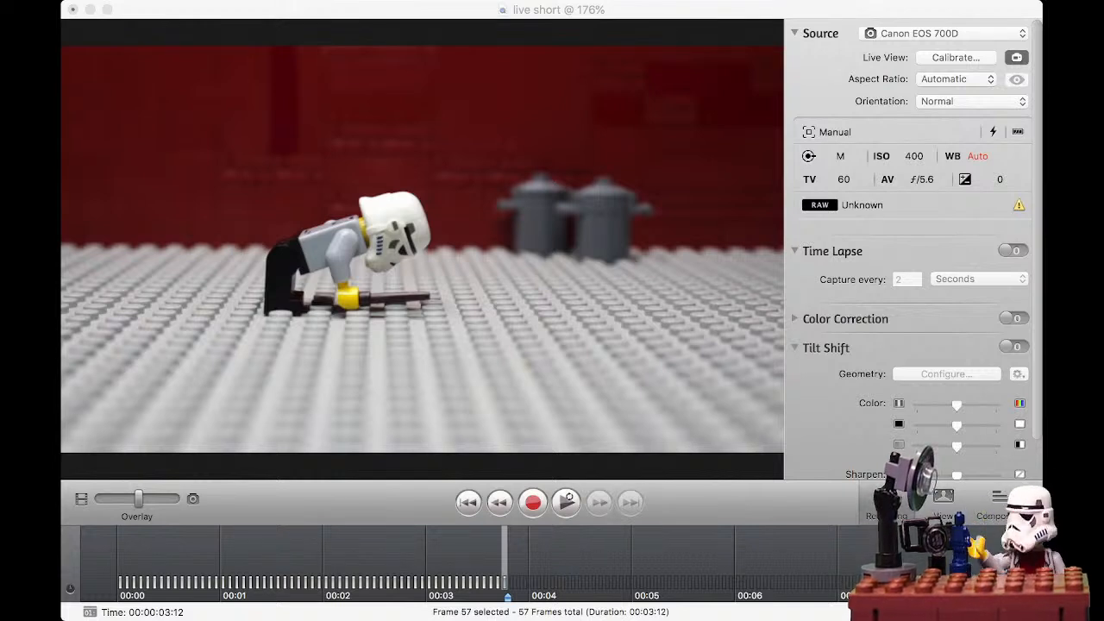
mouse_move(138, 498)
mouse_down()
mouse_move(100, 498)
mouse_move(176, 499)
mouse_move(138, 498)
mouse_up()
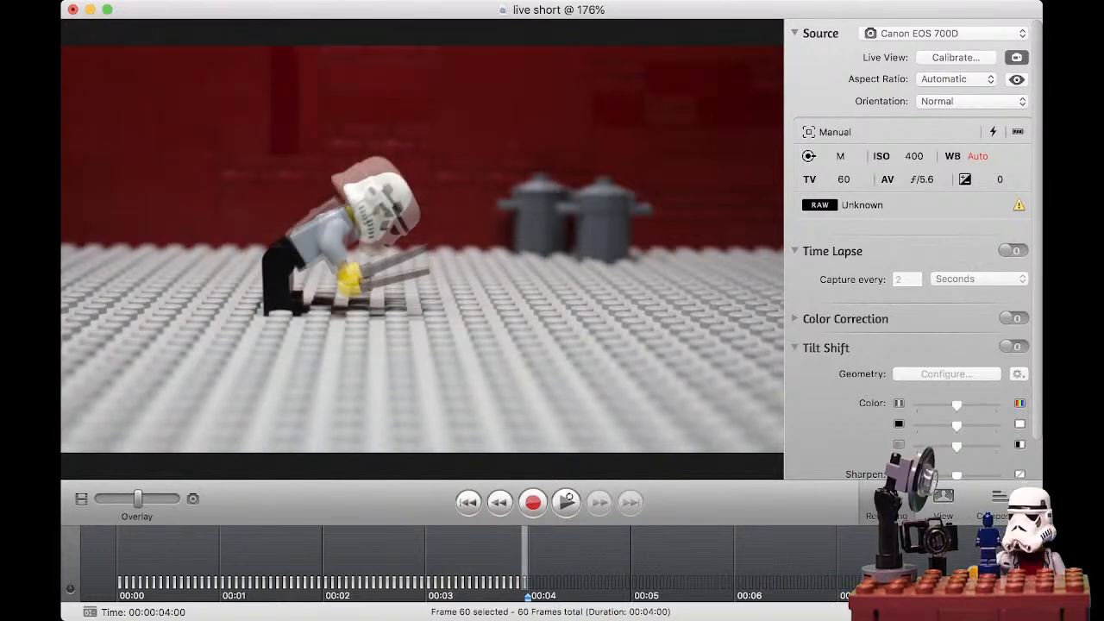
Capture frames 61 to 65 of the minifigure straightening up with the gun, checking the full live view before frame 65.
key(Return)
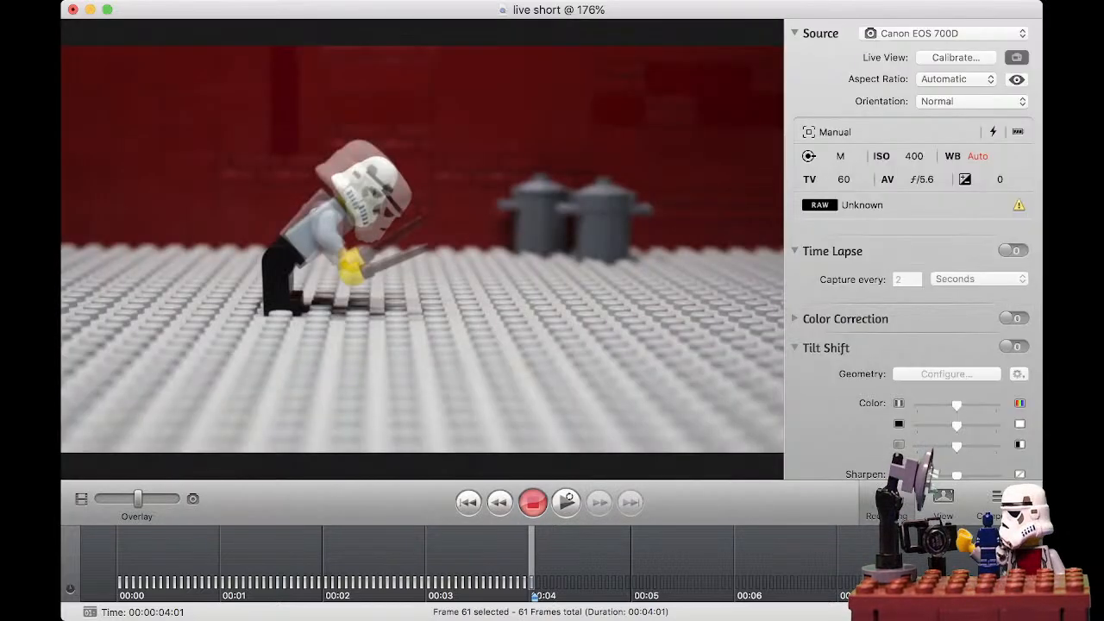
key(Return)
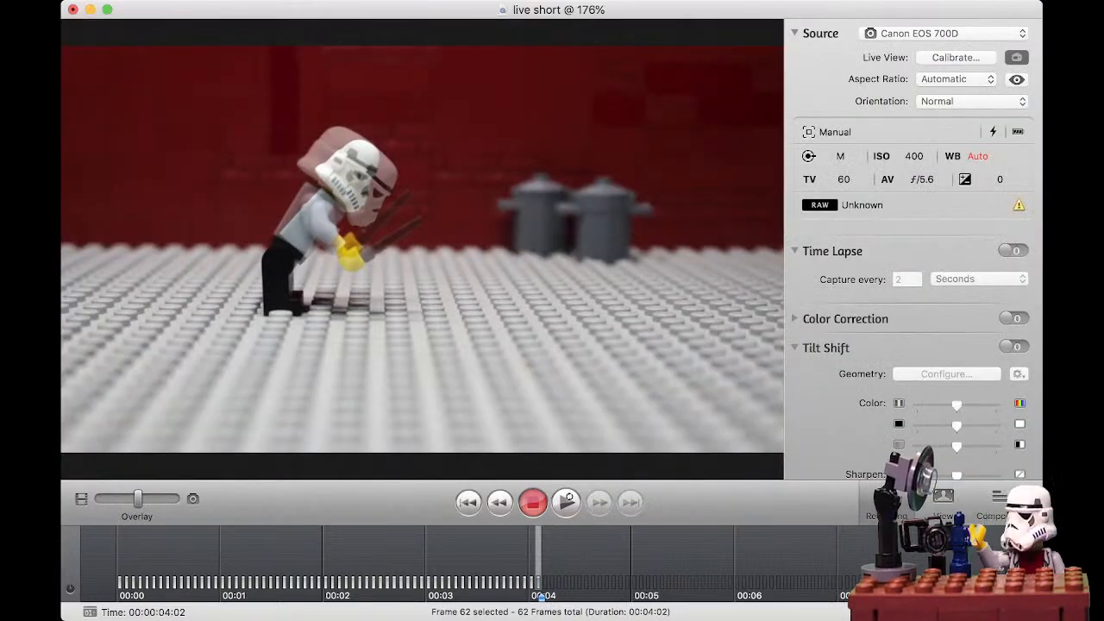
key(space)
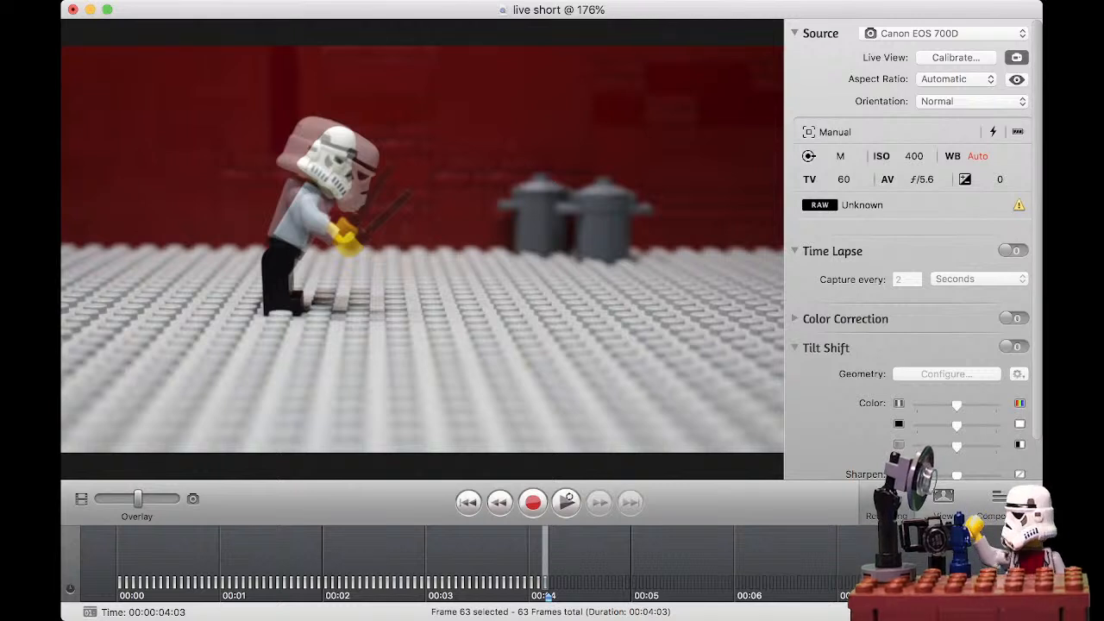
key(Return)
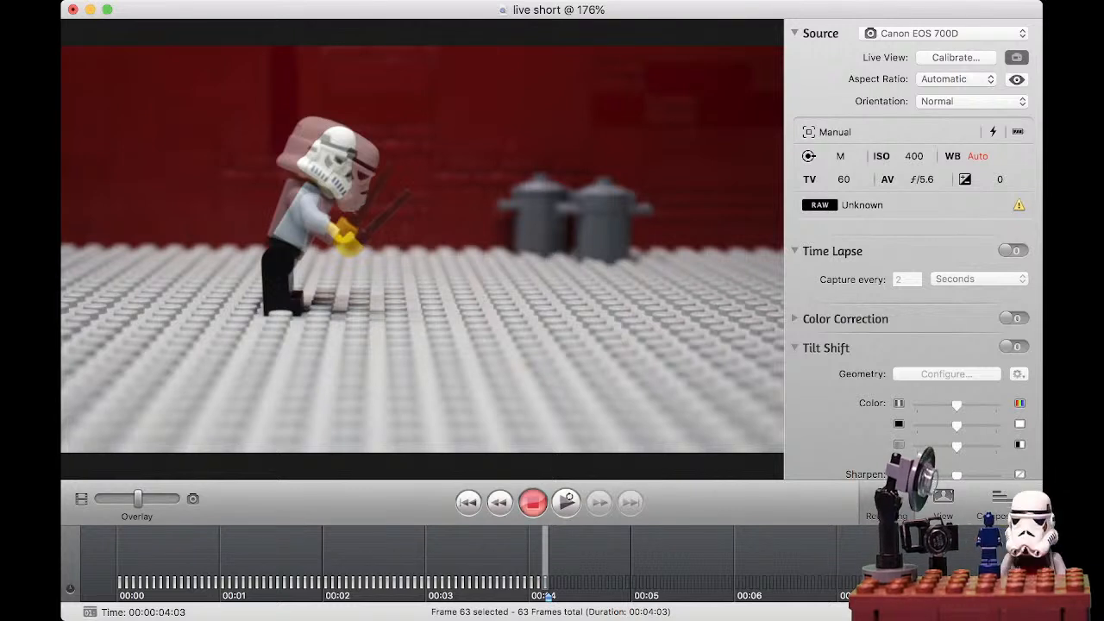
key(space)
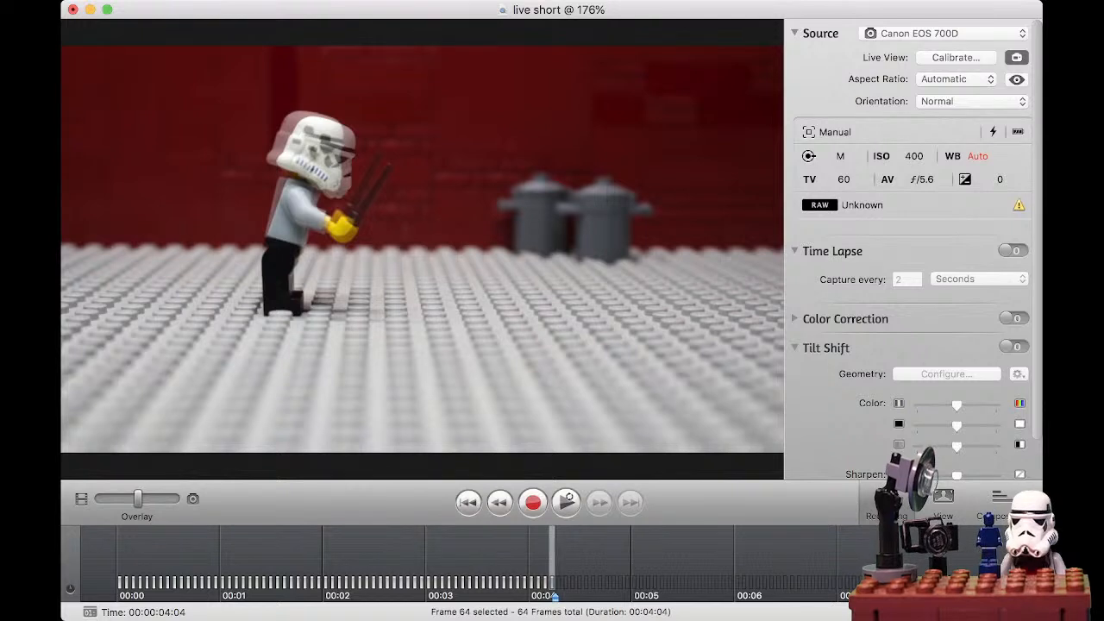
drag(138, 498, 176, 498)
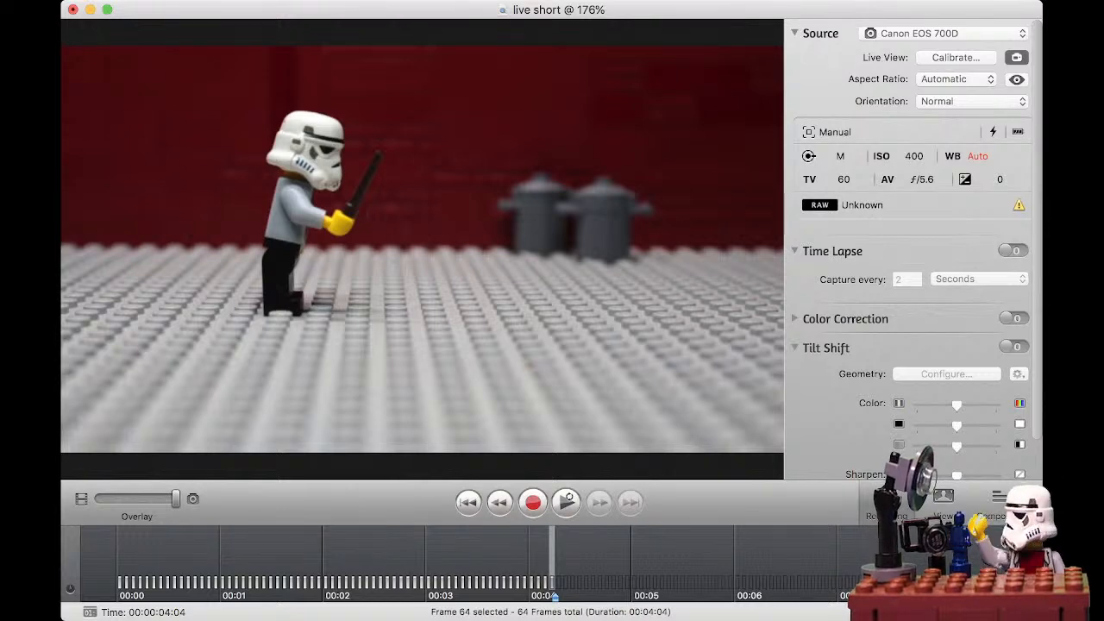
key(Return)
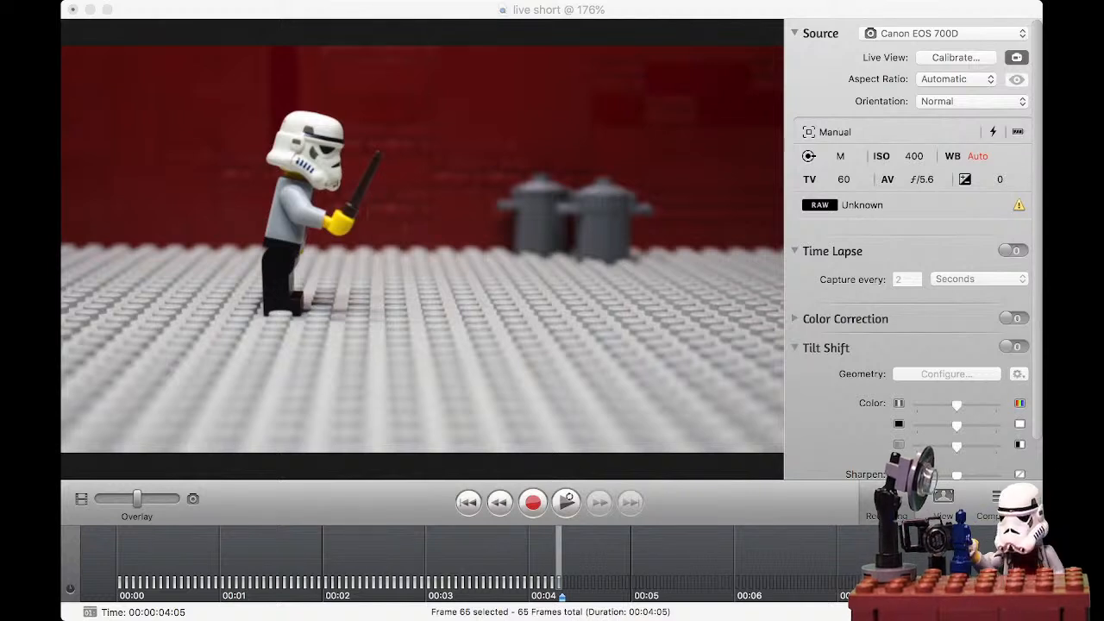
Capture frames 66 and 67 of the minifigure easing upright with the gun raised, moving the overlay to full live view for each.
key(super+Tab)
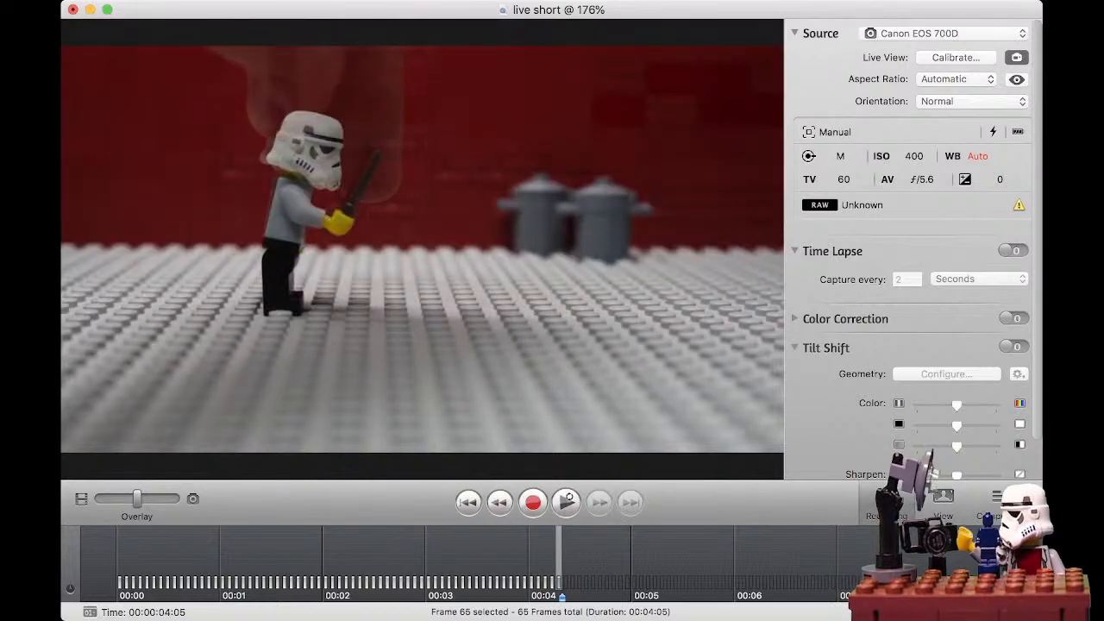
key(Return)
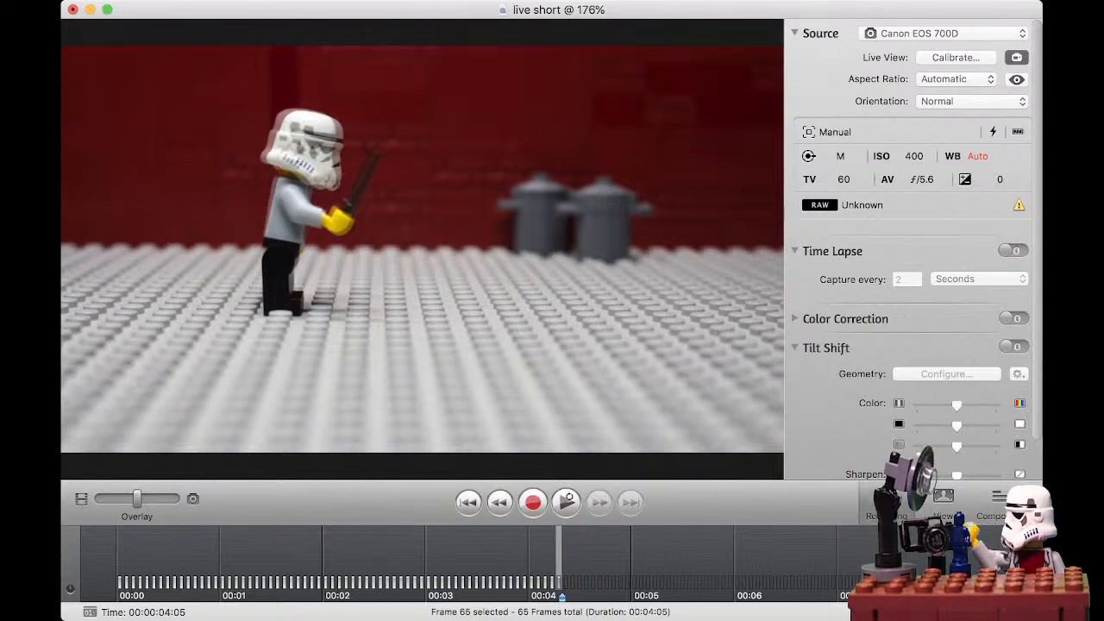
mouse_move(136, 499)
mouse_down()
mouse_move(99, 498)
mouse_move(176, 499)
mouse_move(147, 499)
mouse_up()
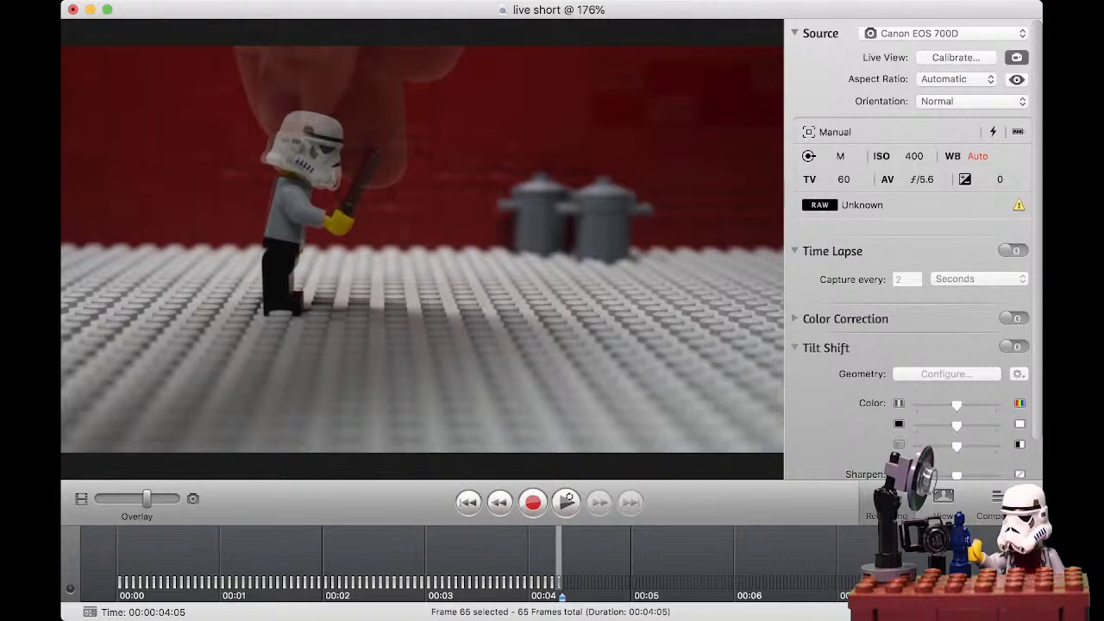
drag(147, 498, 176, 499)
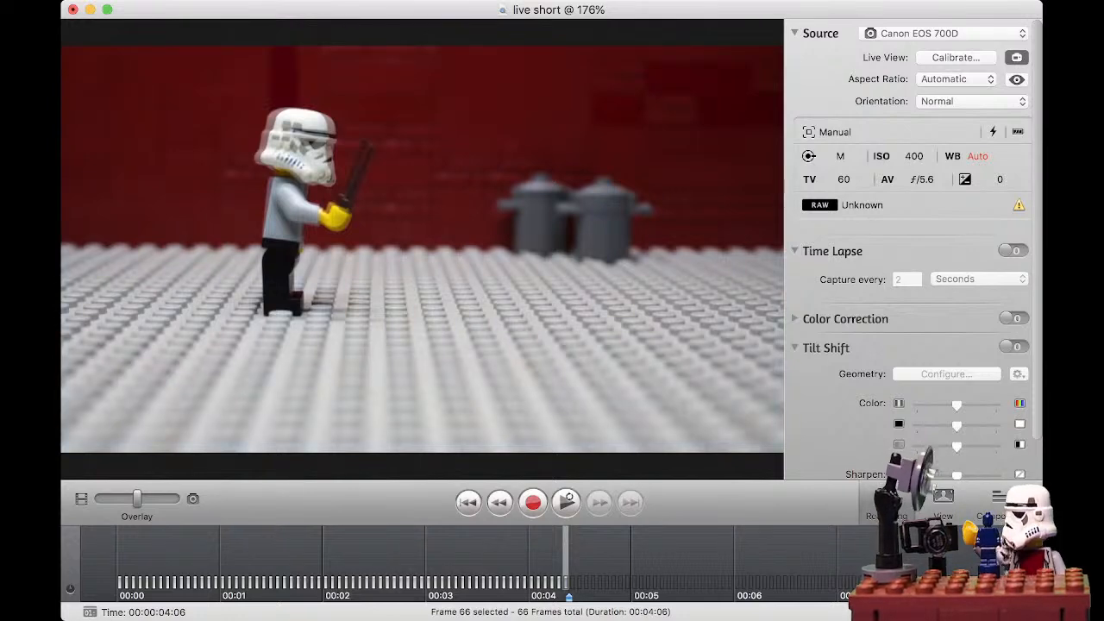
drag(137, 498, 176, 499)
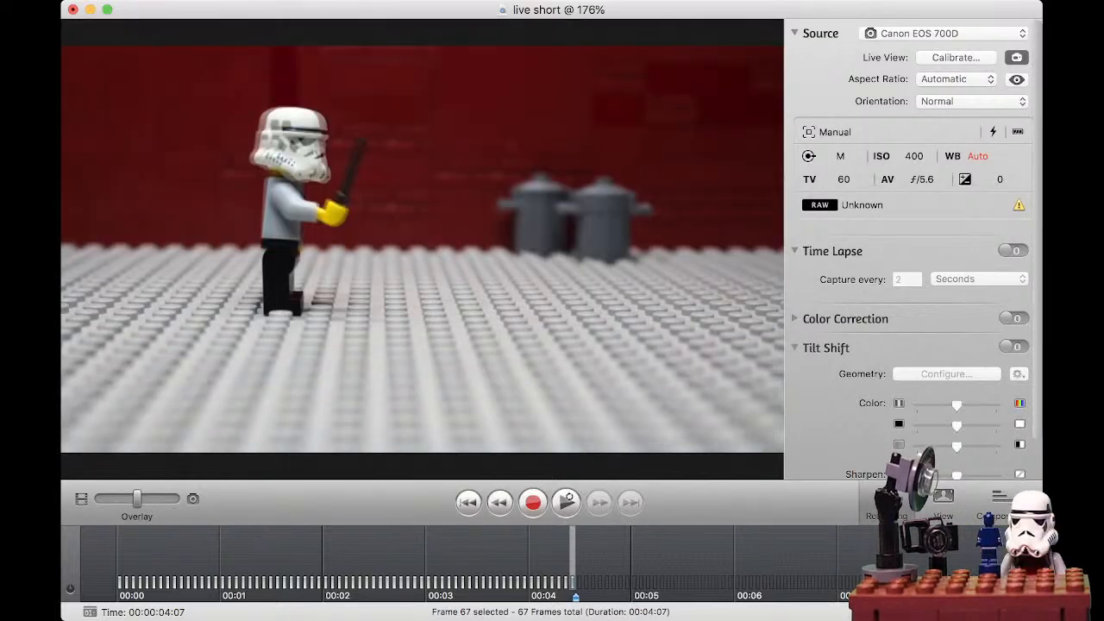
Capture frames 68 and 69 of the minifigure settling into its standing pose, comparing live view with the overlay near halfway.
drag(134, 498, 176, 499)
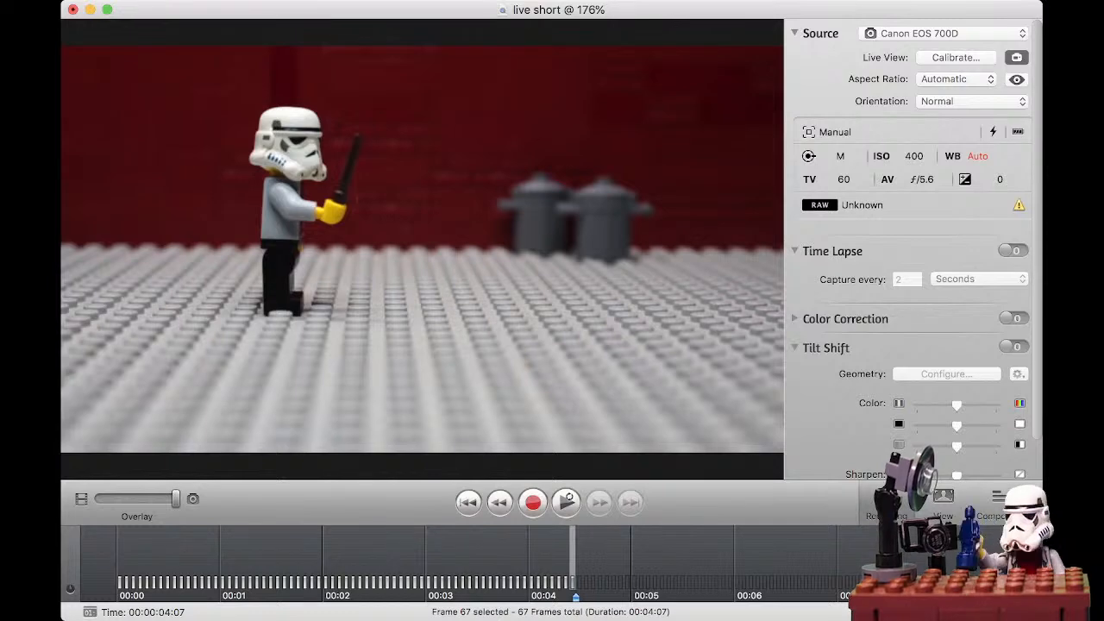
drag(176, 498, 133, 498)
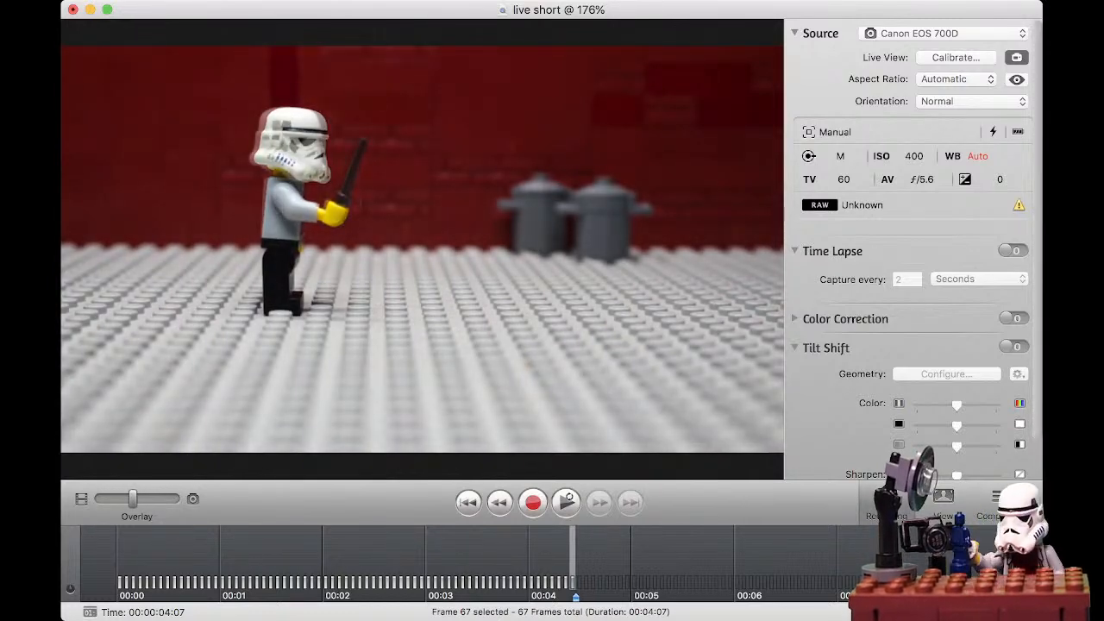
key(Return)
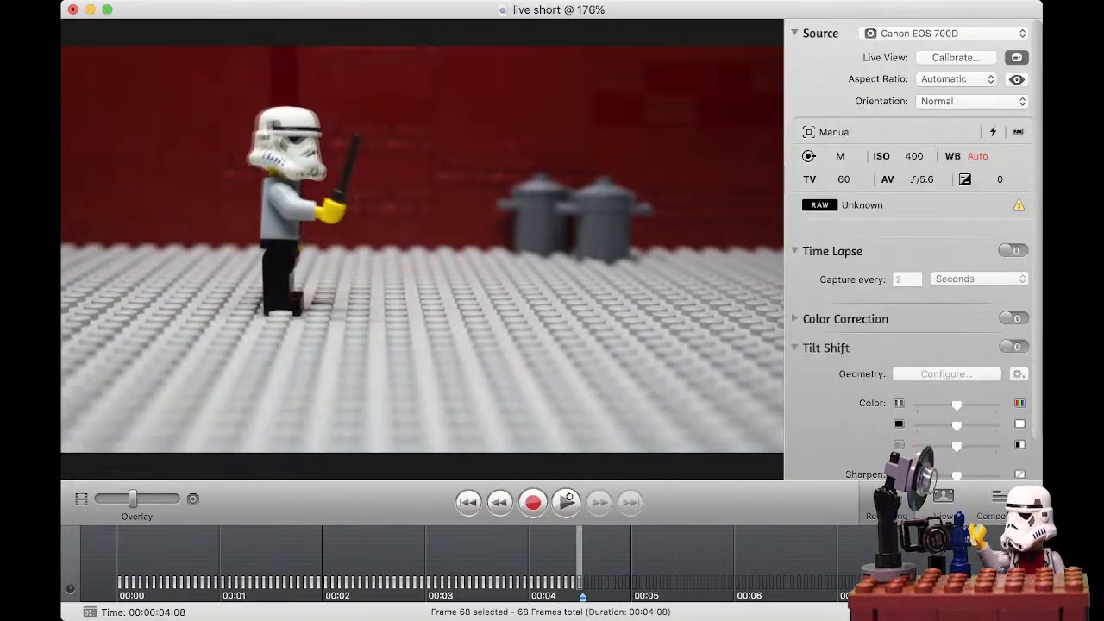
drag(133, 498, 176, 498)
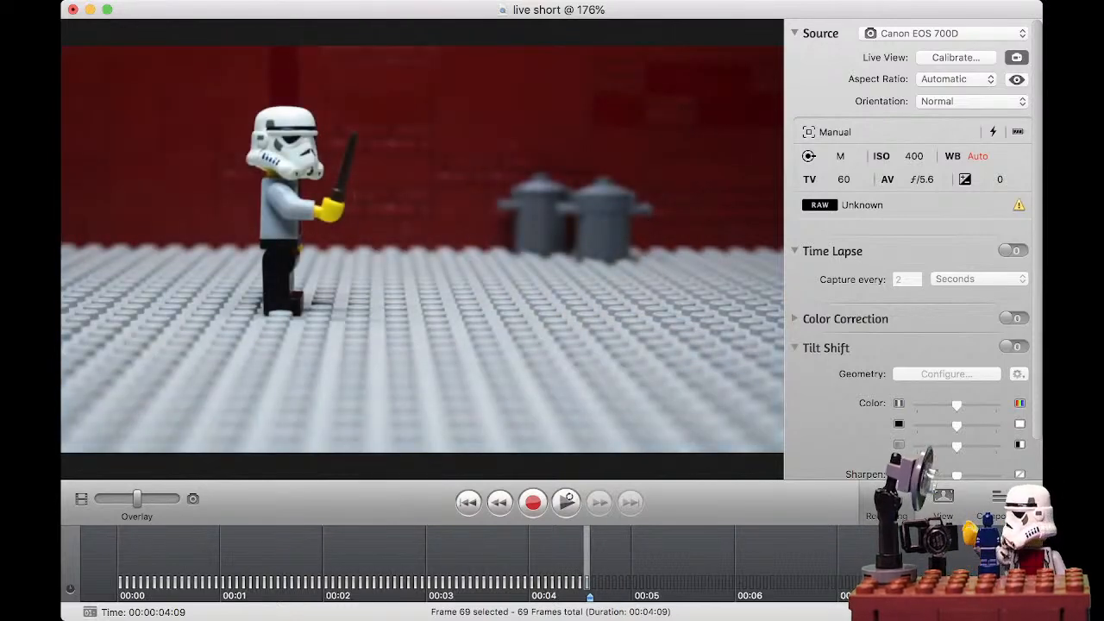
Capture frame 70 of the minifigure standing with the gun at full live view, and hold the pose through frame 74.
mouse_move(136, 499)
mouse_down()
mouse_move(106, 498)
mouse_move(175, 498)
mouse_move(101, 498)
mouse_move(176, 499)
mouse_up()
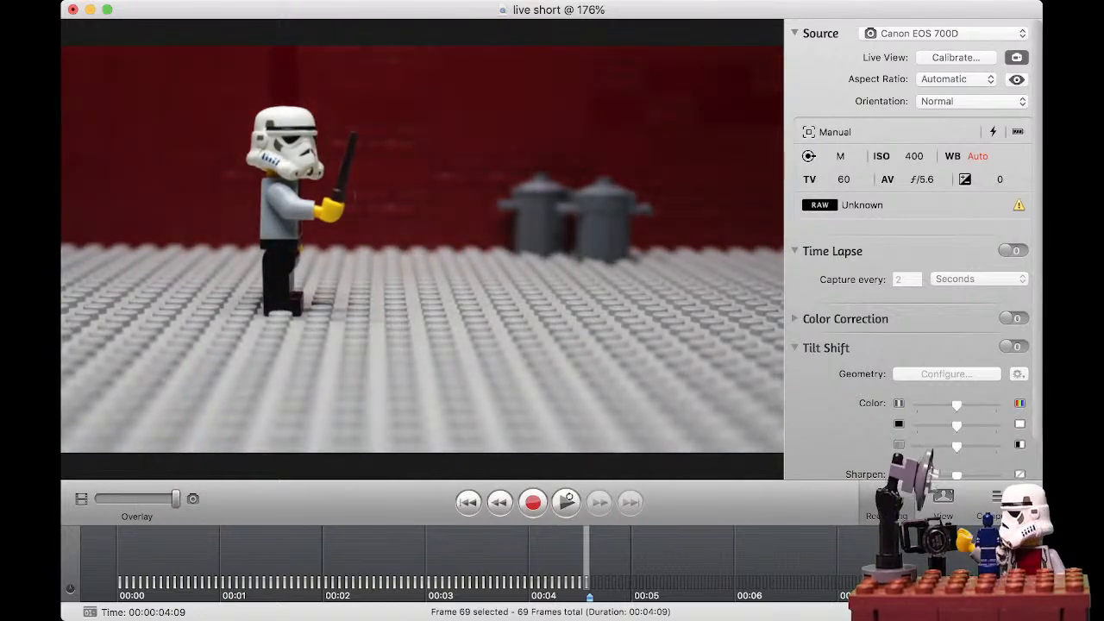
key(Return)
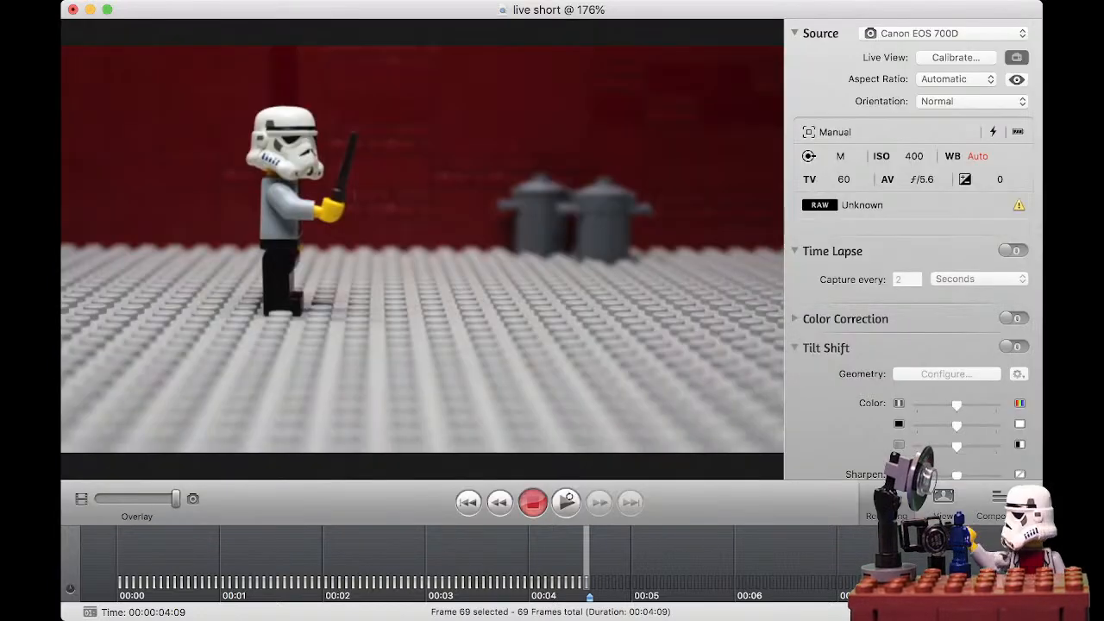
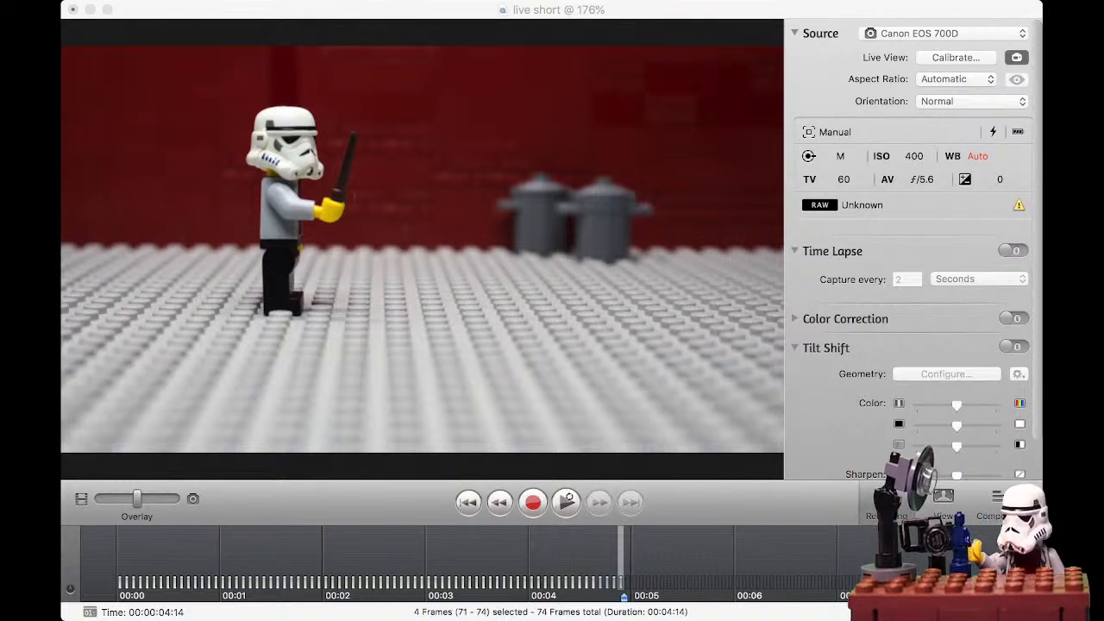
key(super+Tab)
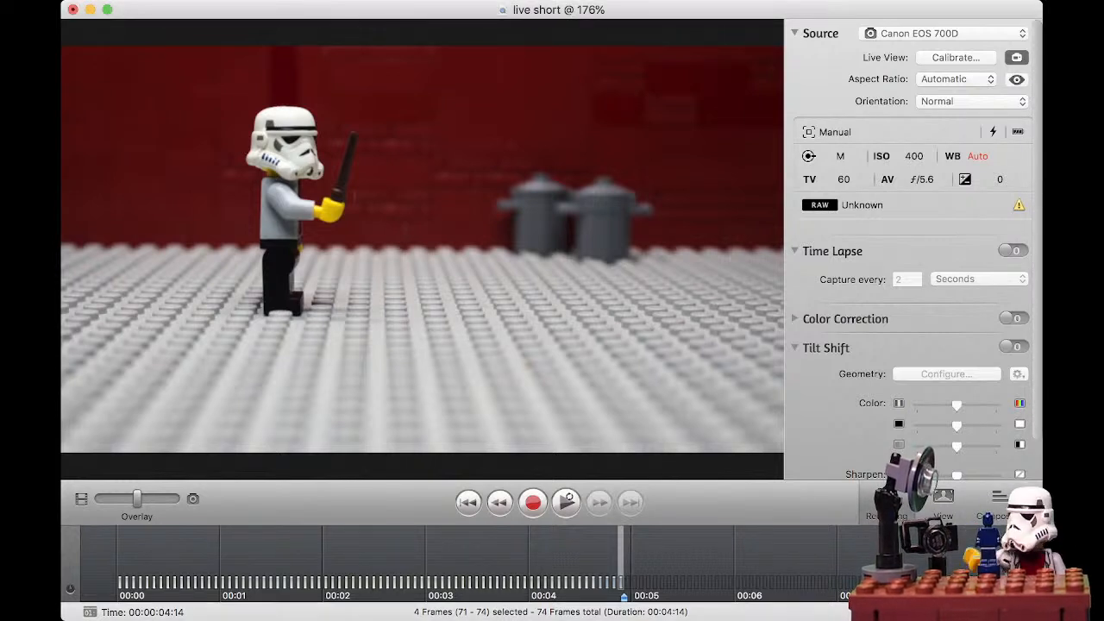
Capture frames 75 and 76 holding the standing pose, play back the animation, and return to the live frame at the timeline's end.
key(Return)
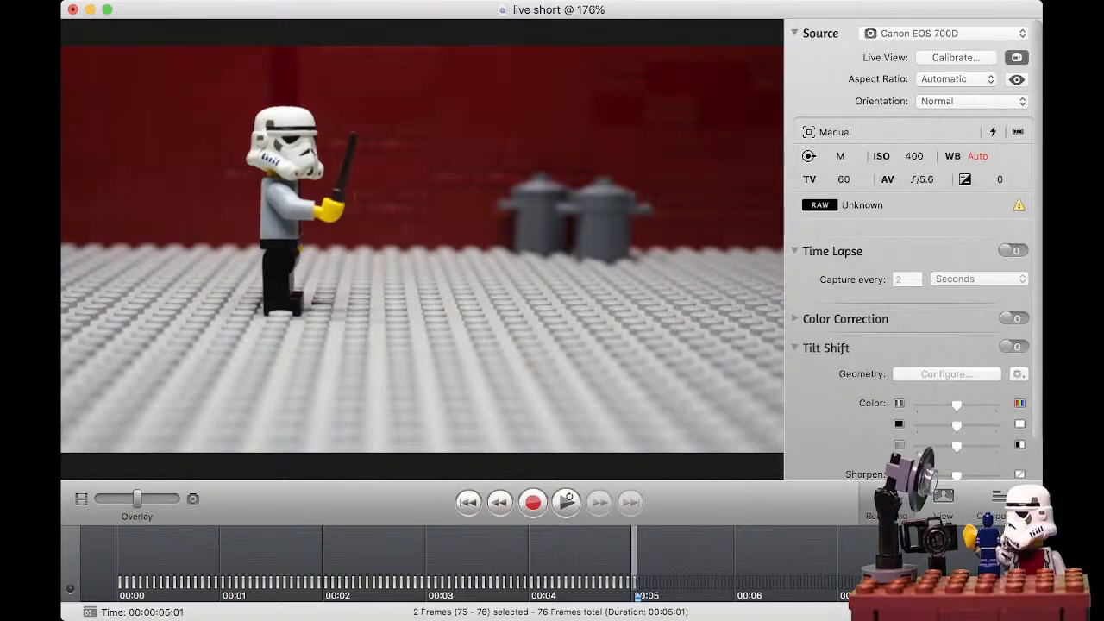
click(566, 501)
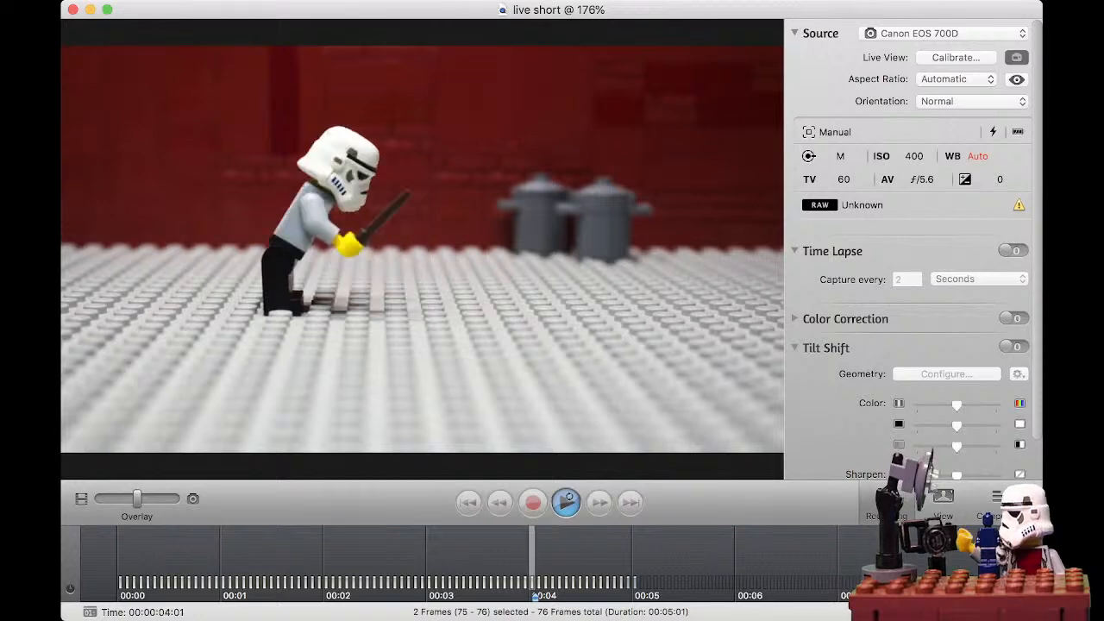
click(567, 501)
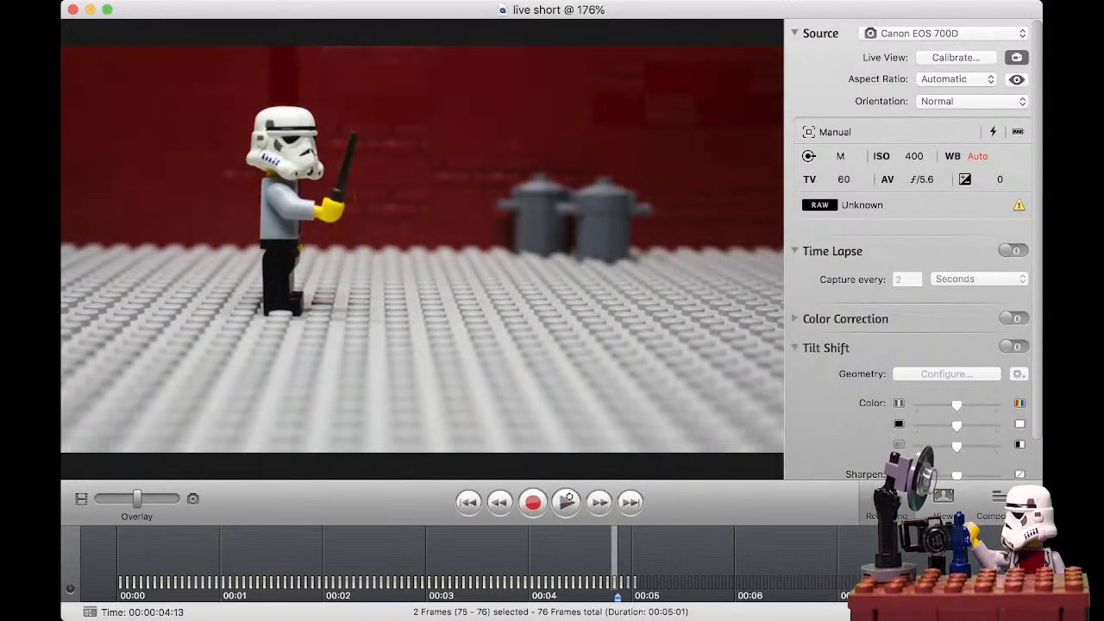
click(653, 567)
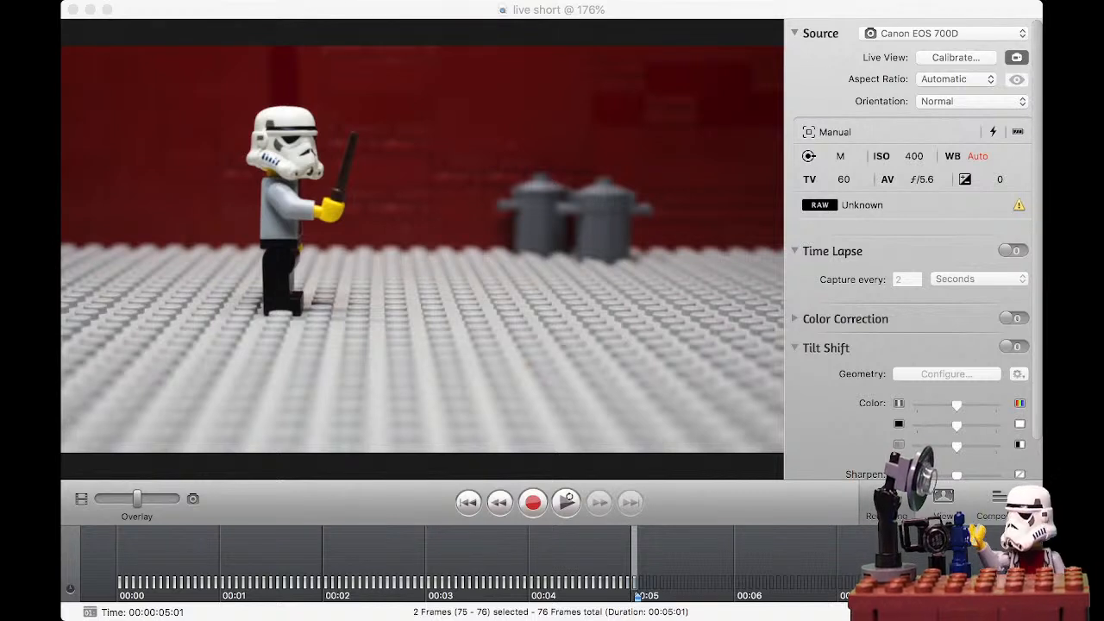
Compare the standing minifigure at full live view with the halfway overlay, and capture frames 77 and 78 with the gun tilted slightly.
key(super+Tab)
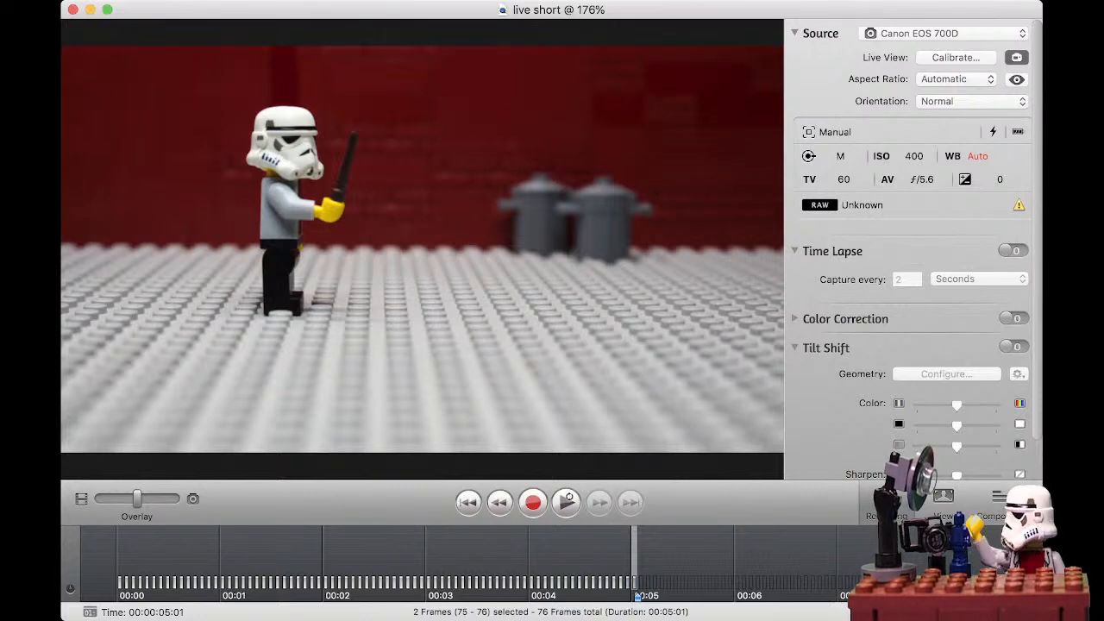
key(super+Tab)
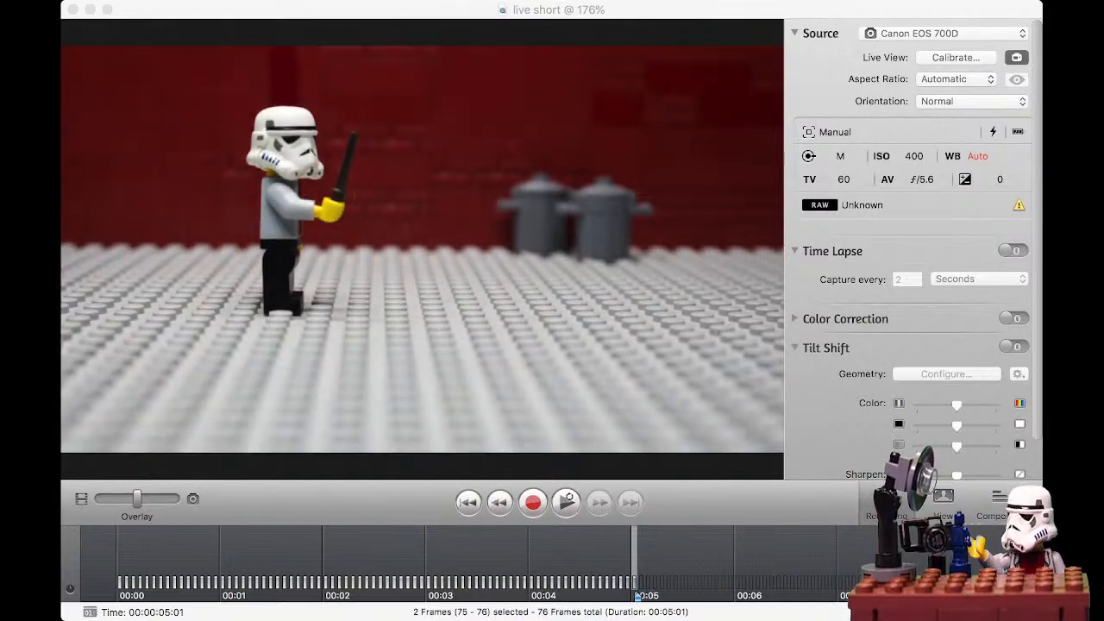
key(super+Tab)
drag(137, 498, 176, 499)
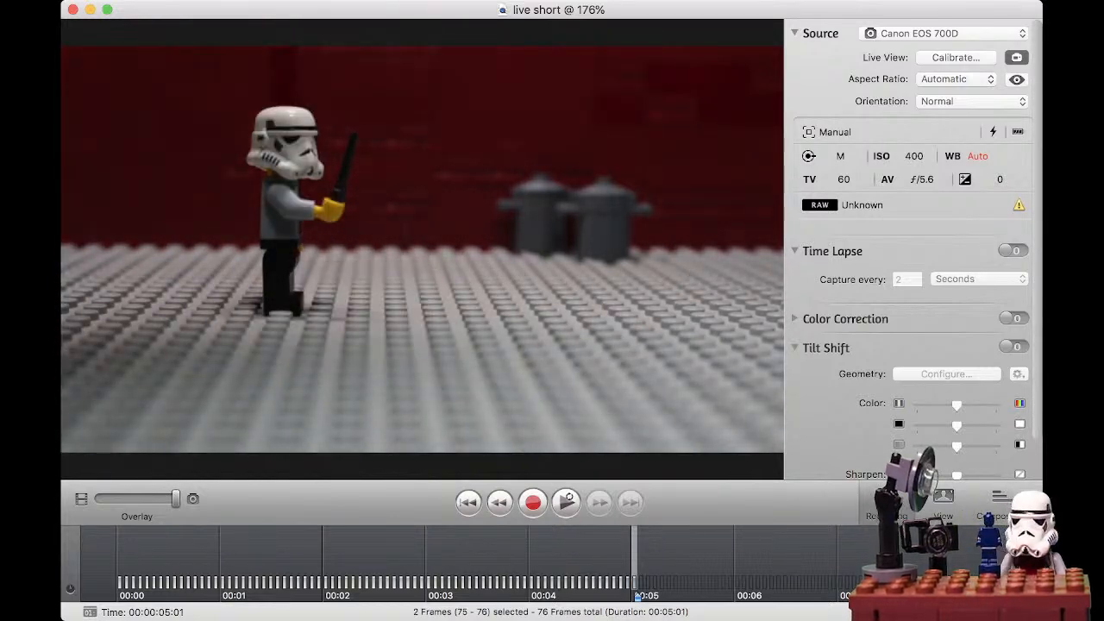
drag(176, 498, 138, 499)
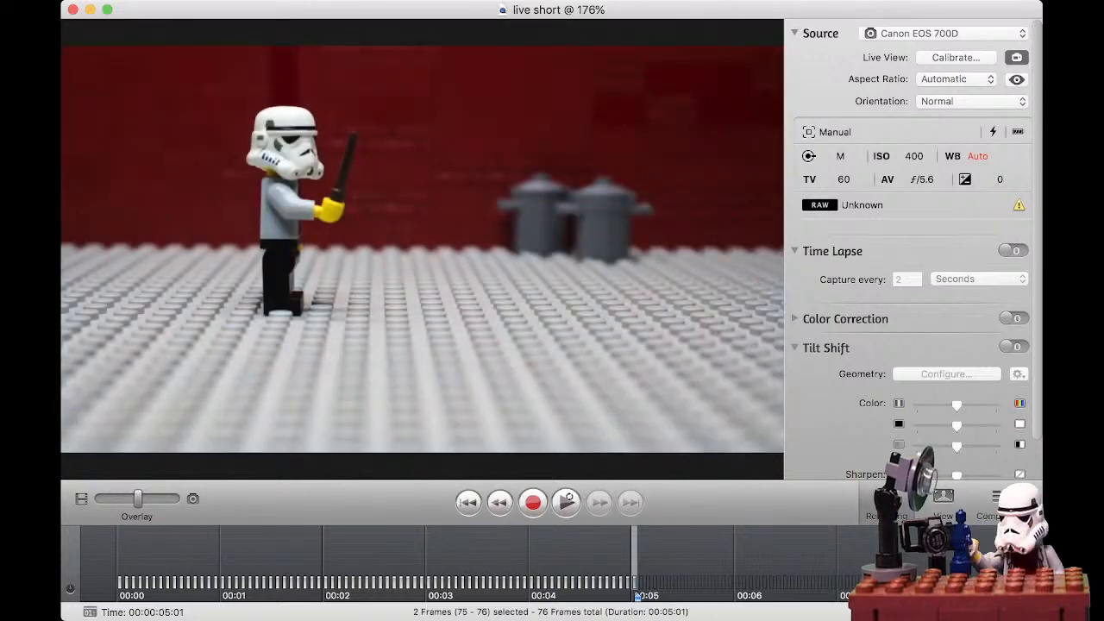
drag(138, 499, 176, 499)
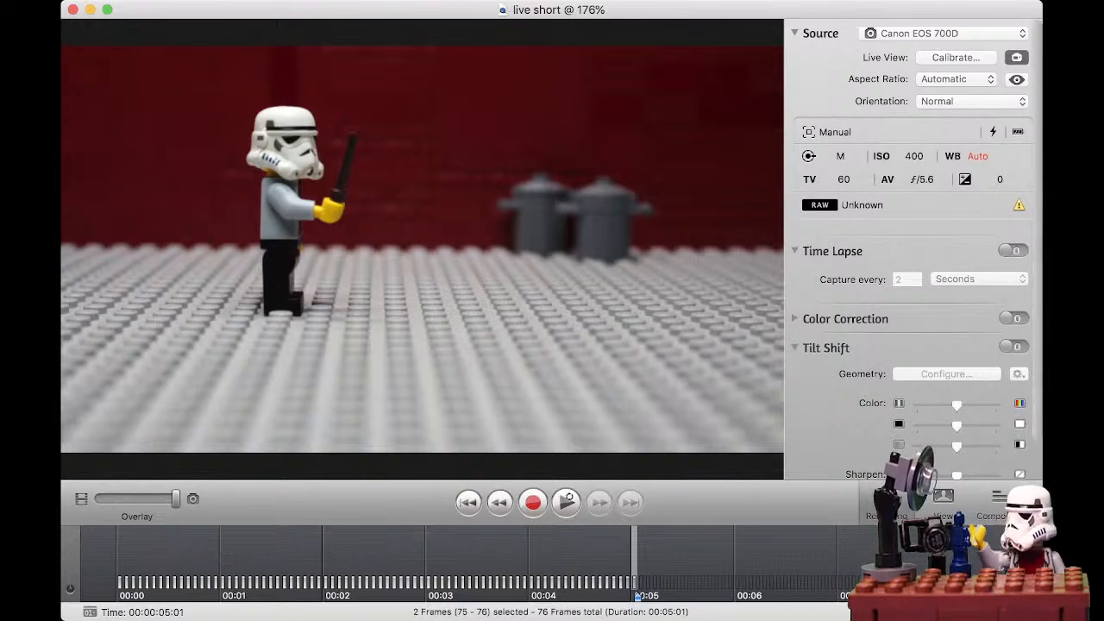
key(Return)
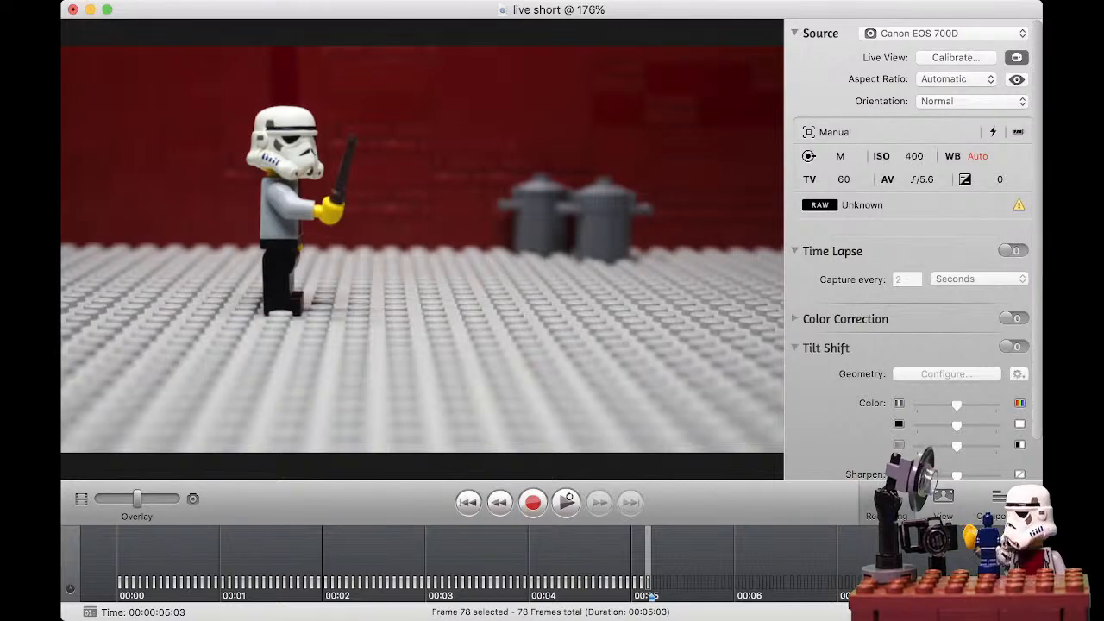
Capture frame 79 with the overlay near halfway, and flip between frames 78 and 79 at full captured-frame view to compare the gun.
mouse_move(137, 499)
mouse_down()
mouse_move(99, 498)
mouse_move(151, 498)
mouse_move(135, 499)
mouse_up()
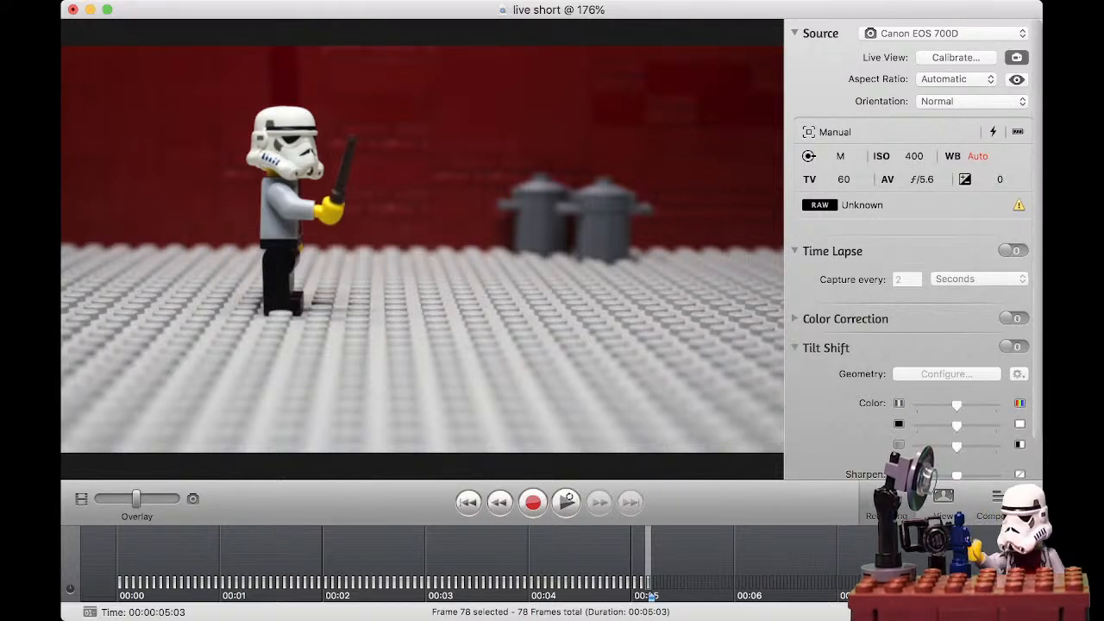
key(Return)
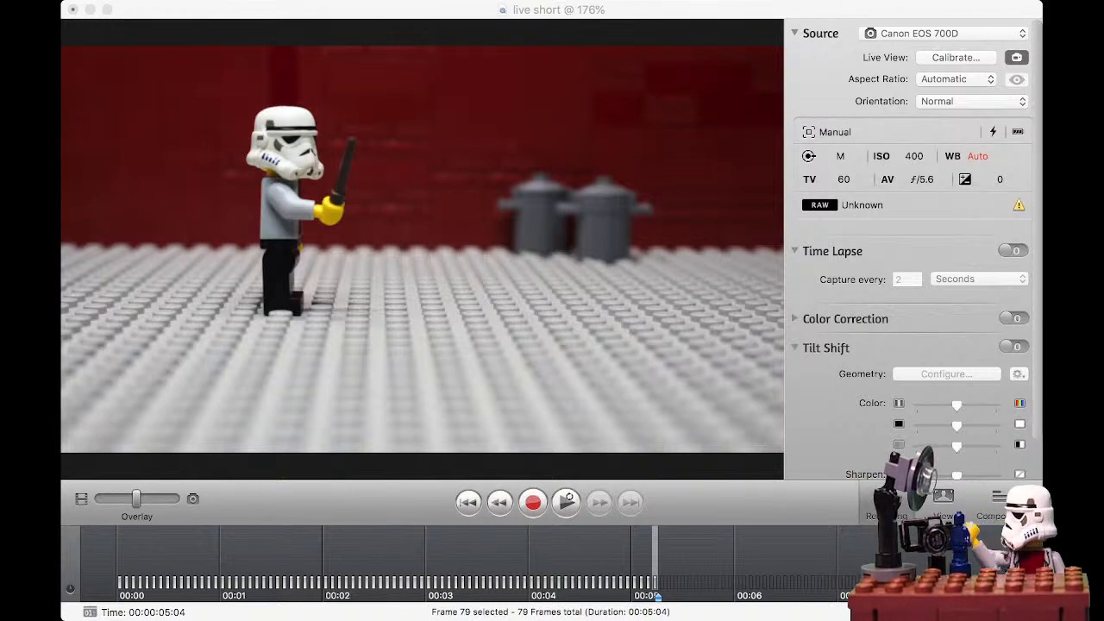
key(super+Tab)
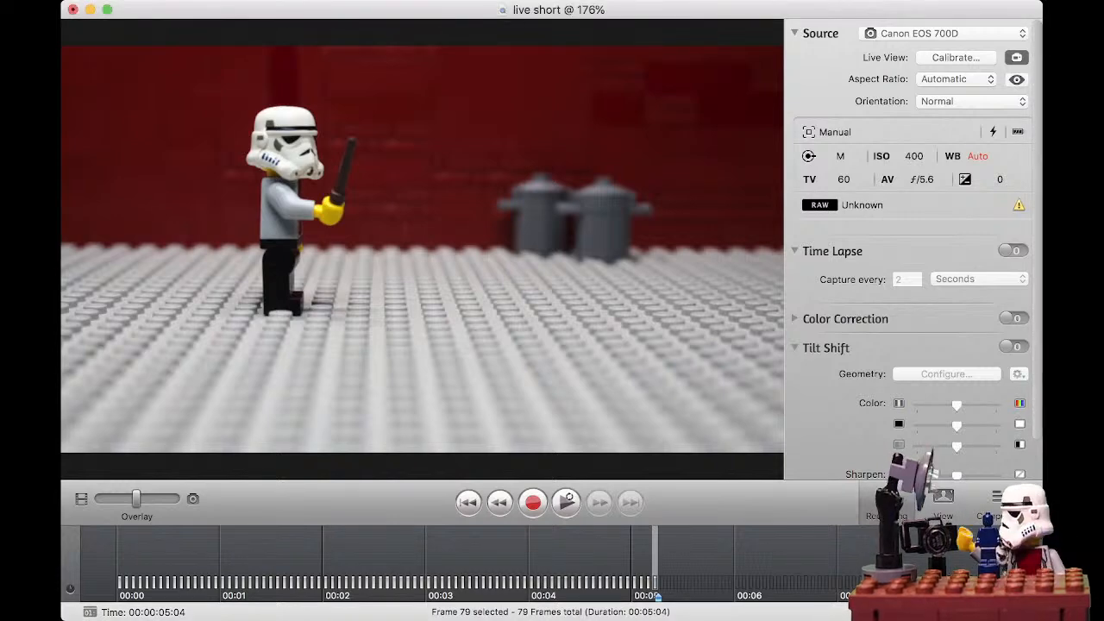
drag(137, 498, 99, 499)
key(Left)
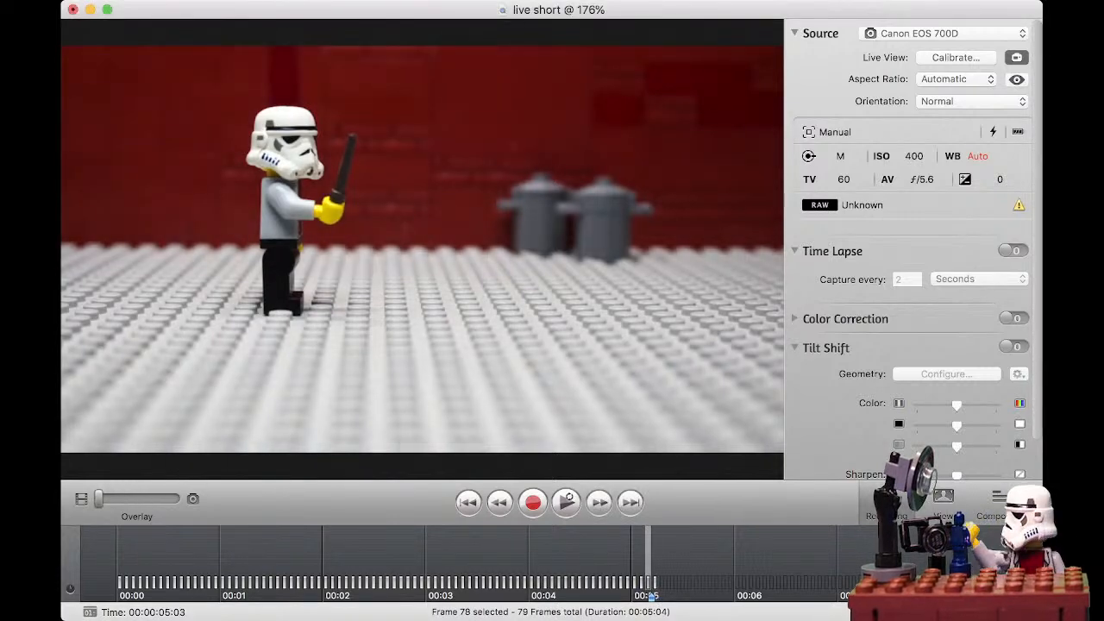
key(Right)
key(Up)
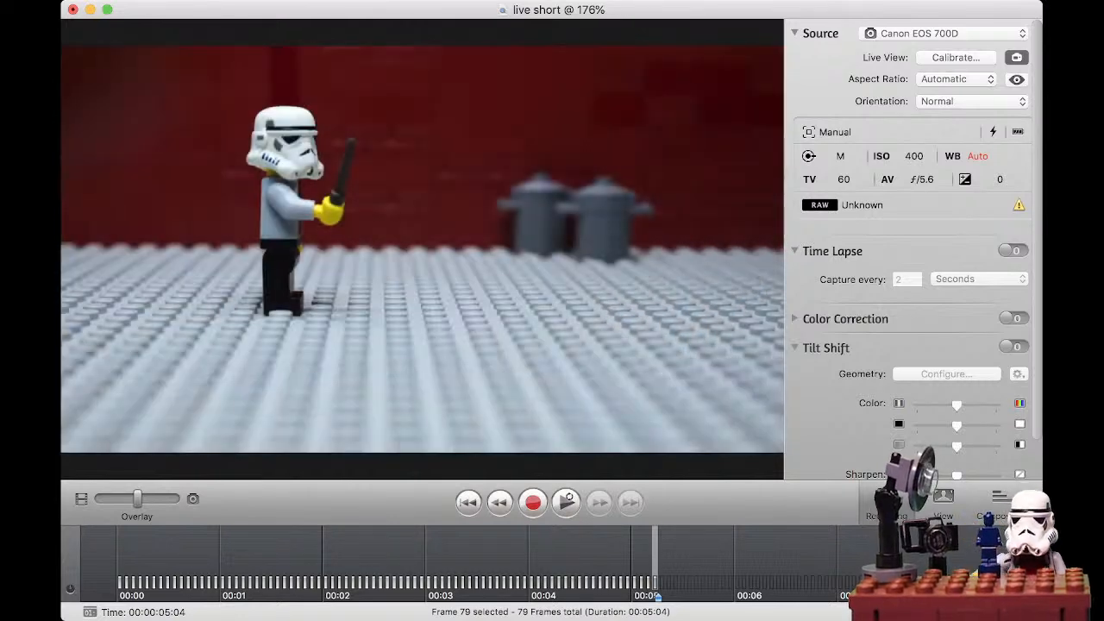
Capture frame 80 after a full live view check, compare it with frame 79, and capture frame 81 with the overlay halfway.
drag(137, 499, 176, 498)
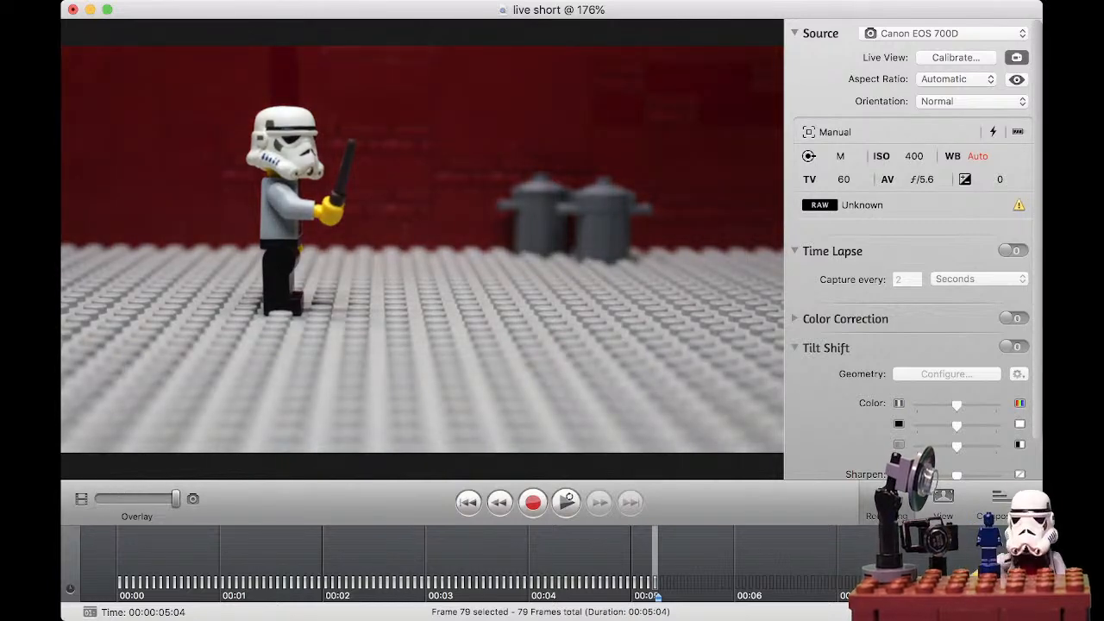
key(Return)
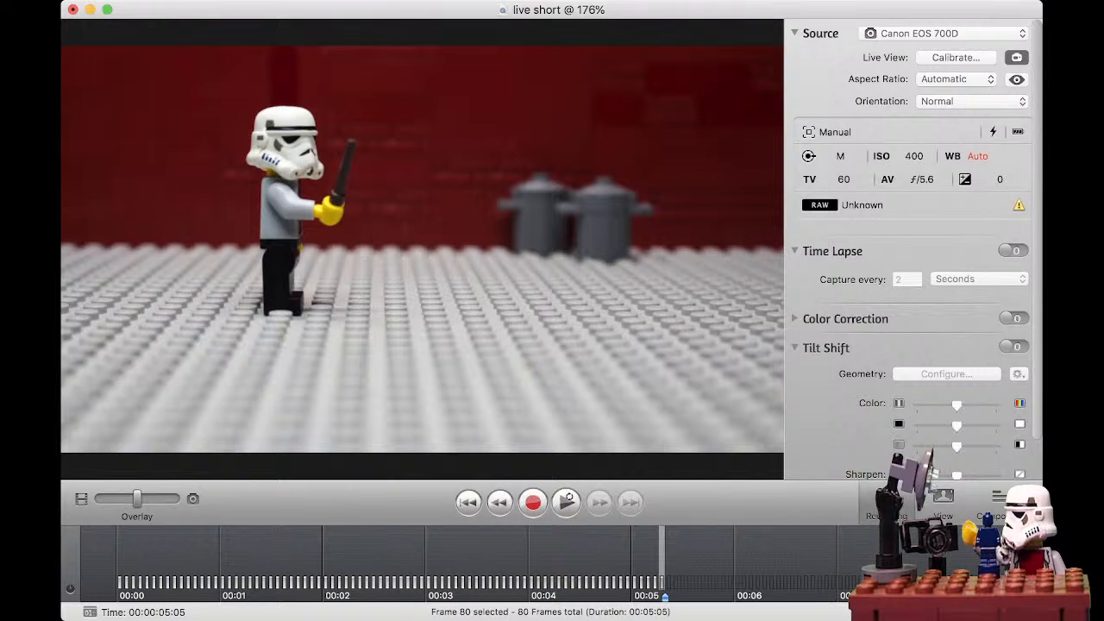
key(Left)
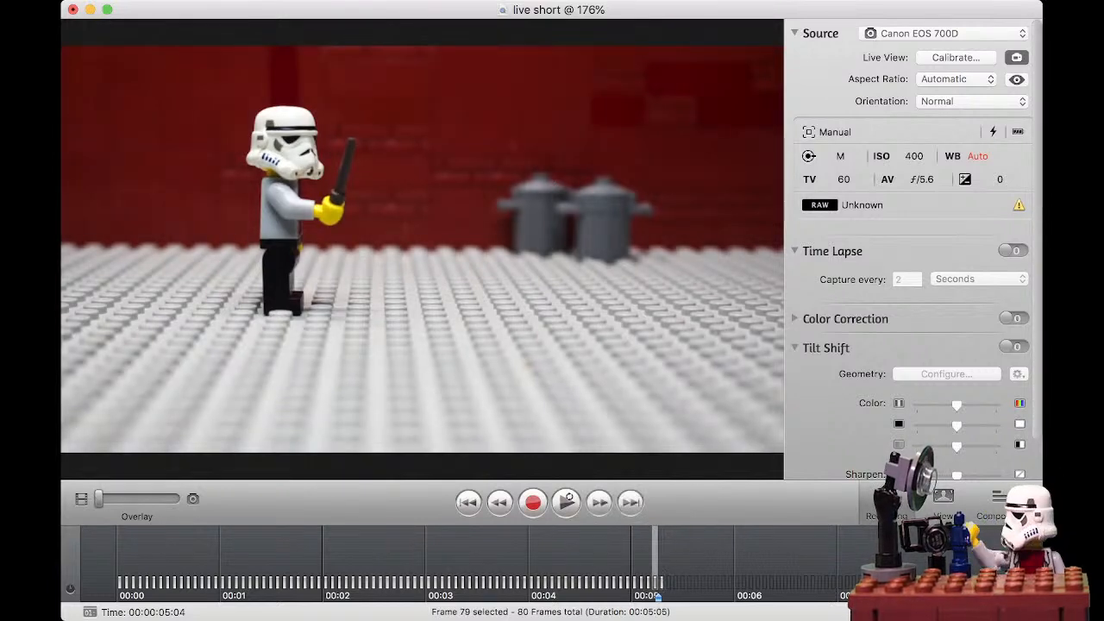
key(Right)
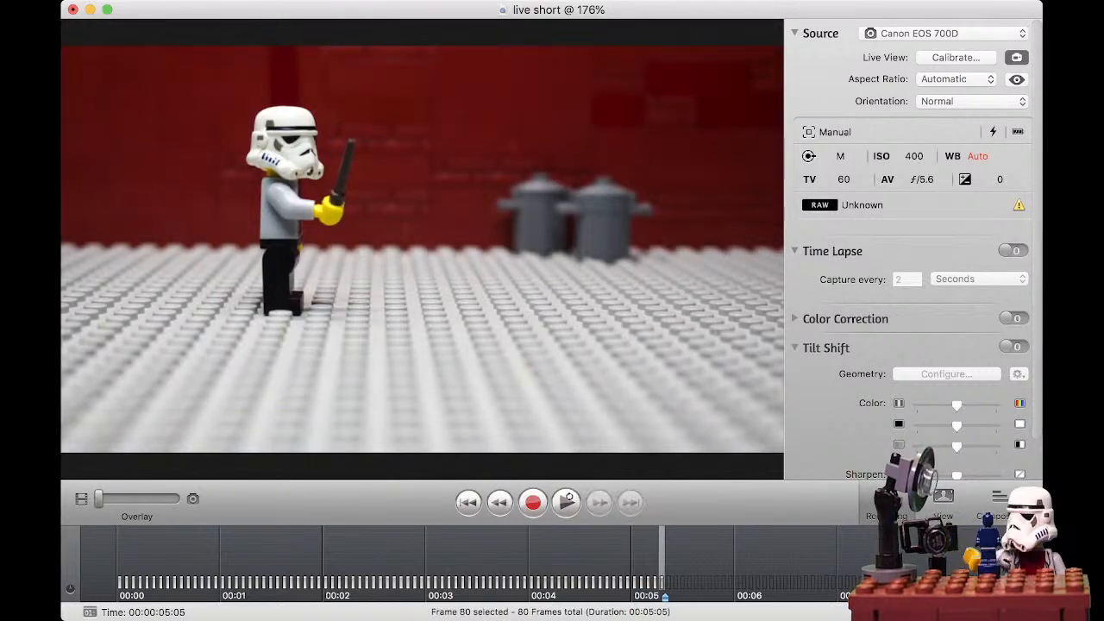
key(Right)
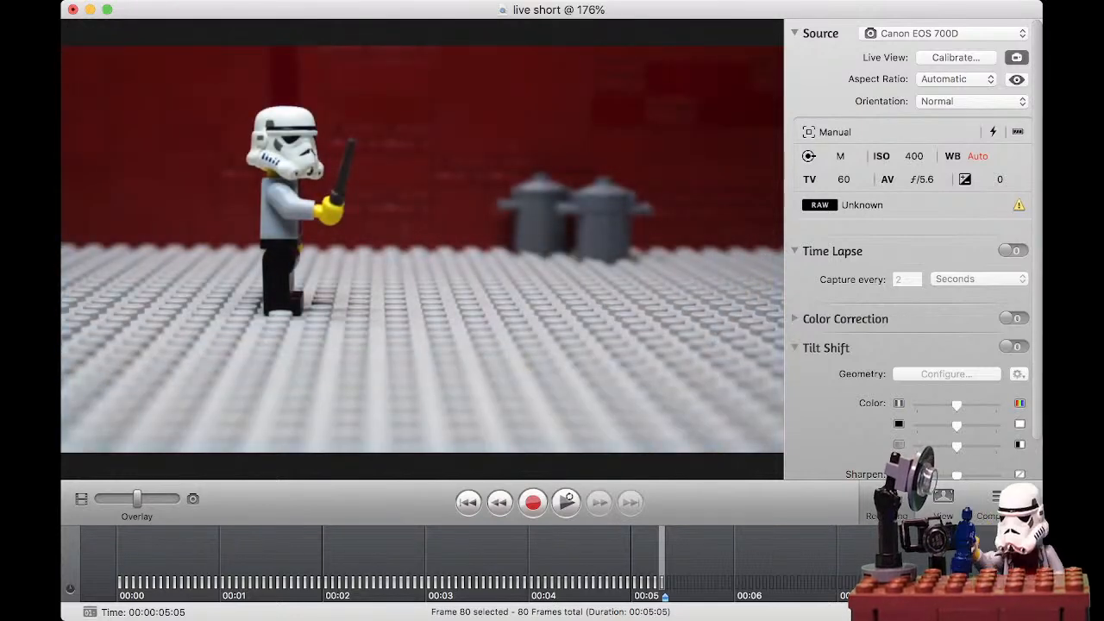
key(Return)
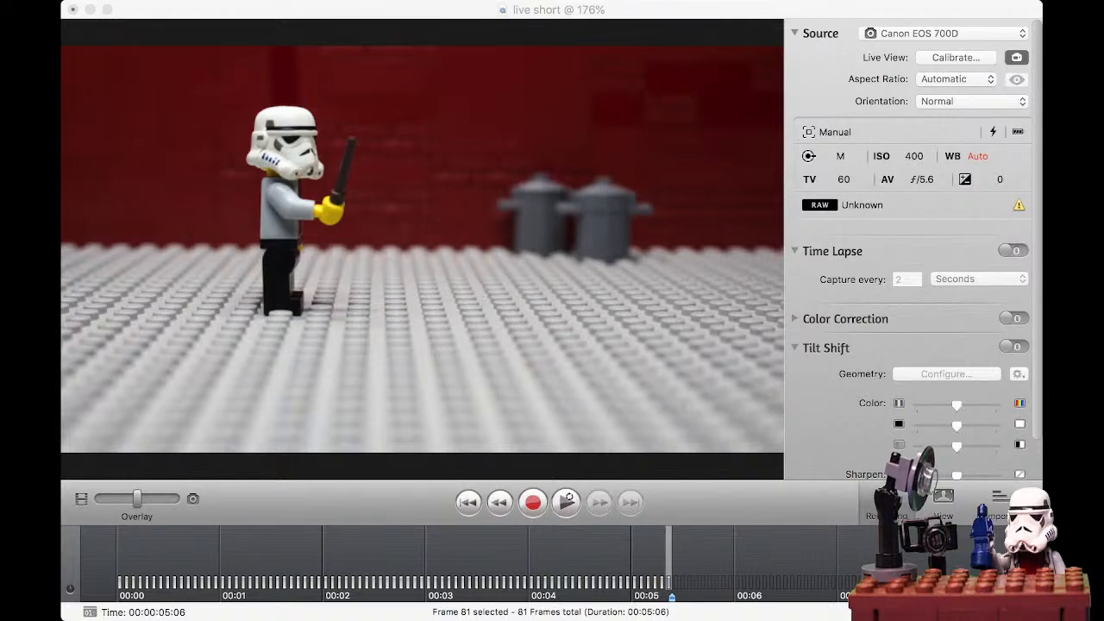
Capture frames 82 to 86 of the standing minifigure gradually moving its gun, keeping the overlay halfway.
key(super+Tab)
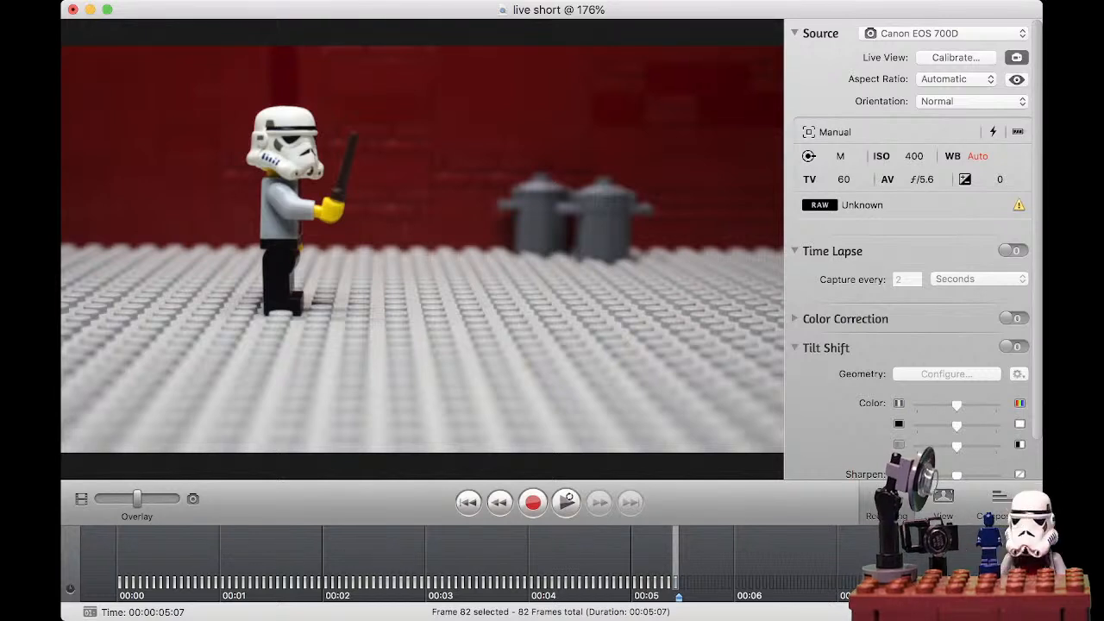
key(Return)
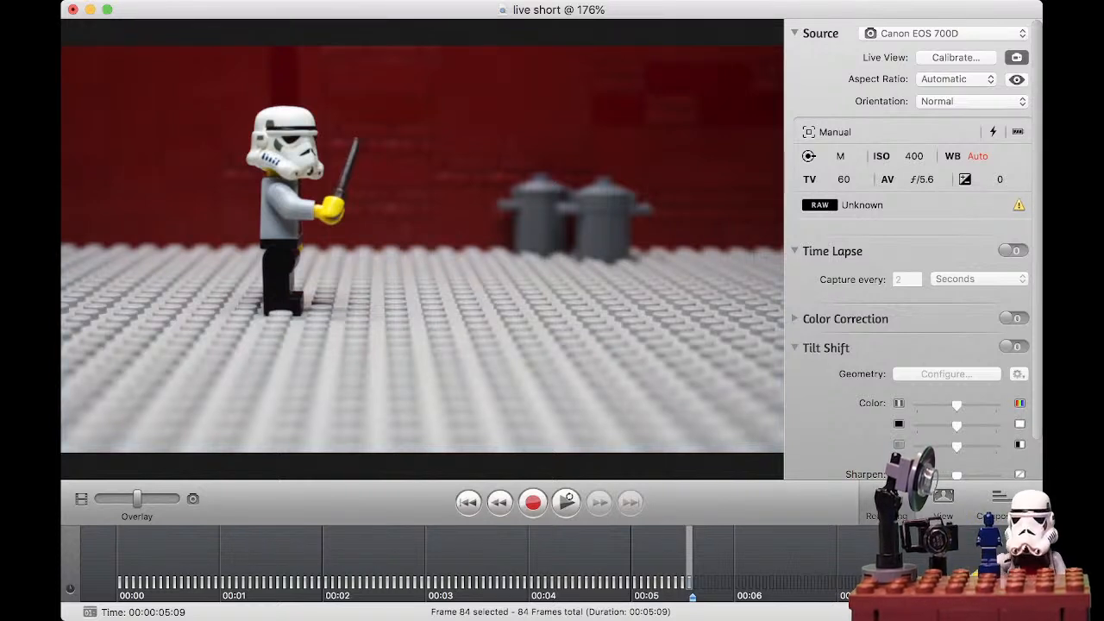
key(Return)
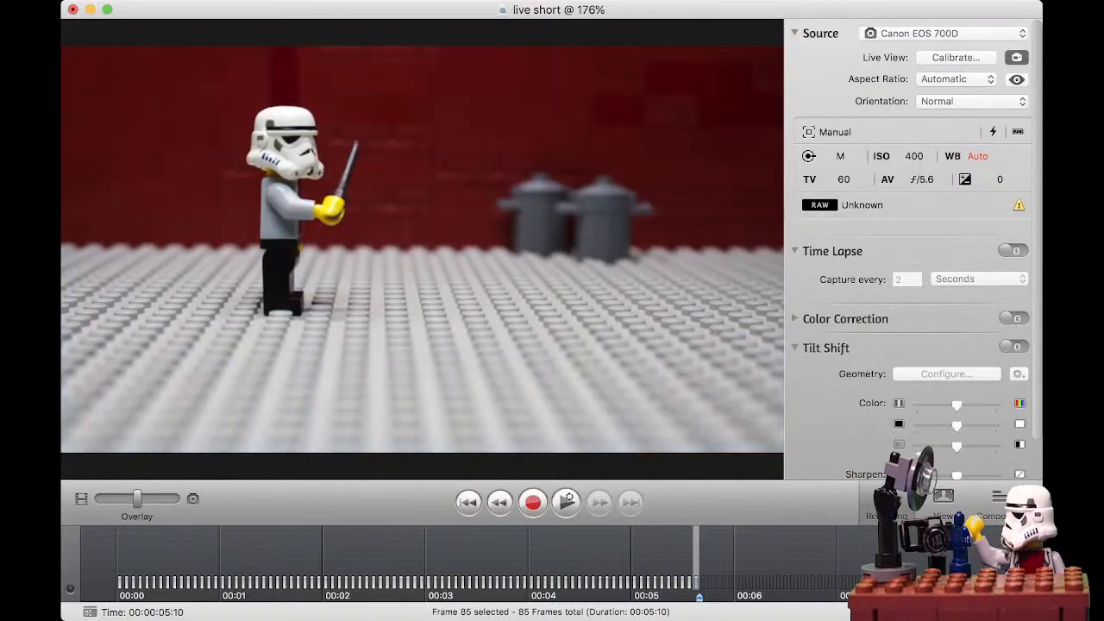
key(space)
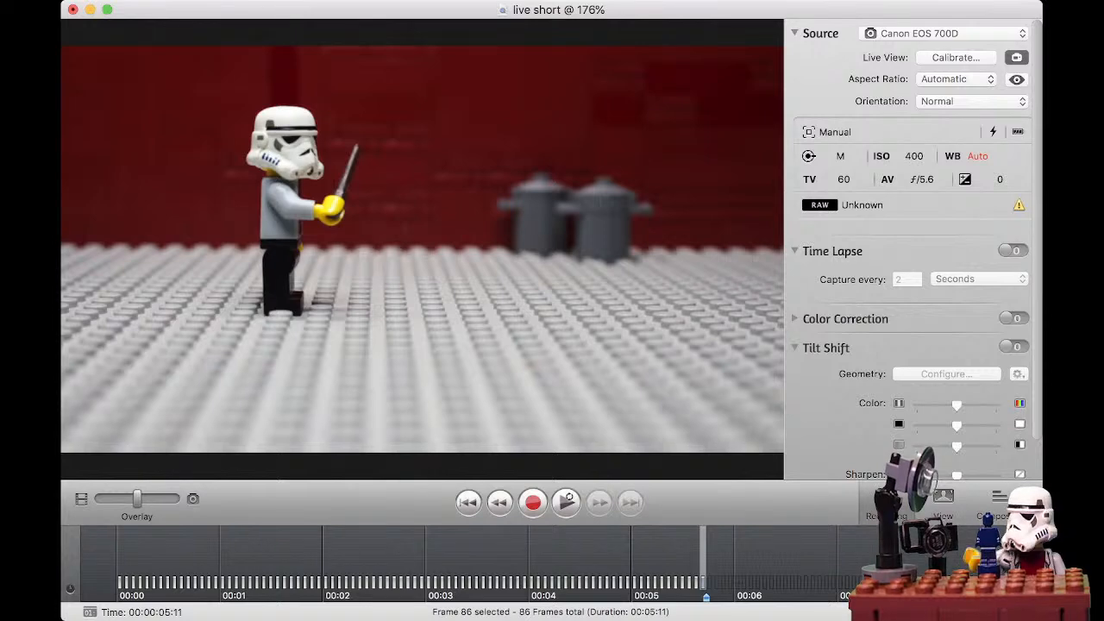
Capture frames 87 to 90 of the minifigure lowering the gun slightly, ending the movement at six seconds.
mouse_move(137, 499)
mouse_down()
mouse_move(99, 498)
mouse_move(176, 498)
mouse_move(137, 498)
mouse_up()
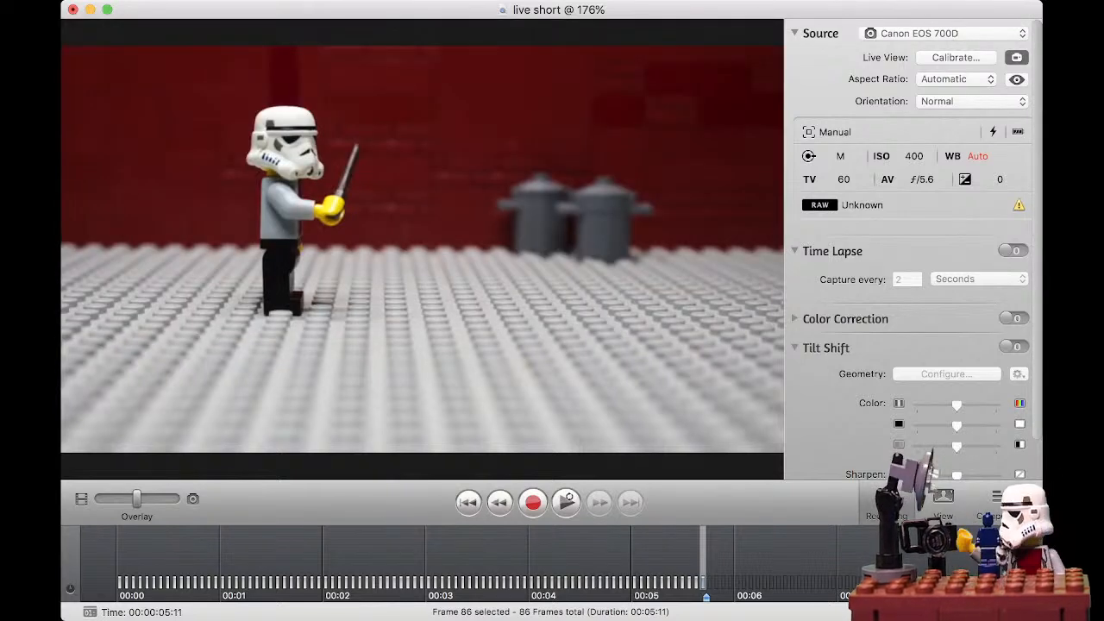
key(Return)
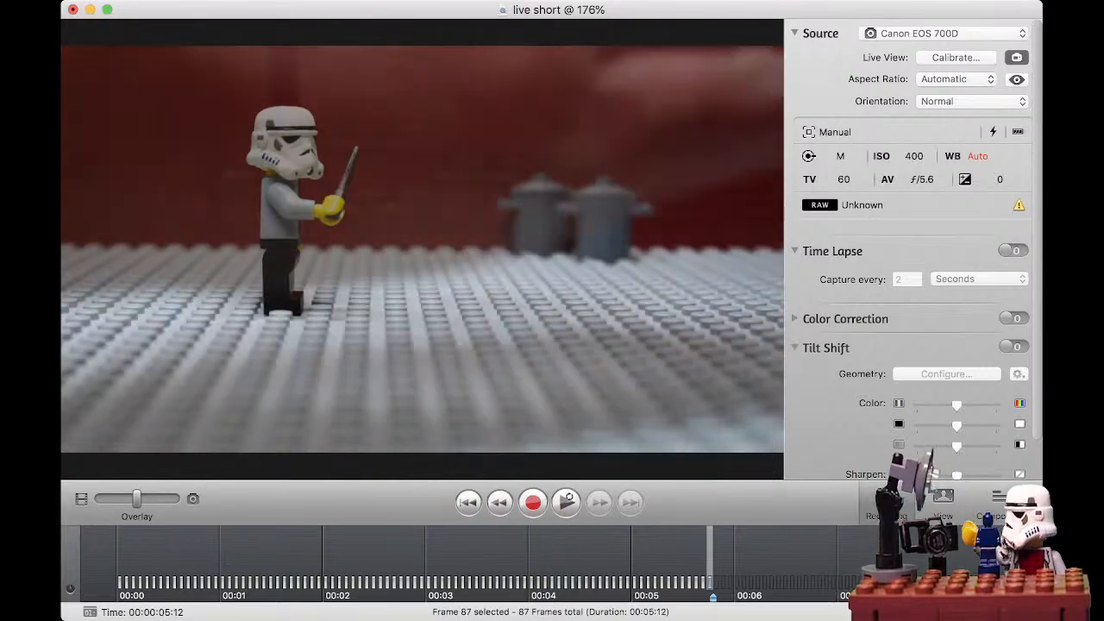
key(Return)
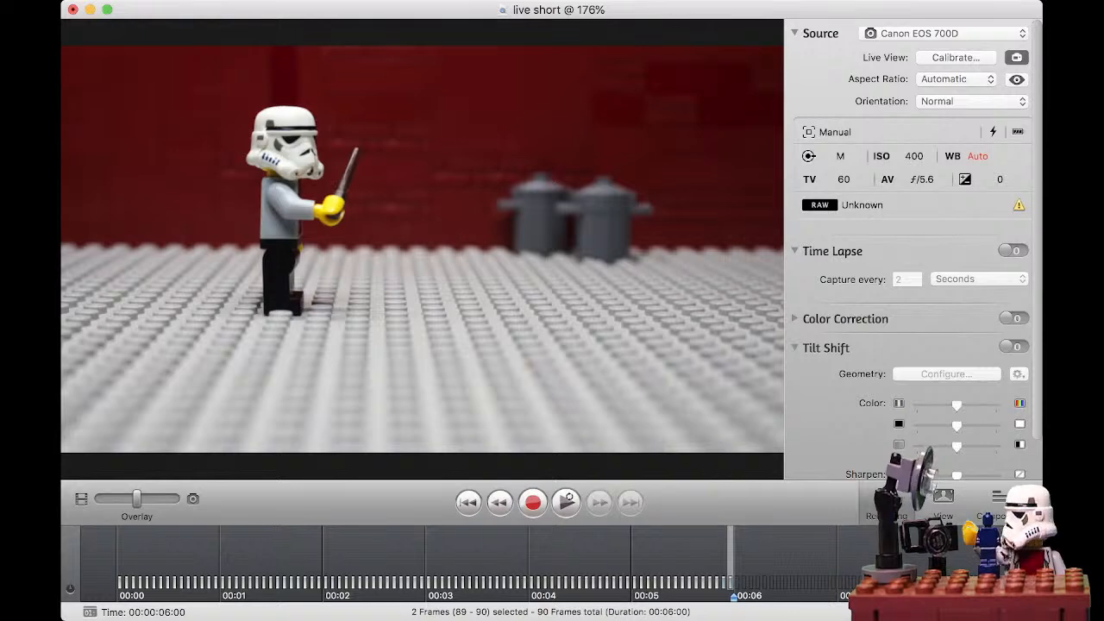
Play back the animation to review the motion, and return to the live frame after frame 90.
click(566, 502)
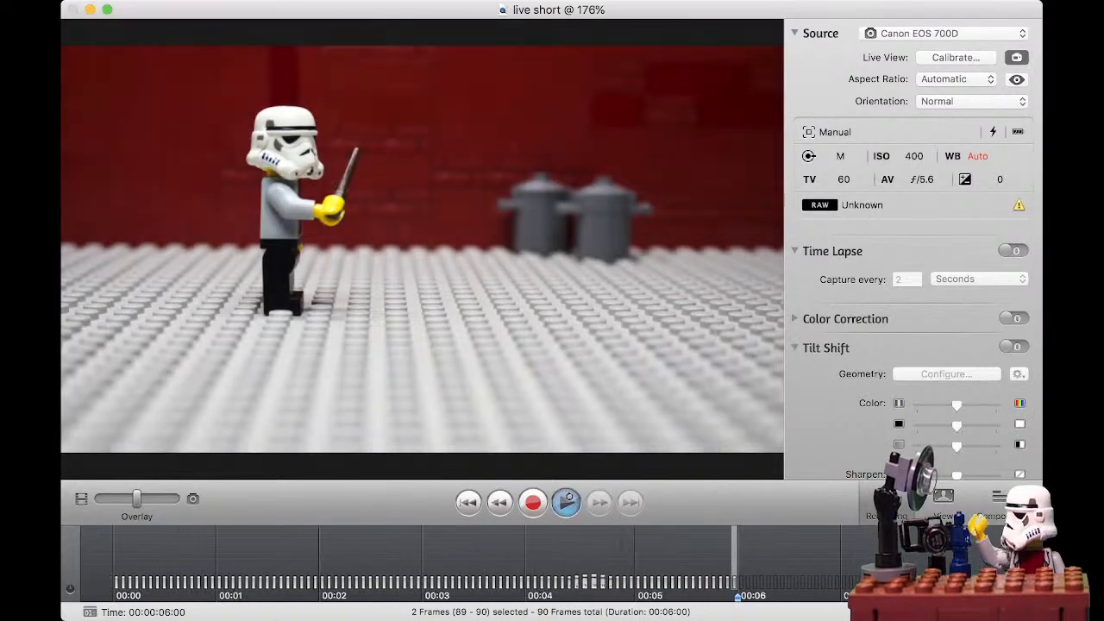
click(566, 502)
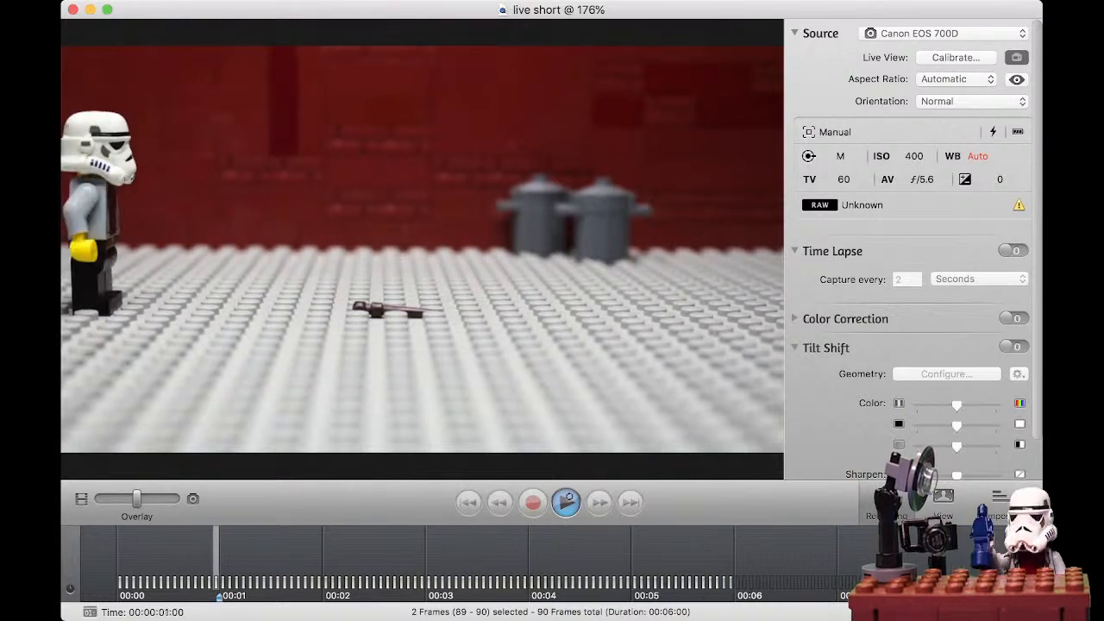
key(space)
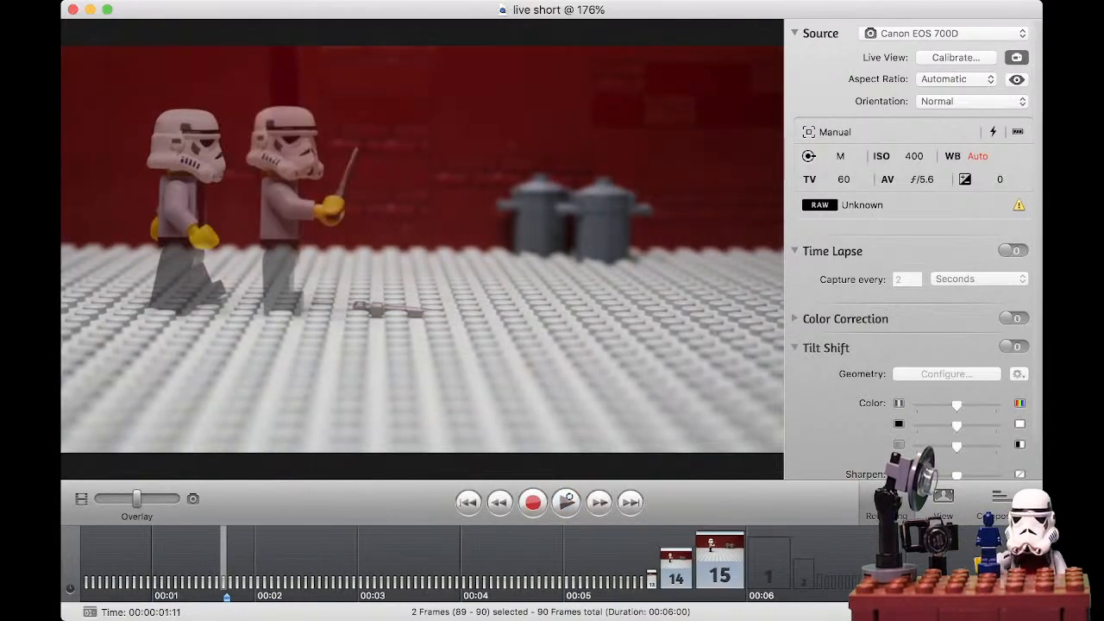
click(727, 565)
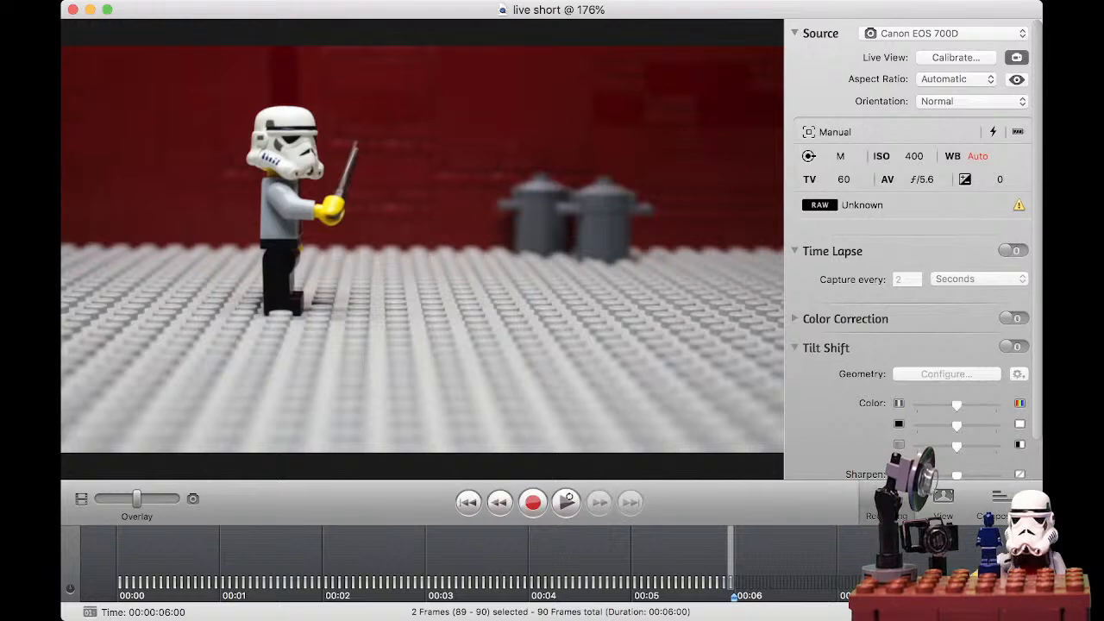
Capture frames 91 and 92 of the minifigure shifting its head and gun, with the overlay slightly toward the captured frame.
key(Return)
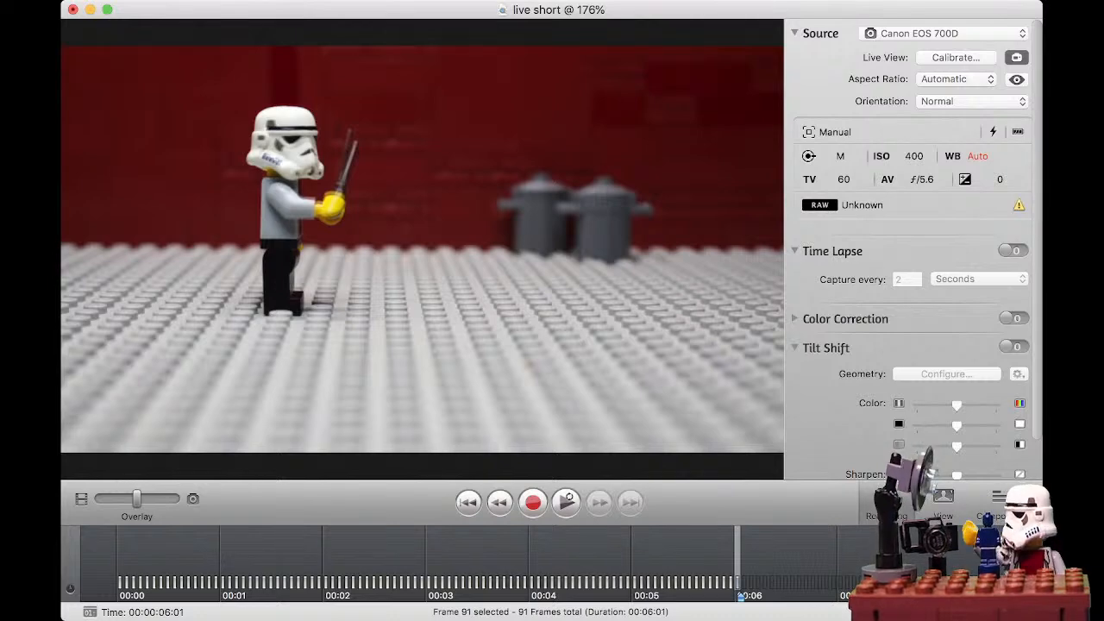
mouse_move(137, 498)
mouse_down()
mouse_move(100, 499)
mouse_move(176, 498)
mouse_move(100, 498)
mouse_move(132, 498)
mouse_up()
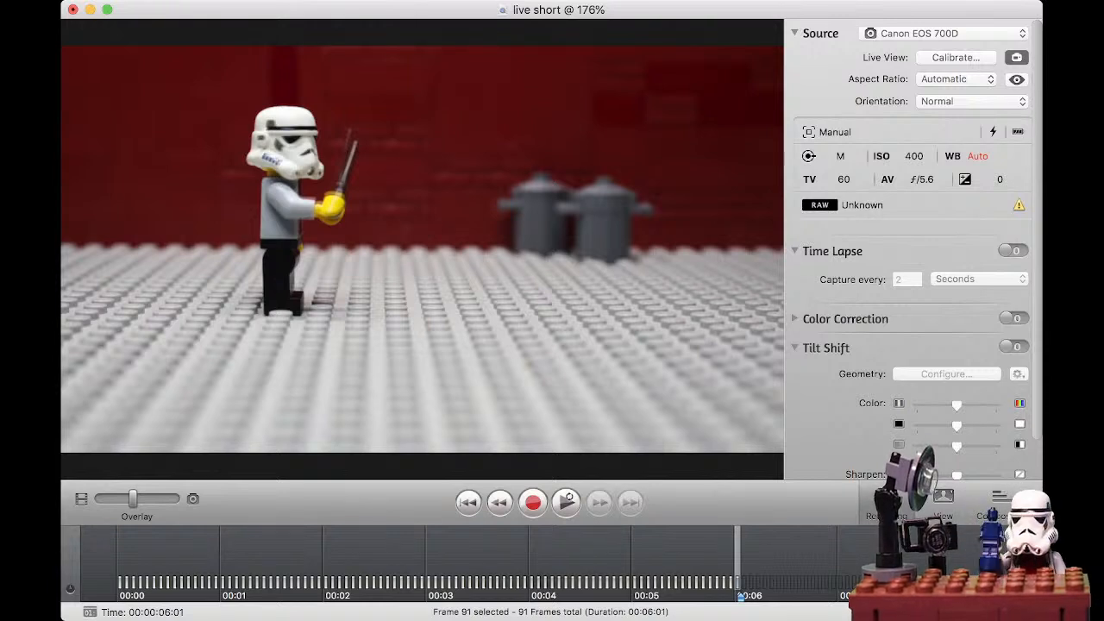
key(Return)
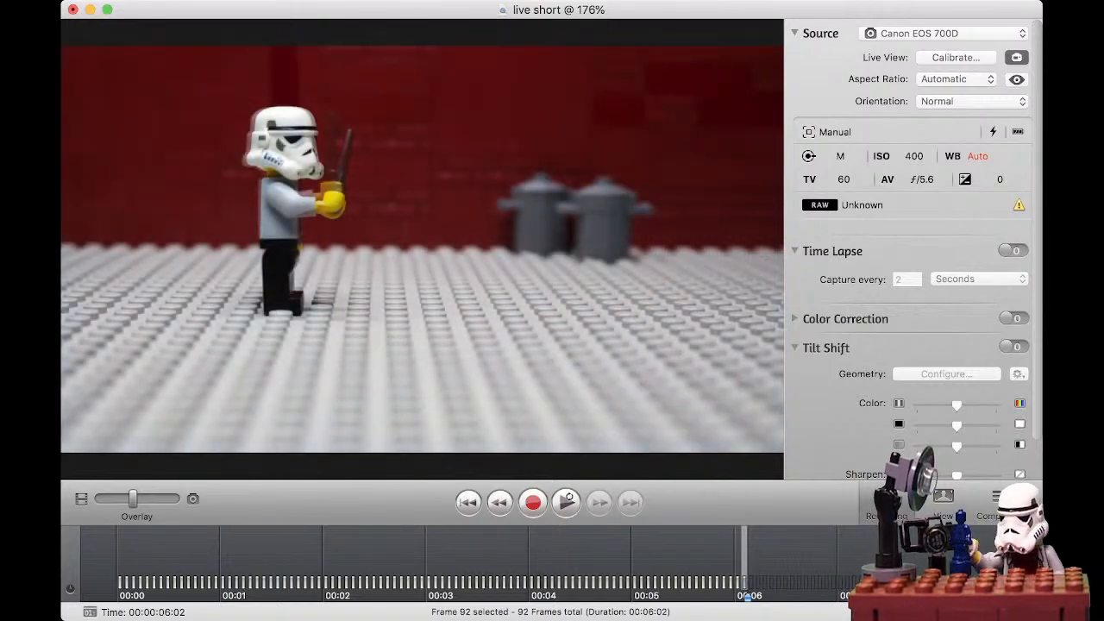
Capture frames 93 to 96 of the minifigure raising the gun toward its head and leaning backward, checking each pose with the overlay.
click(566, 501)
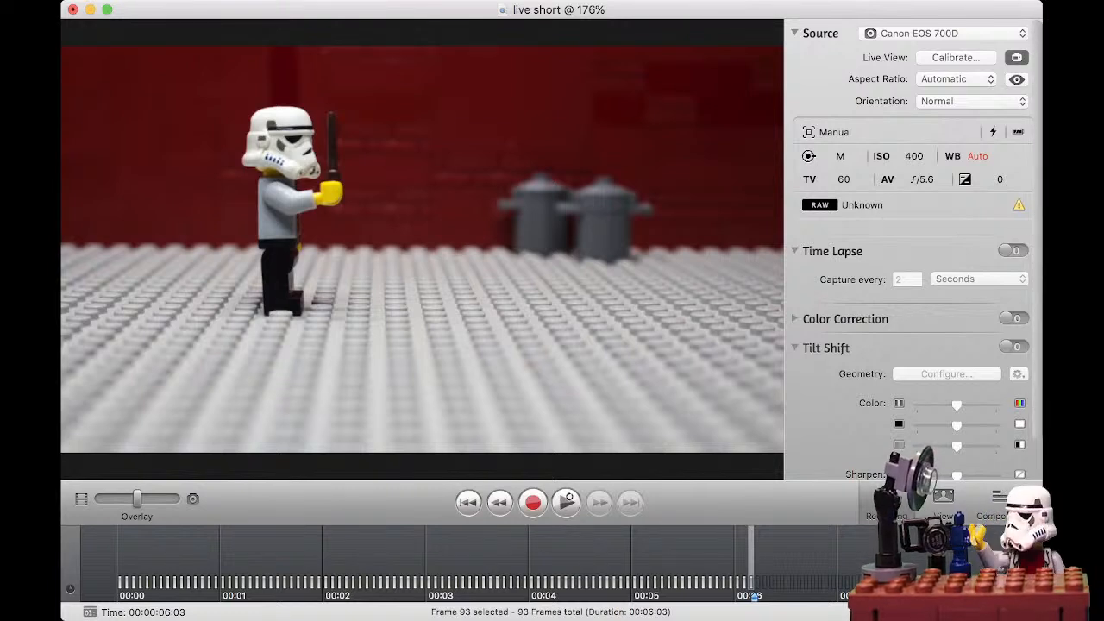
key(super+Tab)
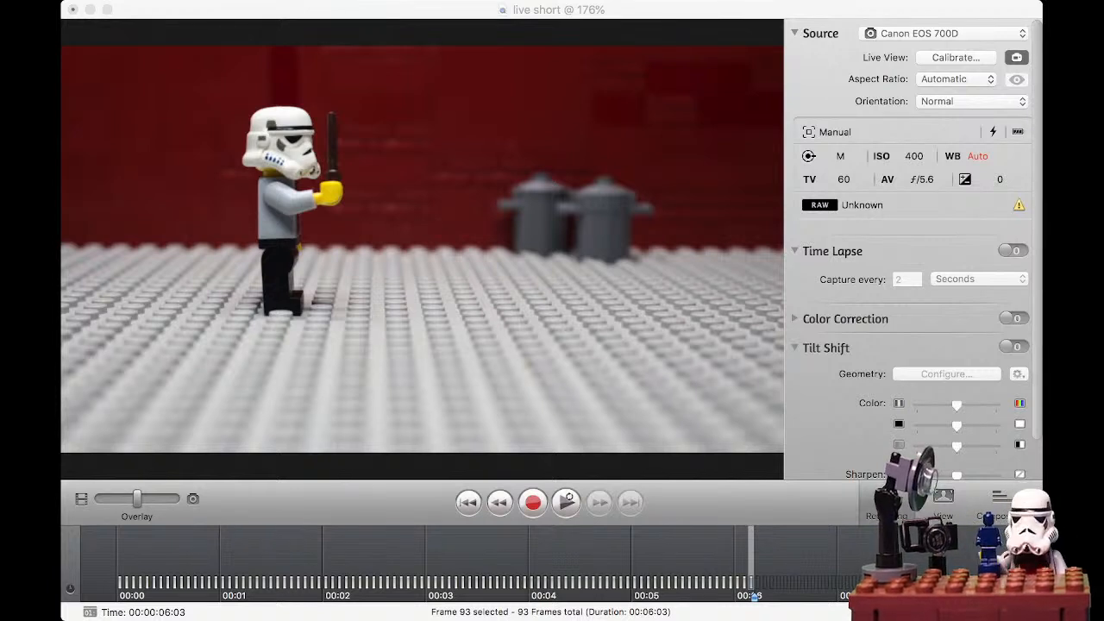
key(super+Tab)
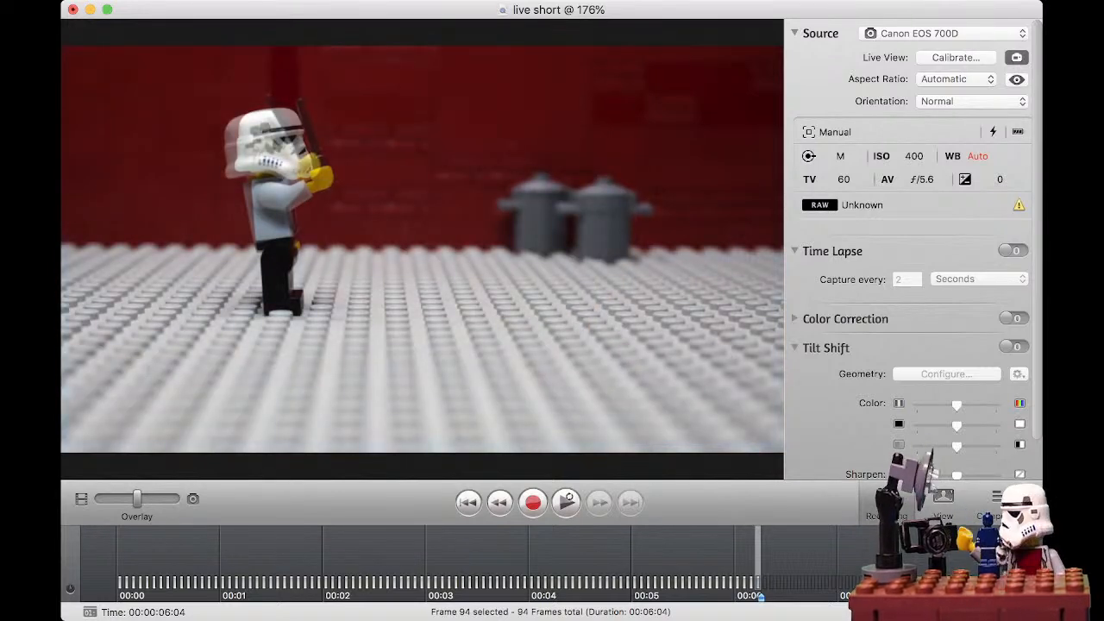
drag(137, 499, 176, 499)
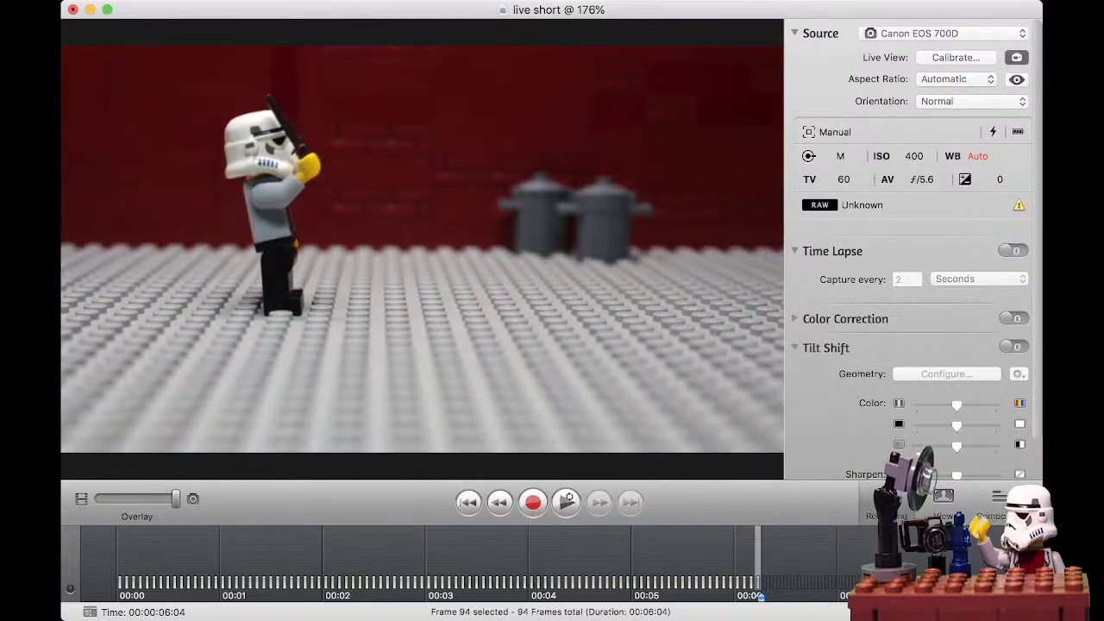
click(533, 503)
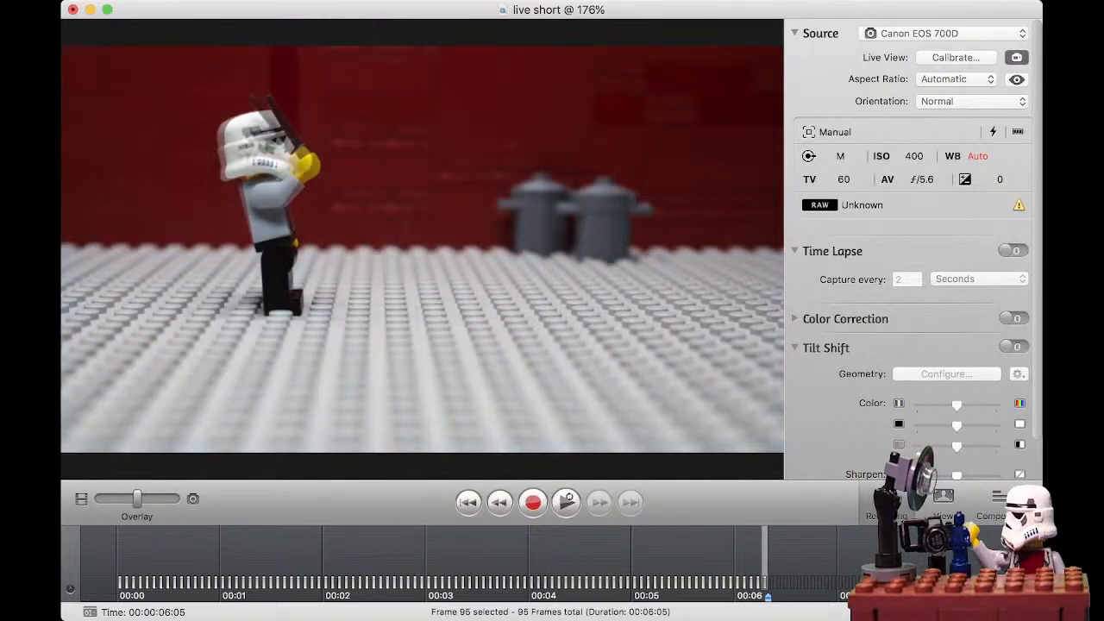
drag(137, 499, 176, 499)
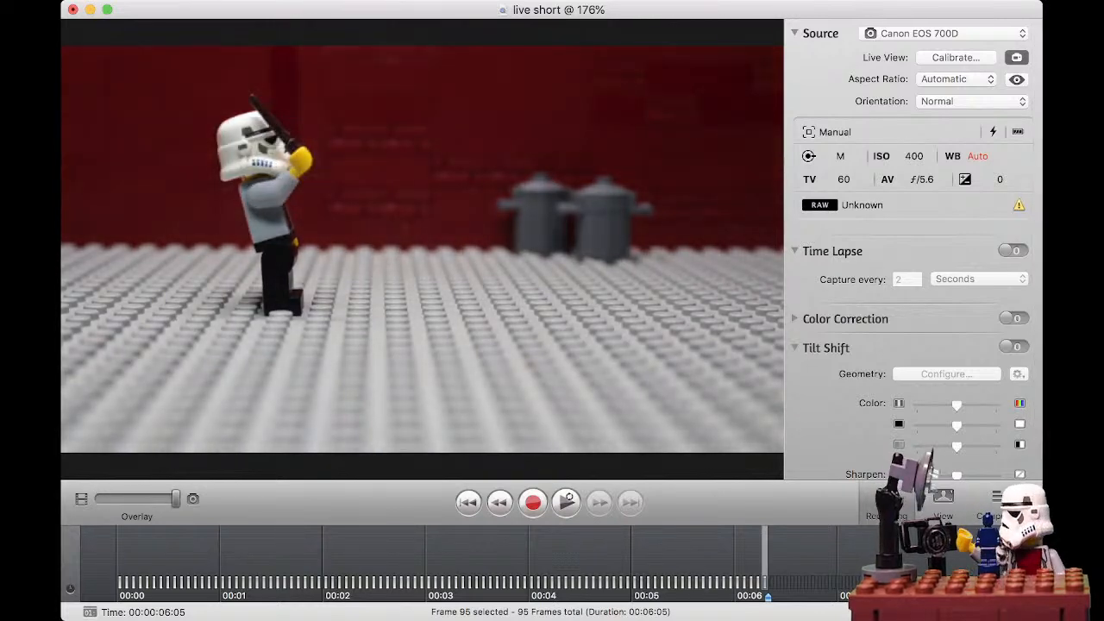
key(Return)
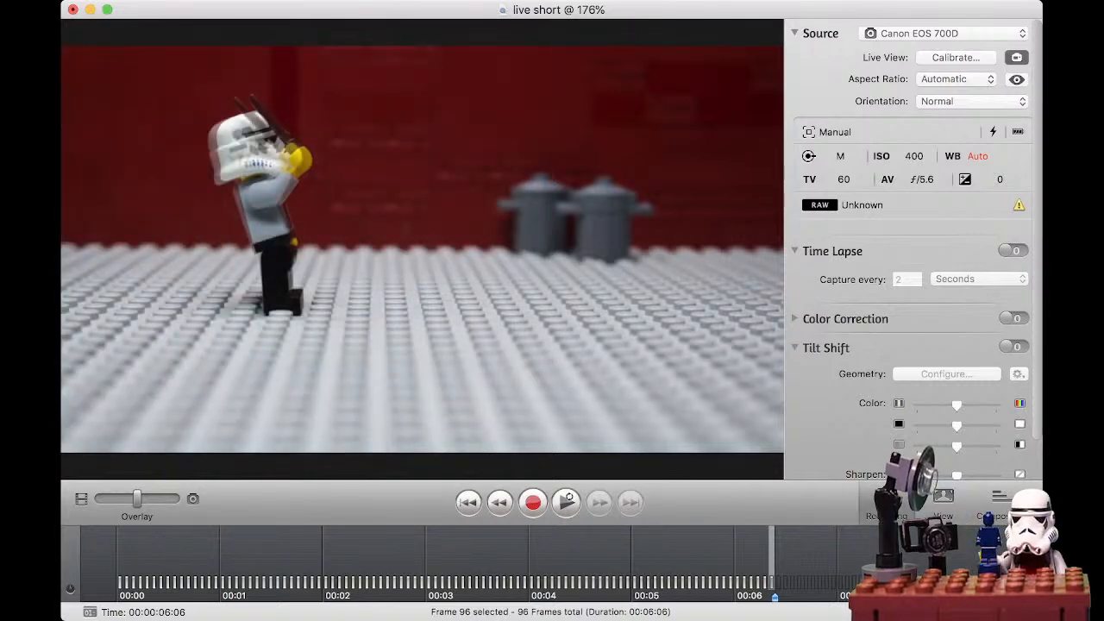
Capture frames 97 and 98 easing the minifigure's backward lean to a stop, and hold the pose for frames 99 to 102.
key(Return)
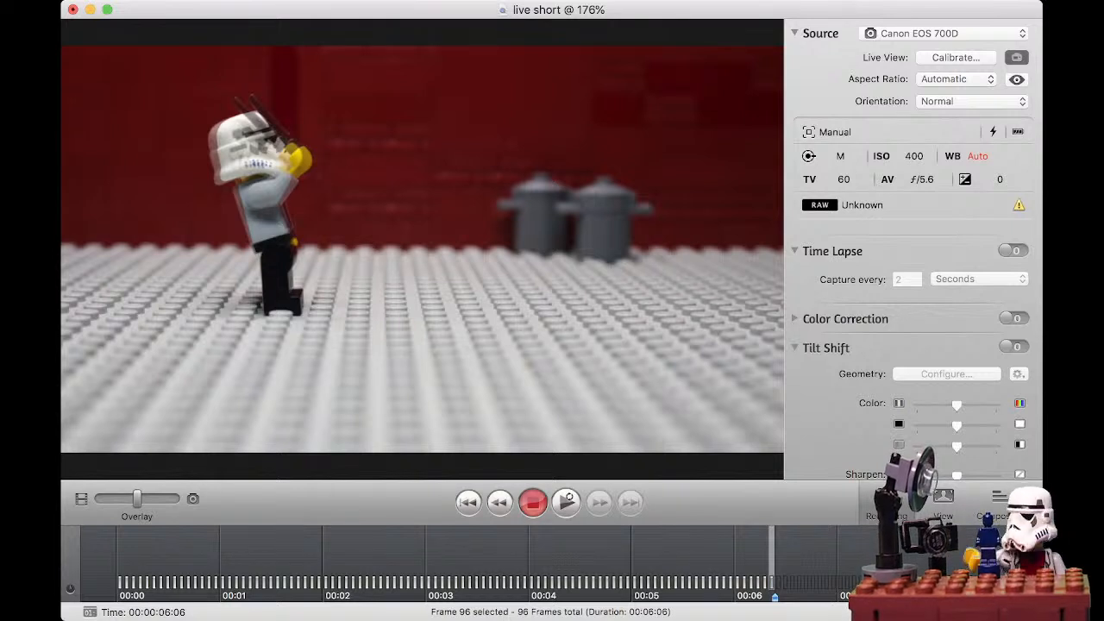
key(space)
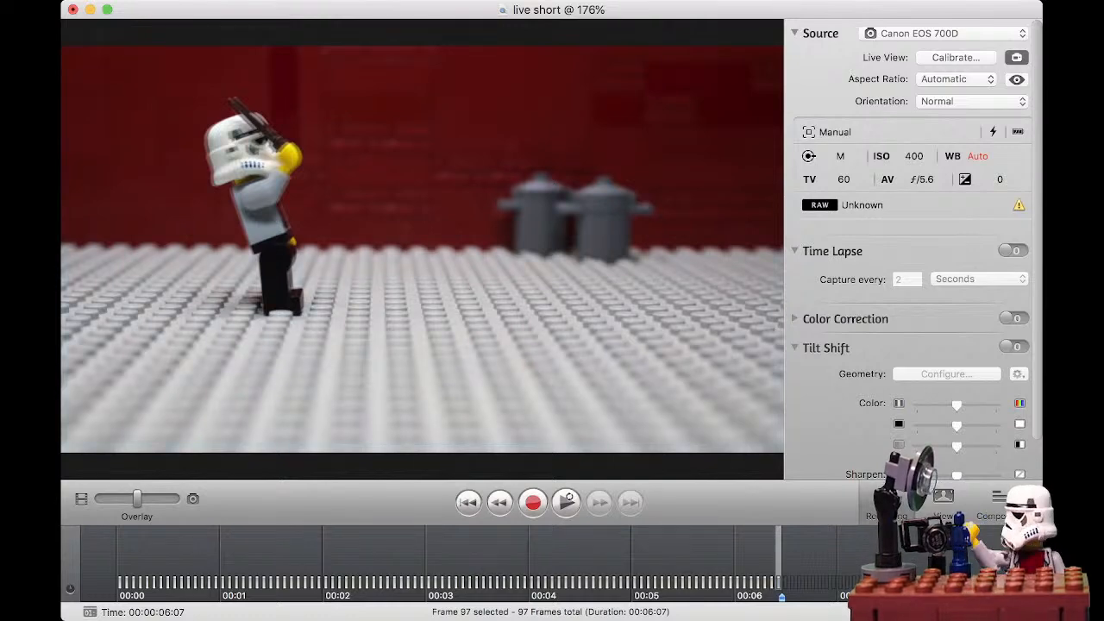
key(1)
key(2)
key(3)
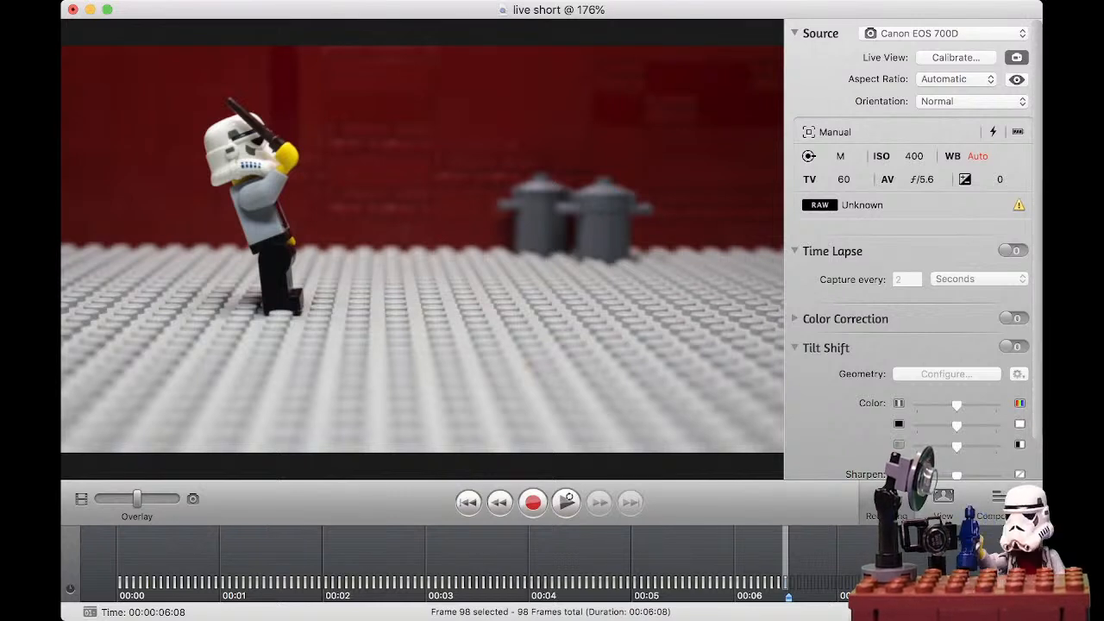
key(space)
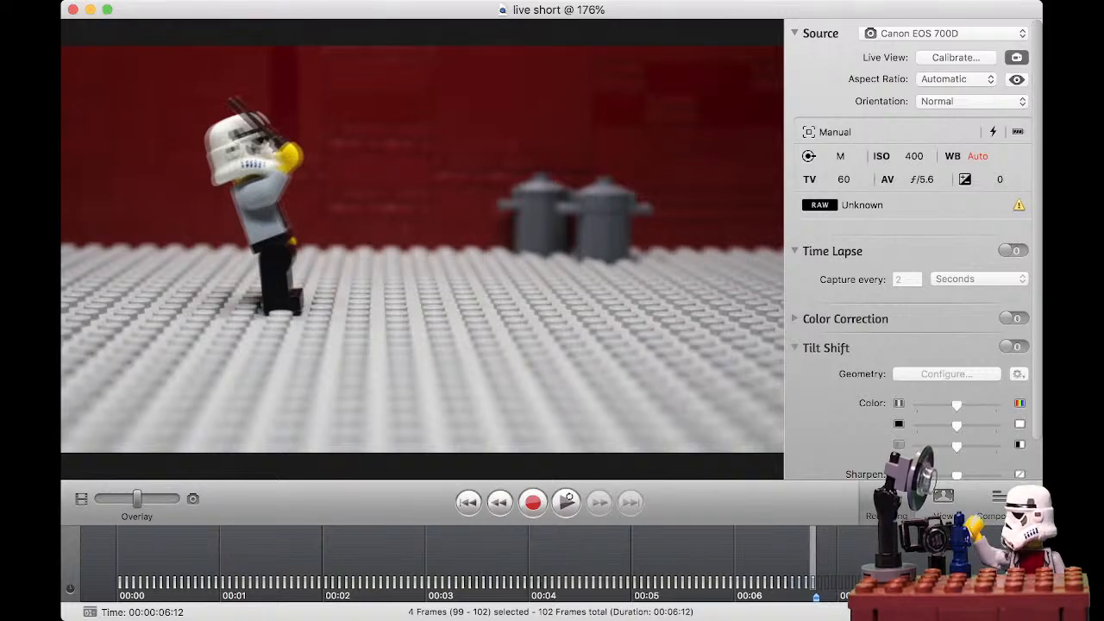
Capture frames 103 to 105 of the minifigure swinging forward out of its lean, checking each pose against the previous frame with the overlay.
drag(137, 500, 176, 500)
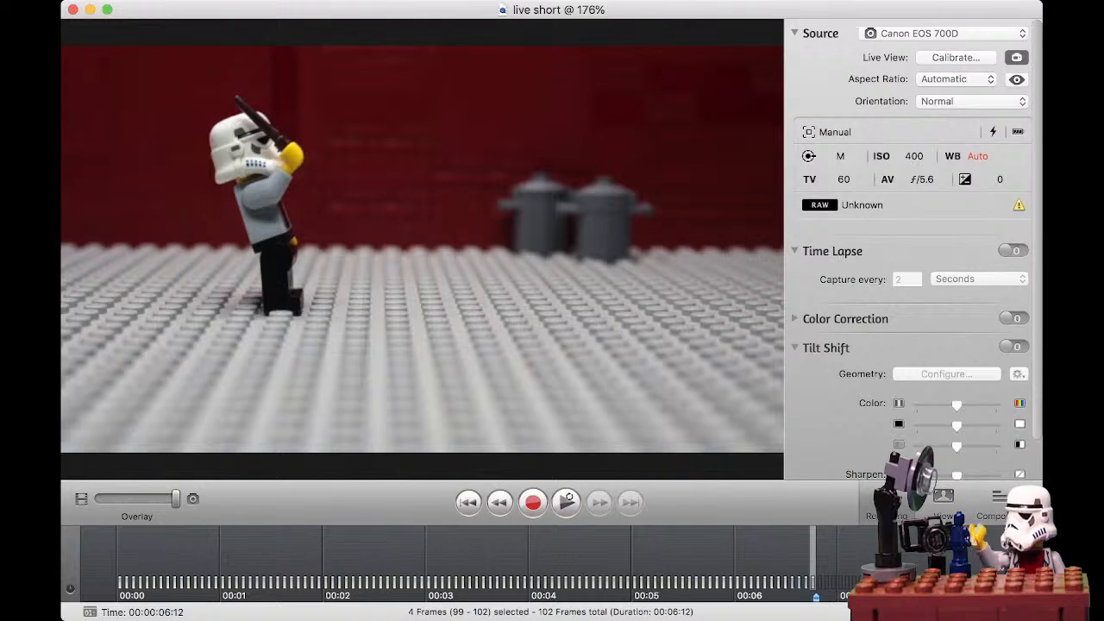
key(Return)
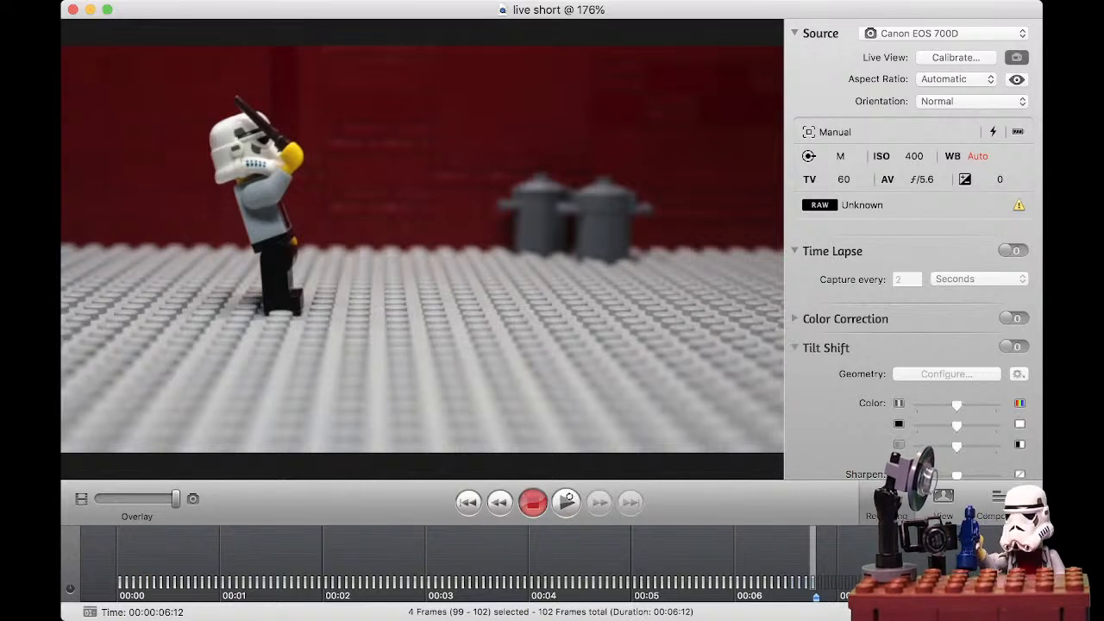
key(space)
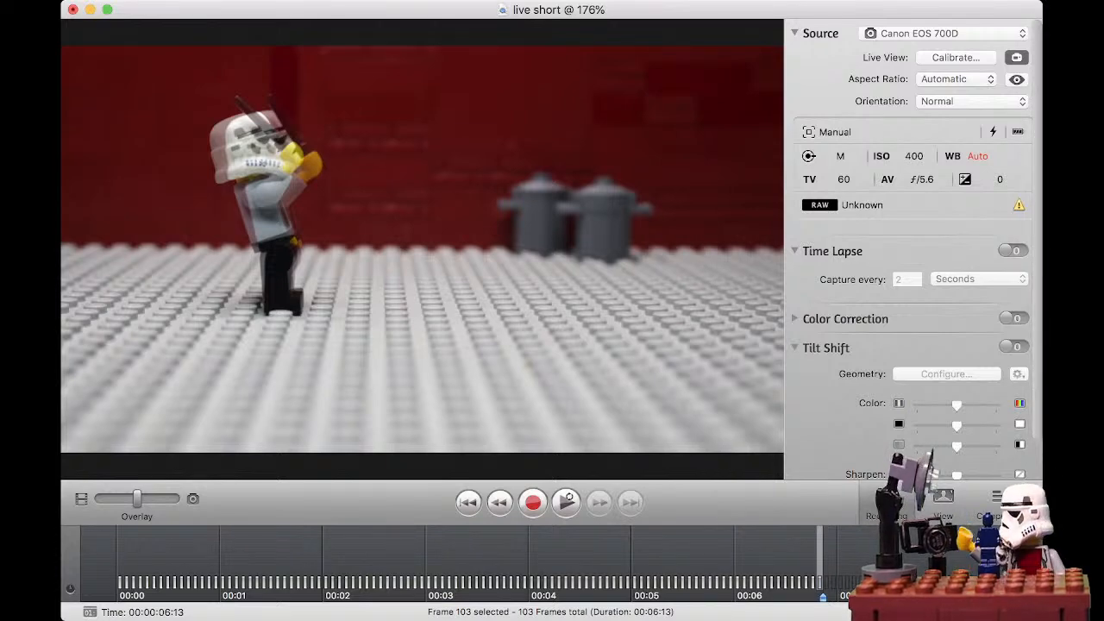
drag(137, 499, 175, 498)
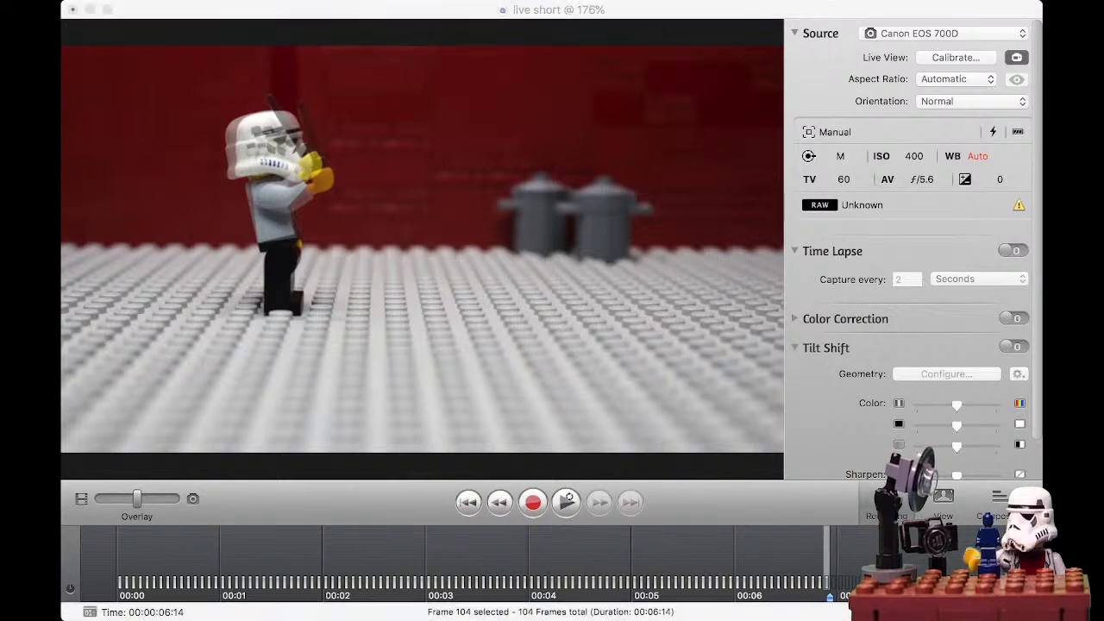
click(137, 499)
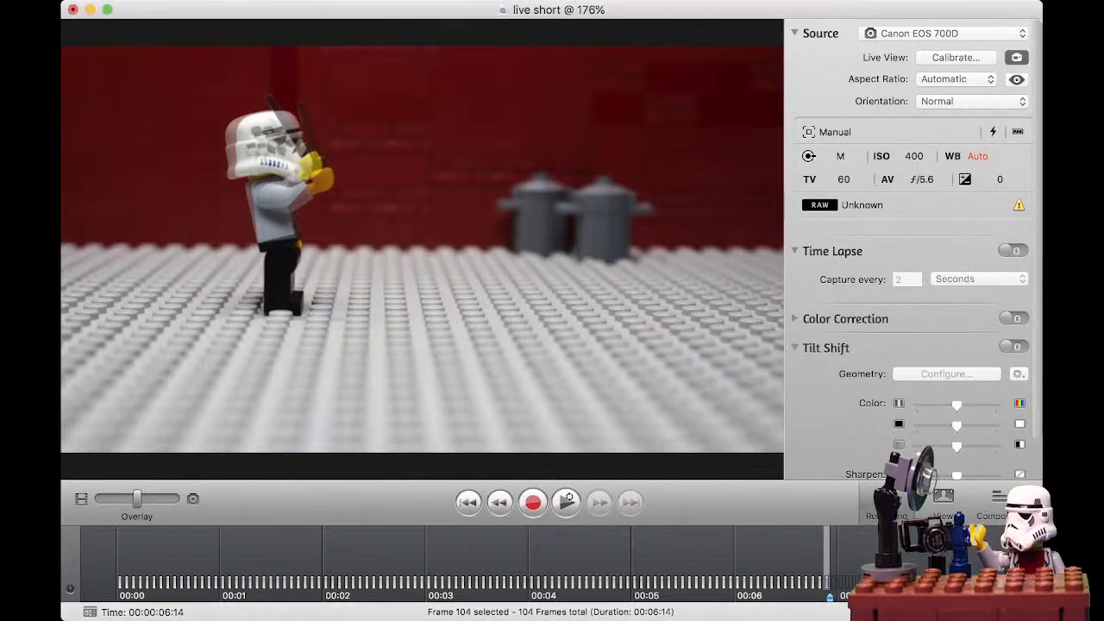
drag(136, 498, 175, 498)
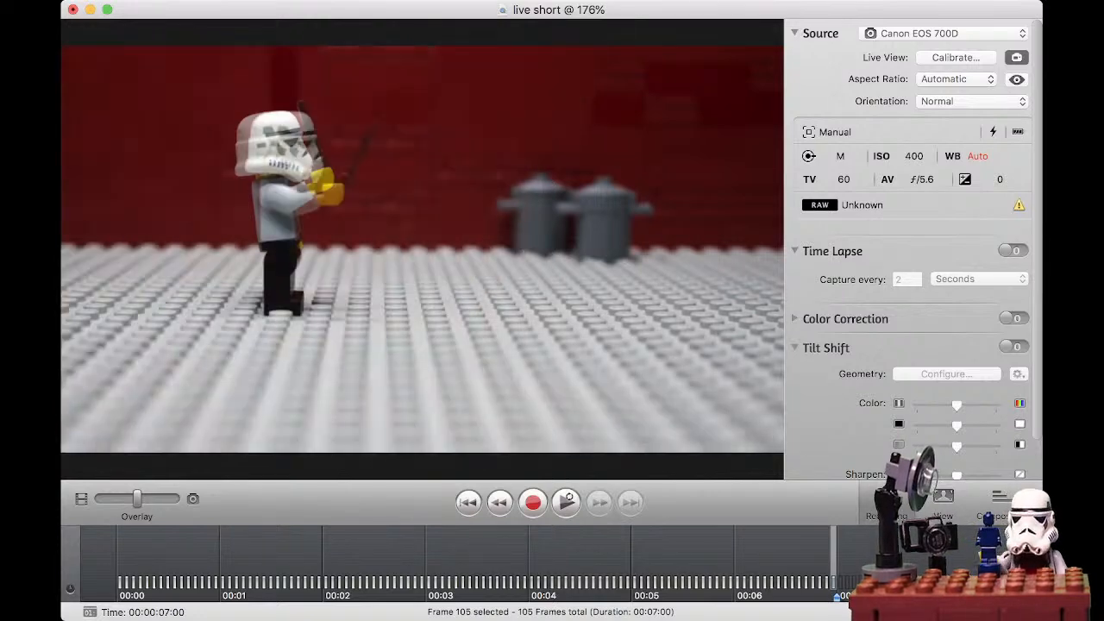
Capture frames 106 to 108 of the minifigure bringing the gun down to point forward.
key(Return)
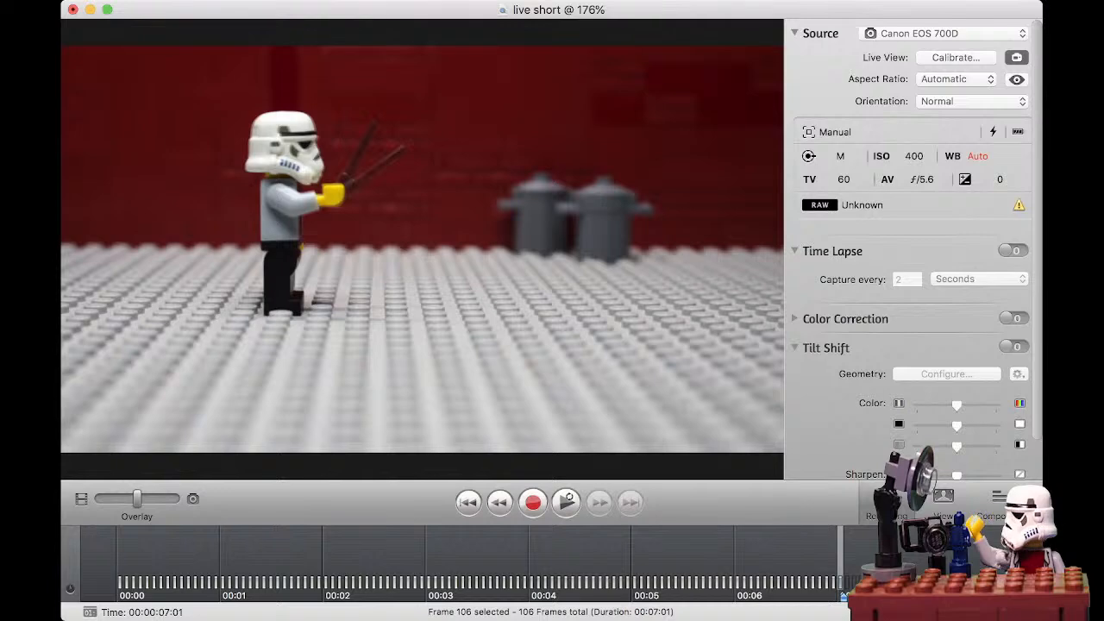
drag(137, 498, 176, 499)
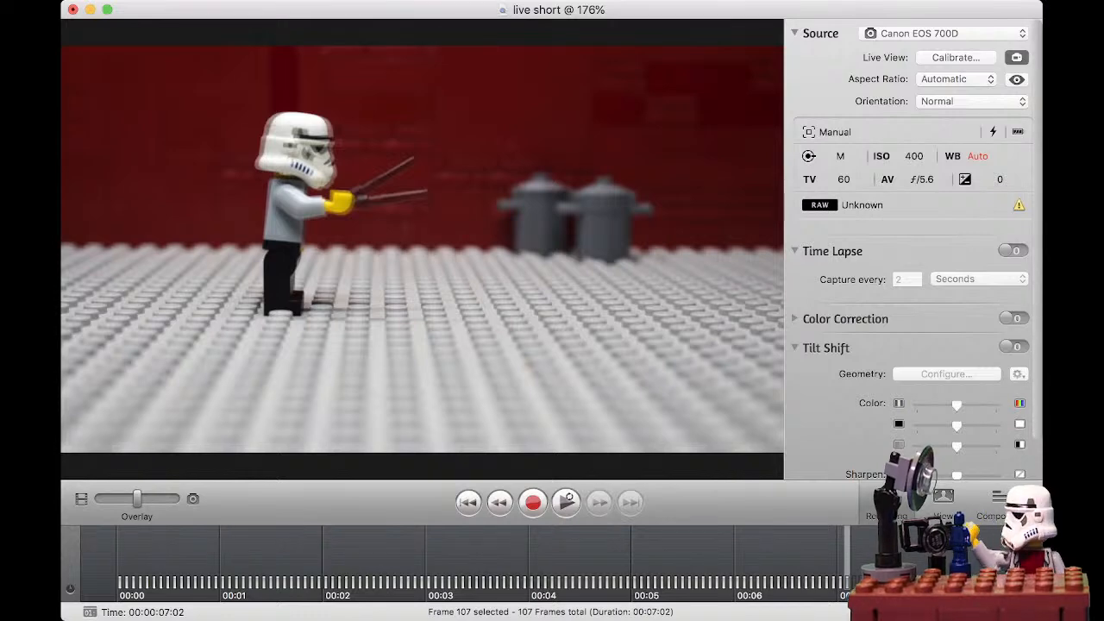
mouse_move(137, 498)
mouse_down()
mouse_move(99, 498)
mouse_move(176, 499)
mouse_move(98, 498)
mouse_move(156, 498)
mouse_up()
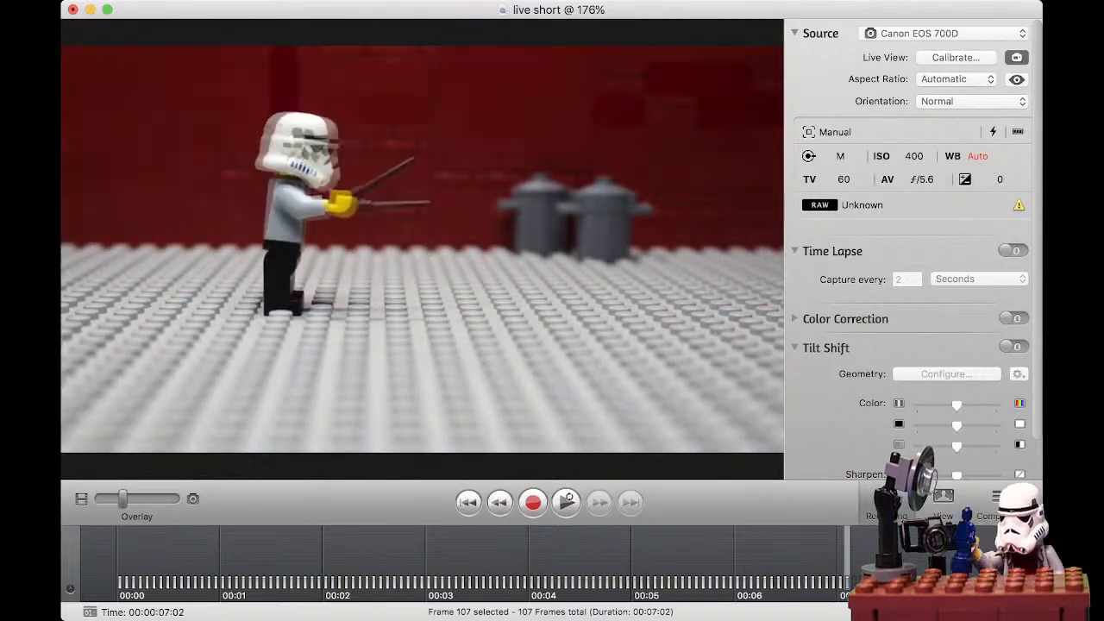
drag(156, 499, 175, 498)
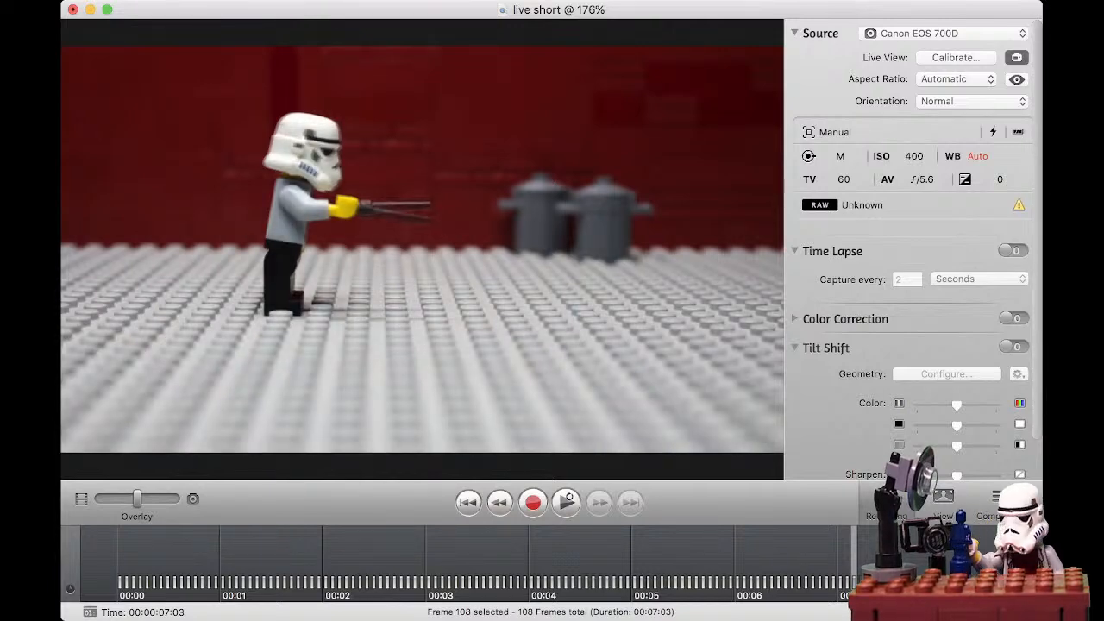
Compare the live pose with the last captured frame, and capture frame 109 with the gun aimed slightly downward.
key(1)
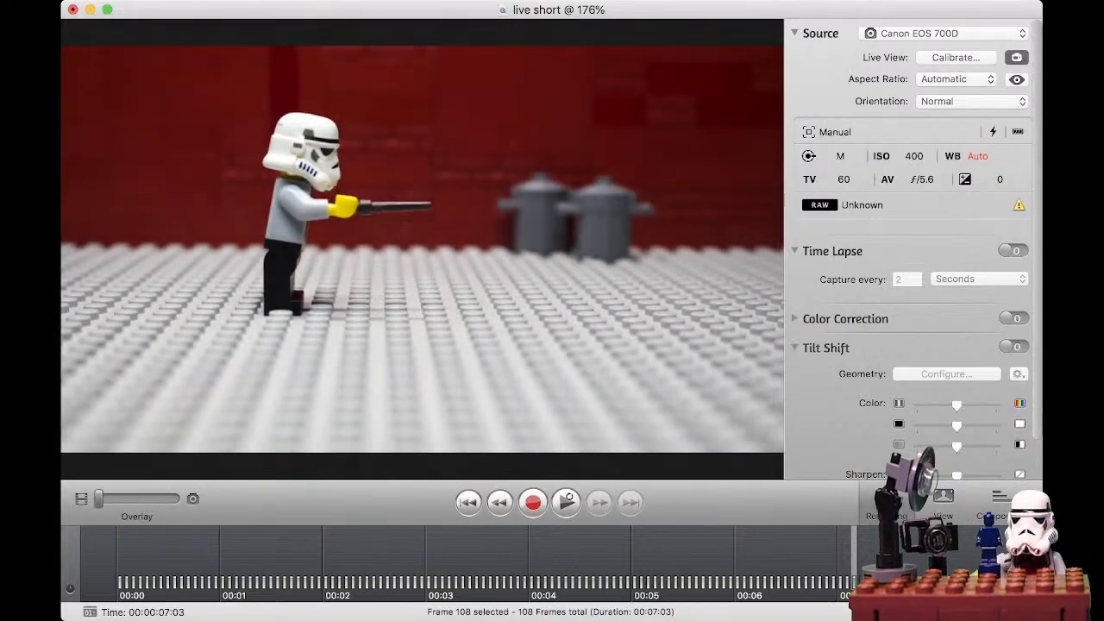
key(2)
key(3)
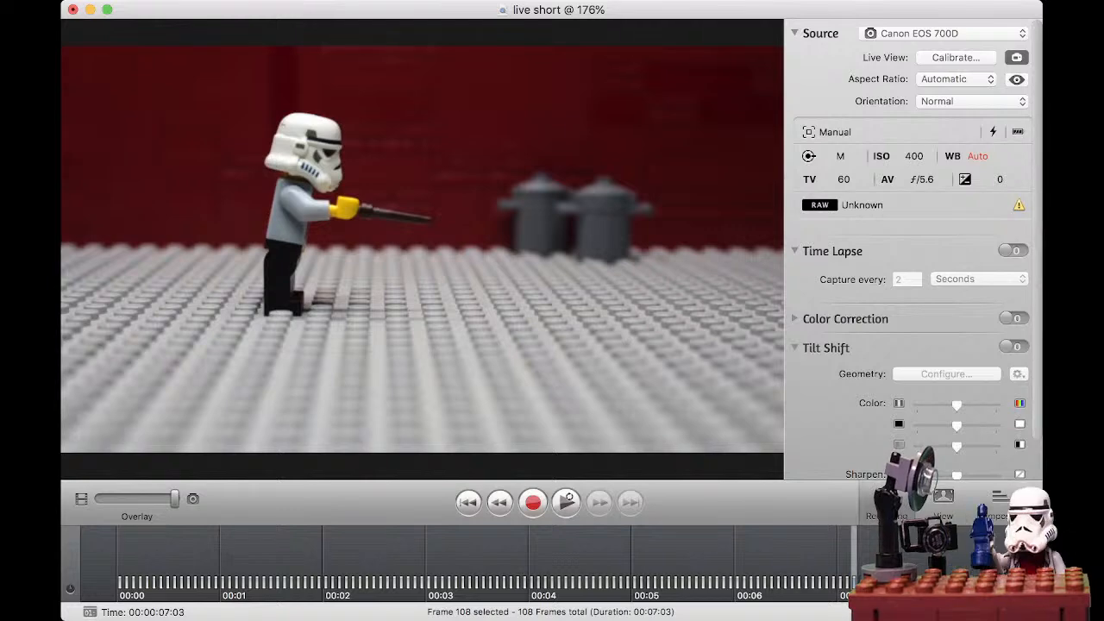
key(2)
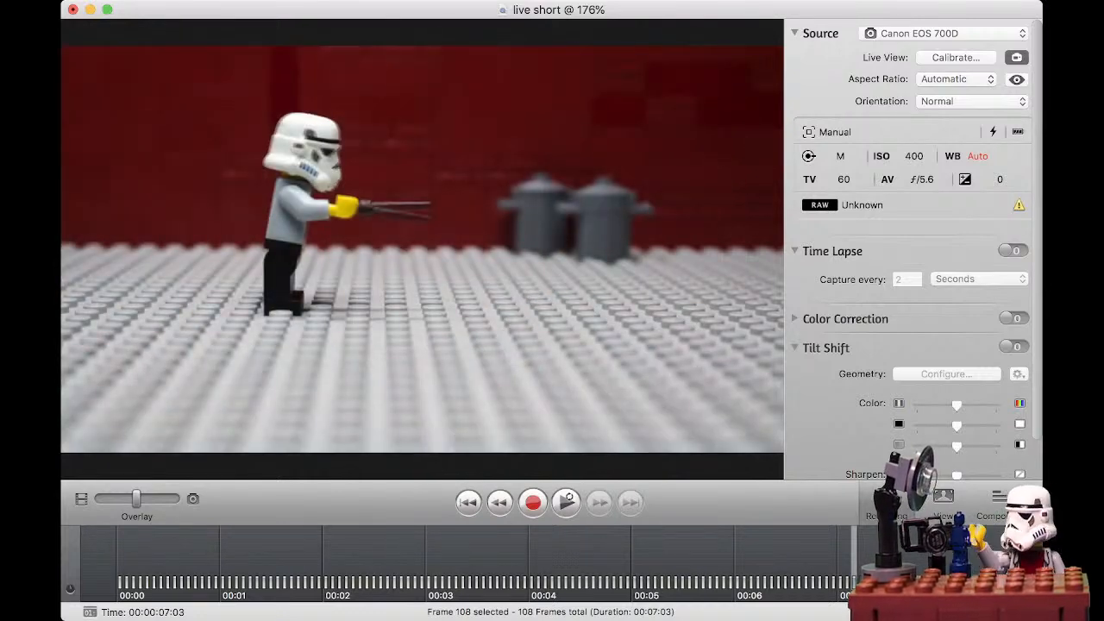
drag(136, 498, 176, 499)
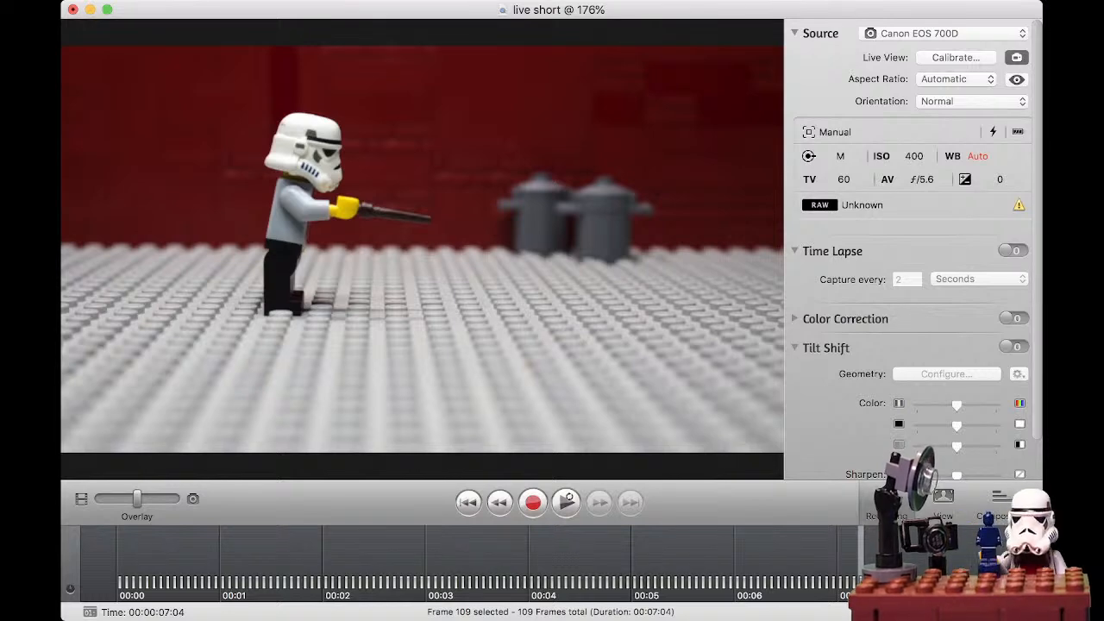
Hold the aiming pose for frames 110 to 117, playing back the animation partway through to check its timing.
key(Return)
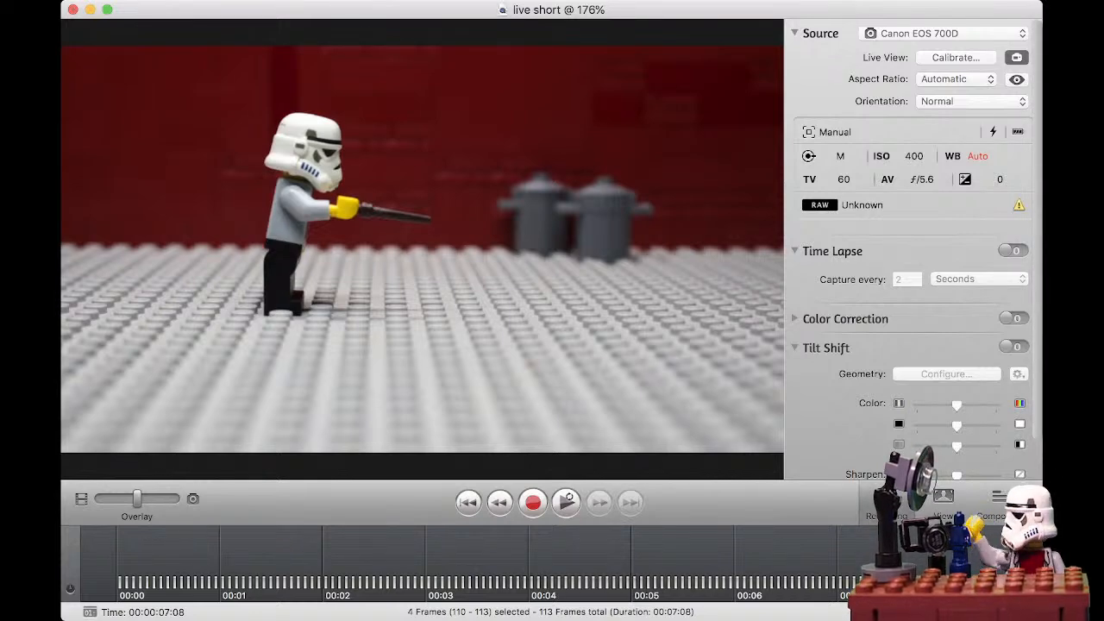
click(567, 501)
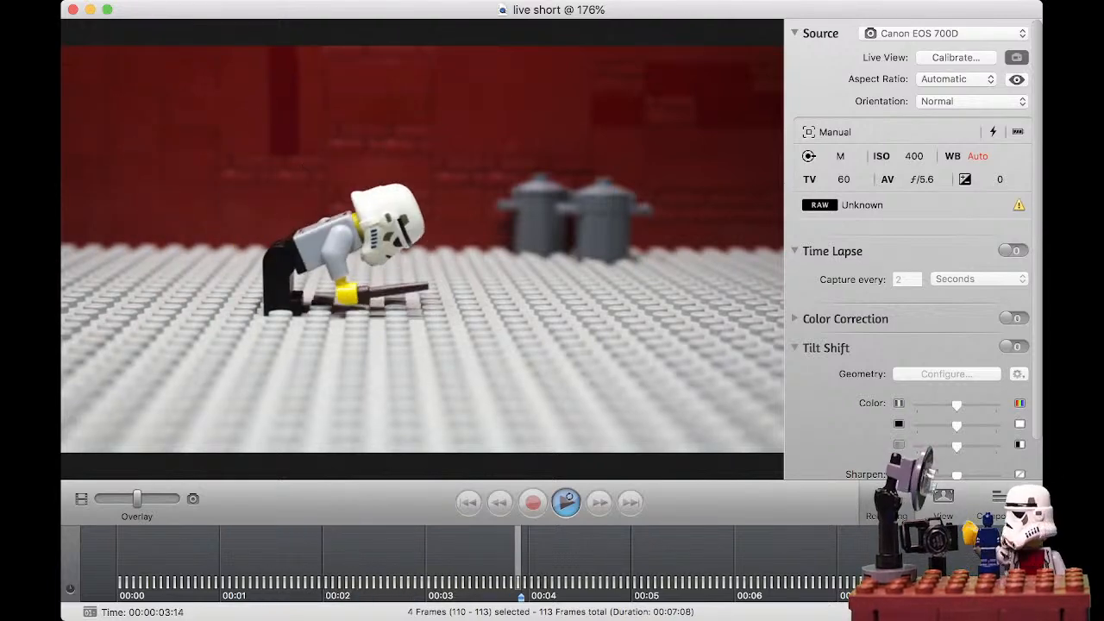
key(space)
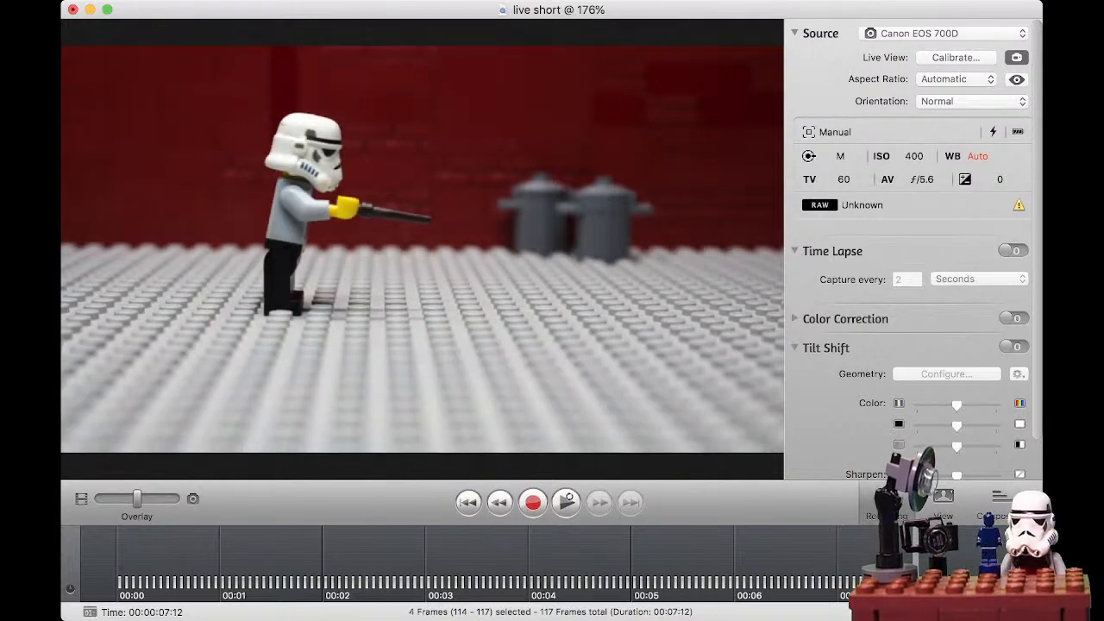
Capture frames 118 and 119 of the minifigure raising its head slightly, comparing live and captured poses with the overlay.
drag(137, 498, 175, 499)
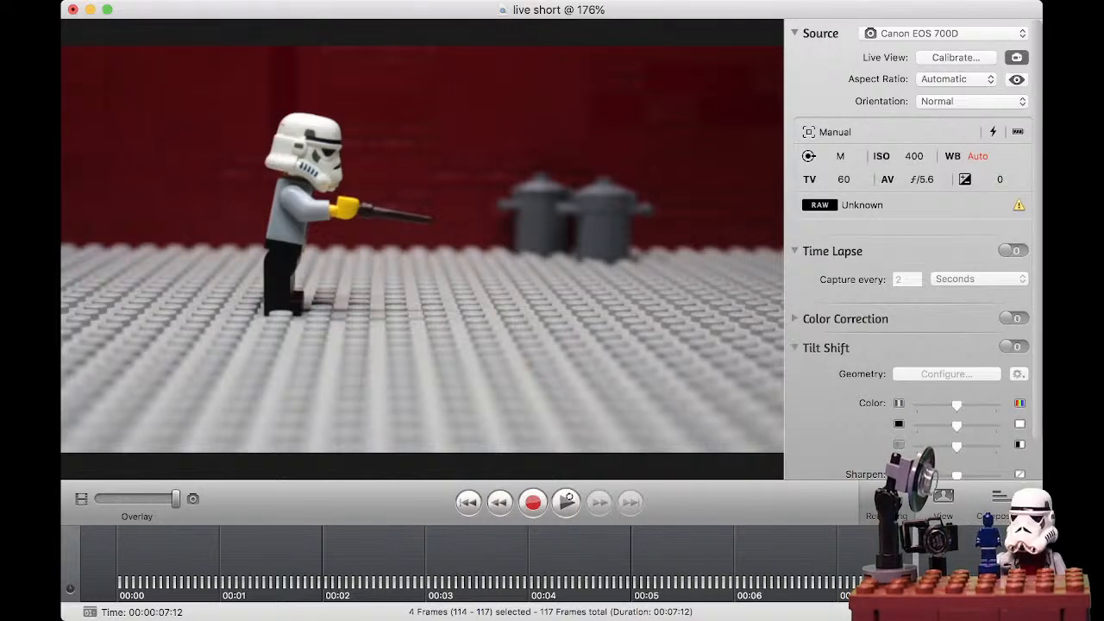
key(space)
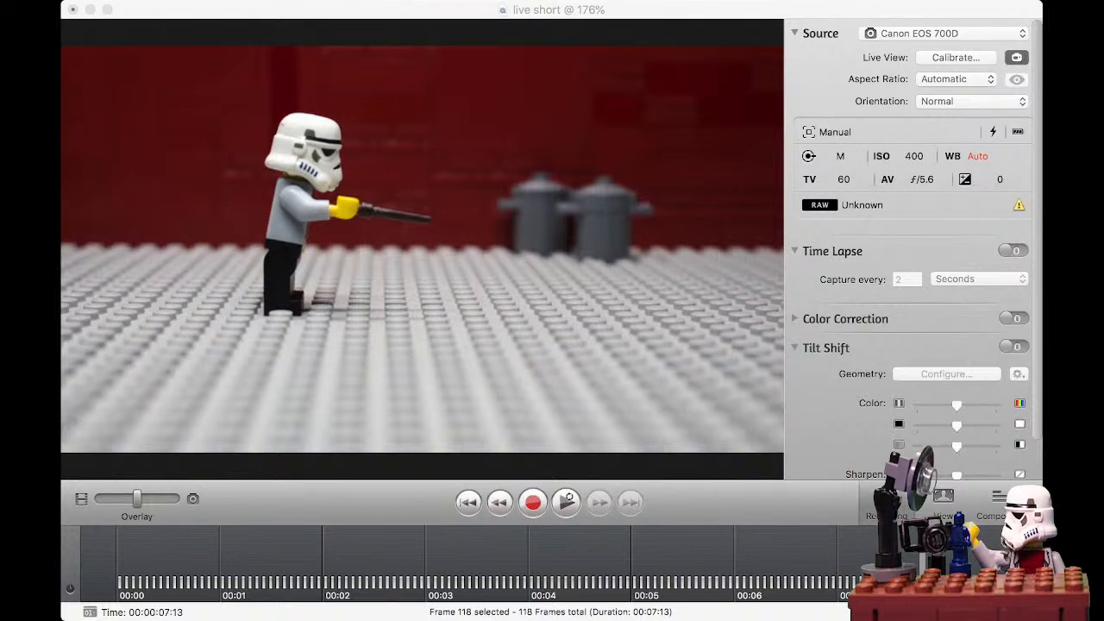
key(super+Tab)
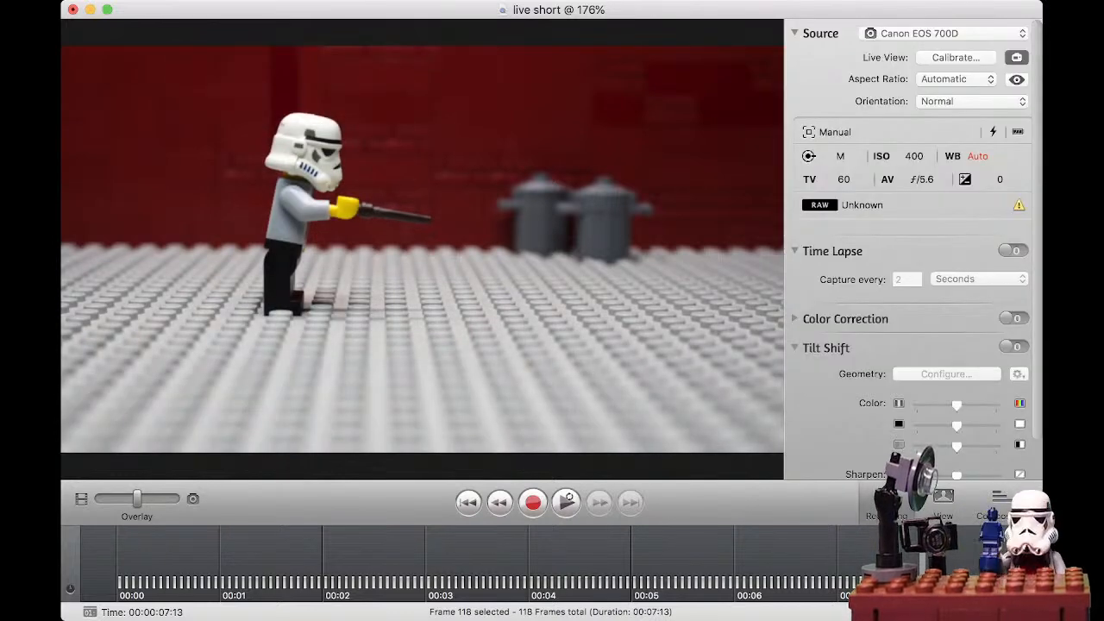
drag(137, 498, 176, 499)
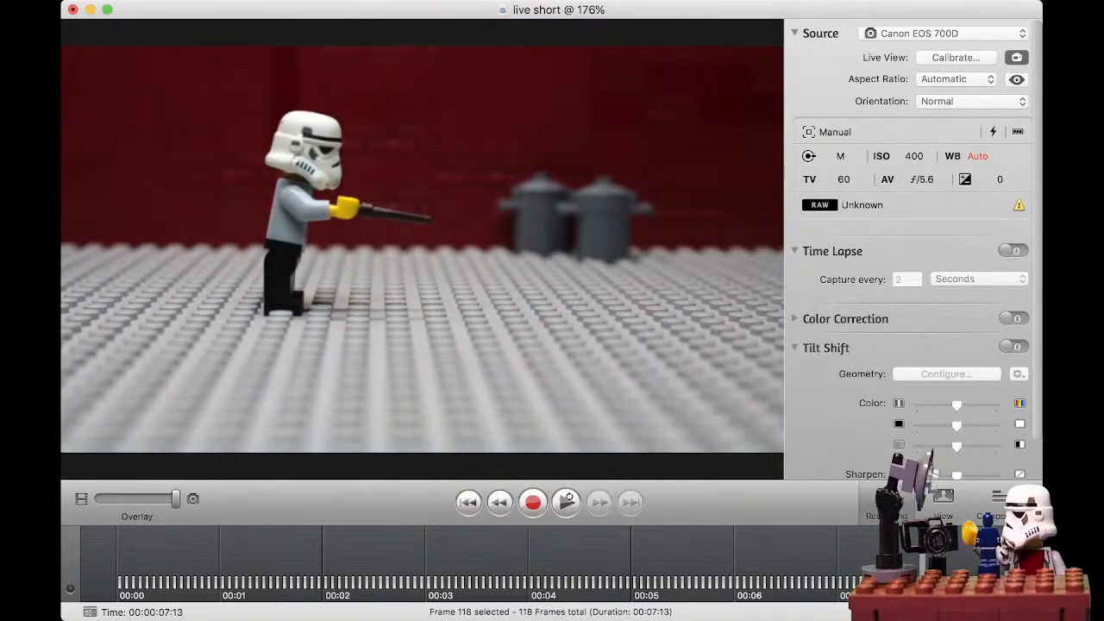
drag(176, 499, 143, 499)
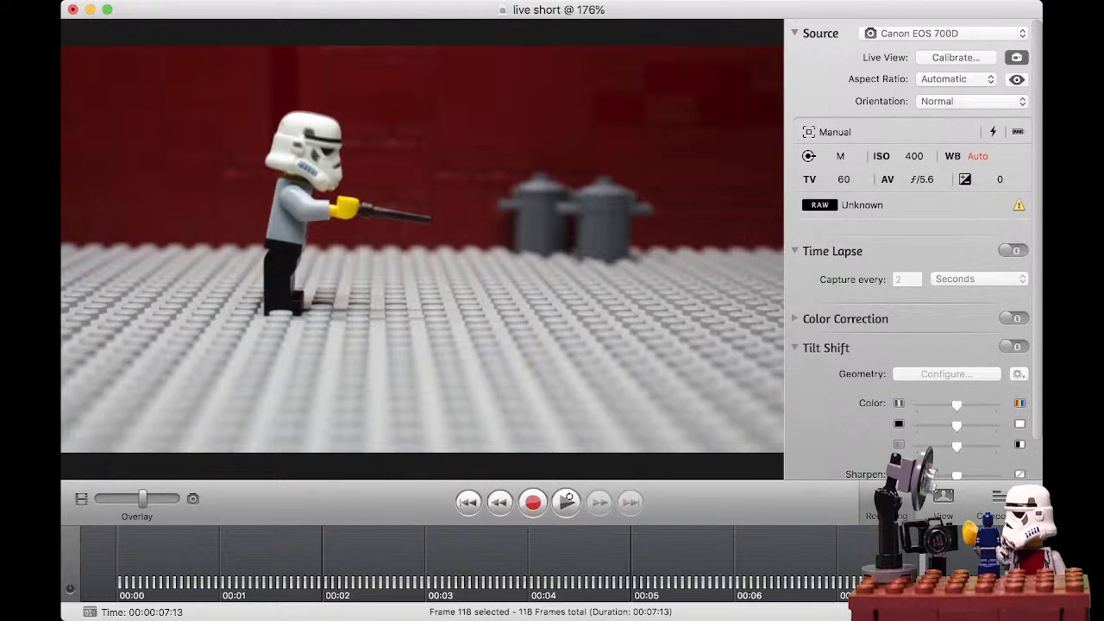
drag(143, 498, 176, 499)
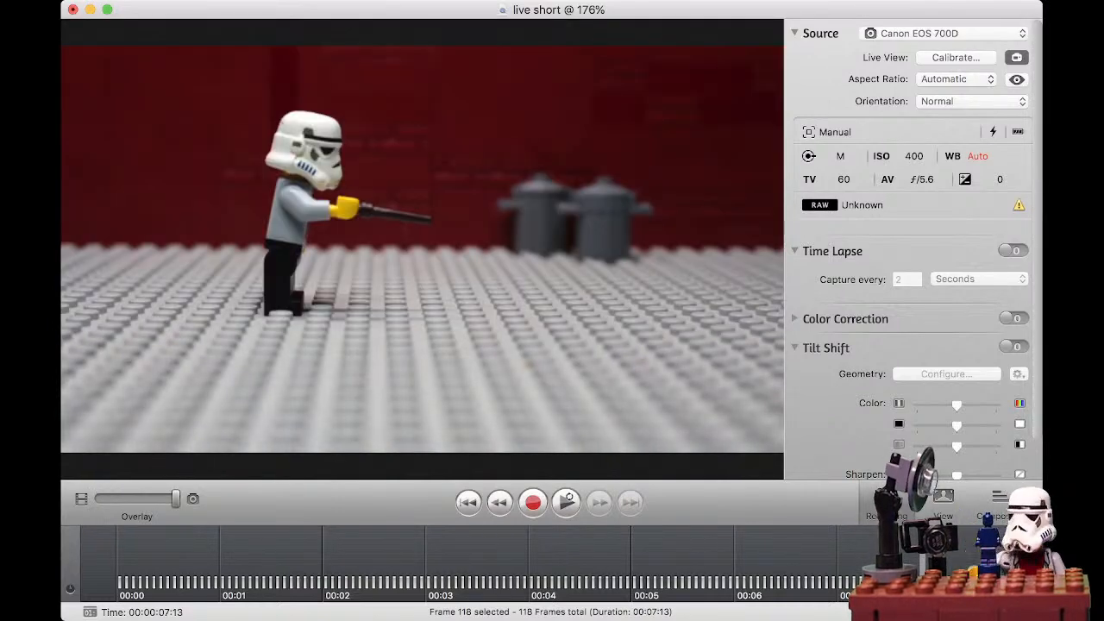
click(533, 502)
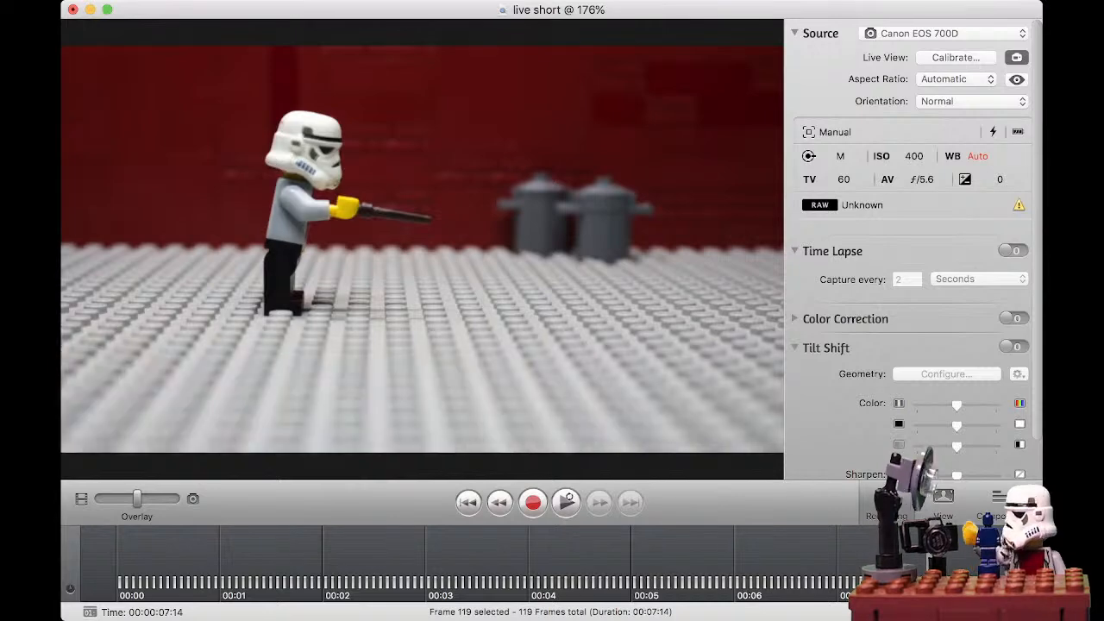
Capture frames 120 to 126 with the minifigure holding its aiming pose, then play back the animation to check the timing.
drag(137, 499, 175, 498)
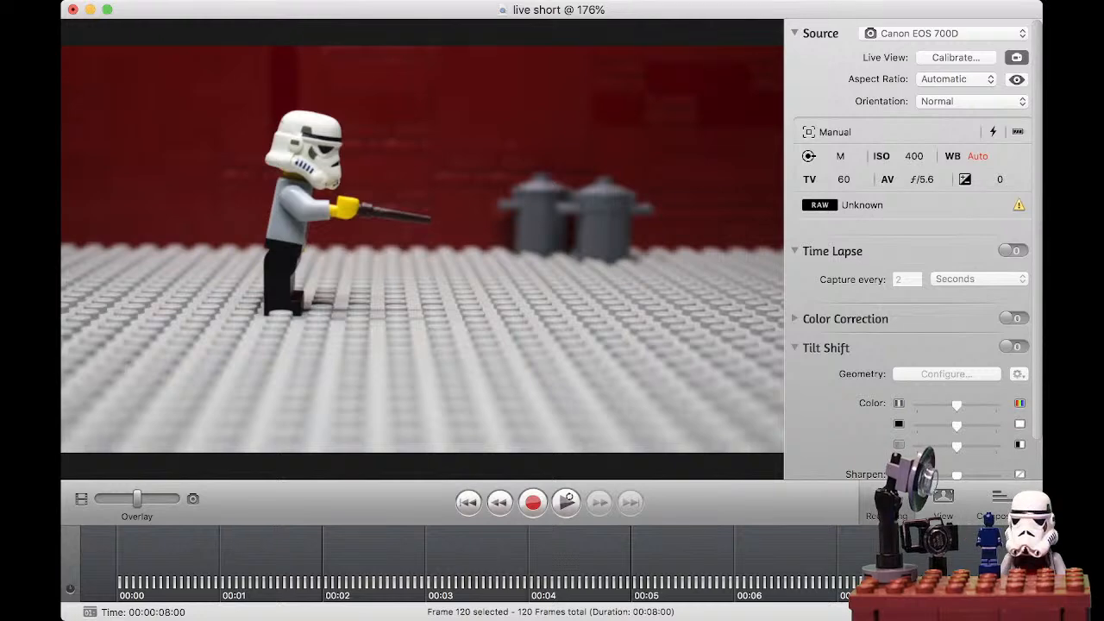
mouse_move(137, 498)
mouse_down()
mouse_move(99, 499)
mouse_move(142, 498)
mouse_up()
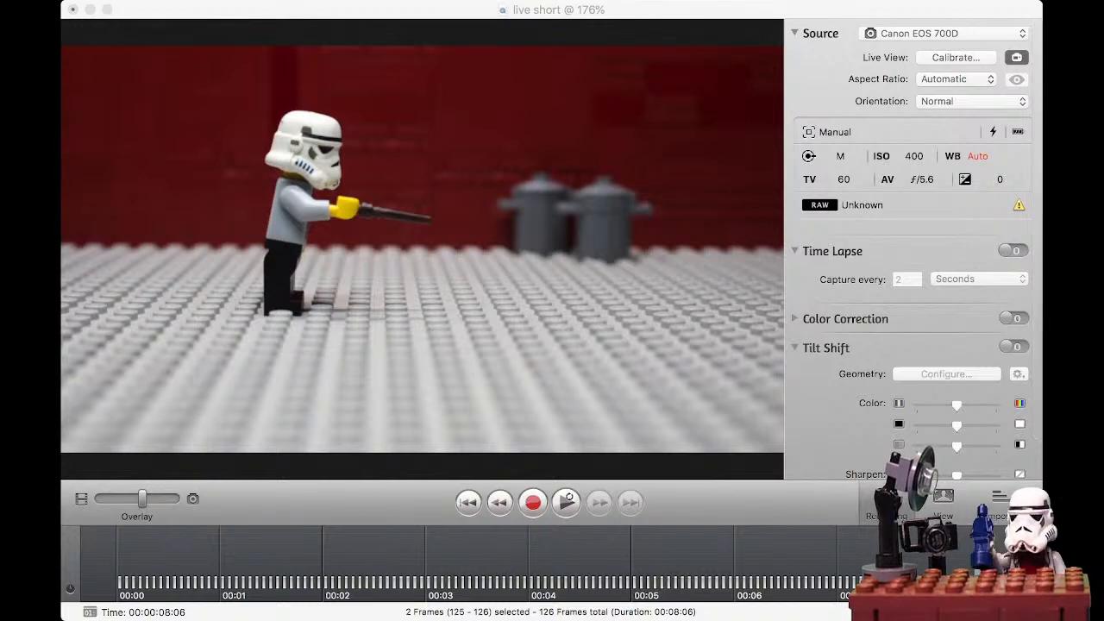
key(super+Tab)
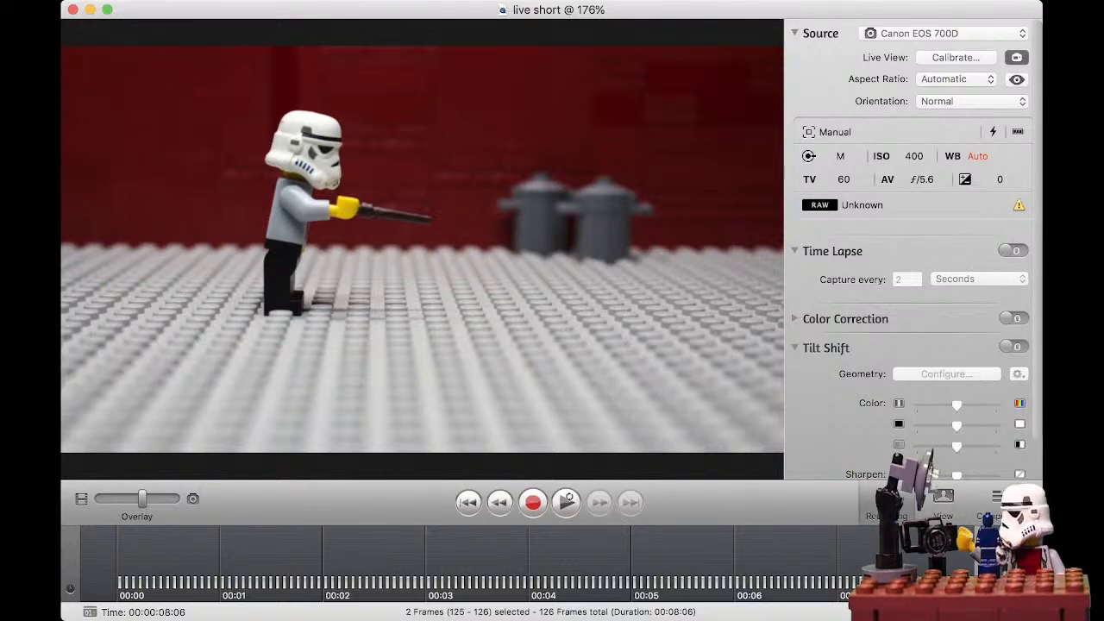
click(567, 501)
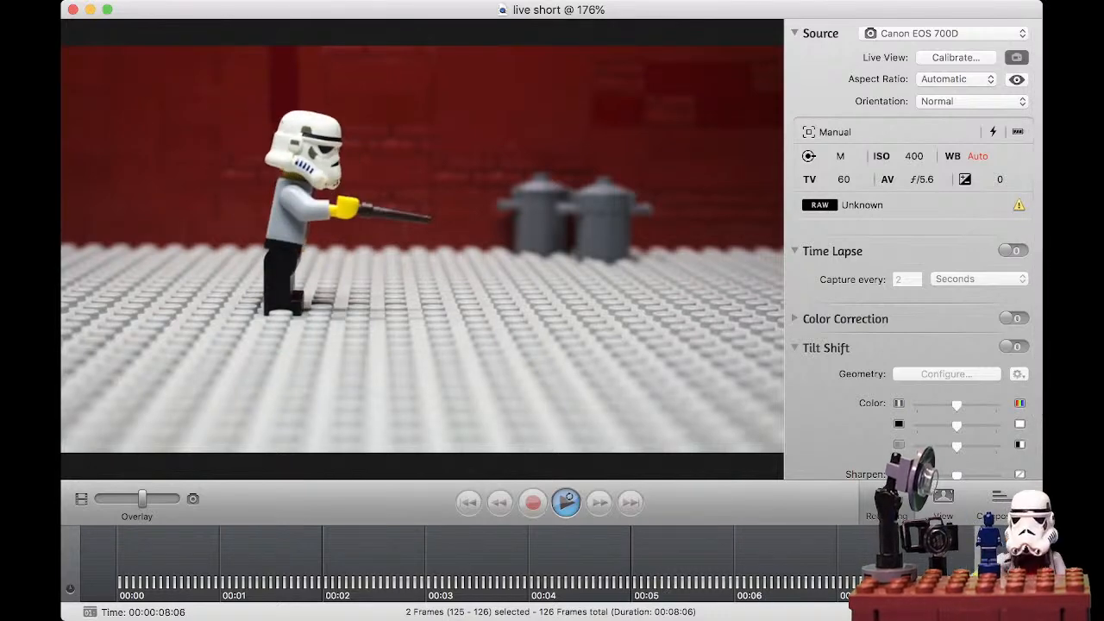
click(566, 500)
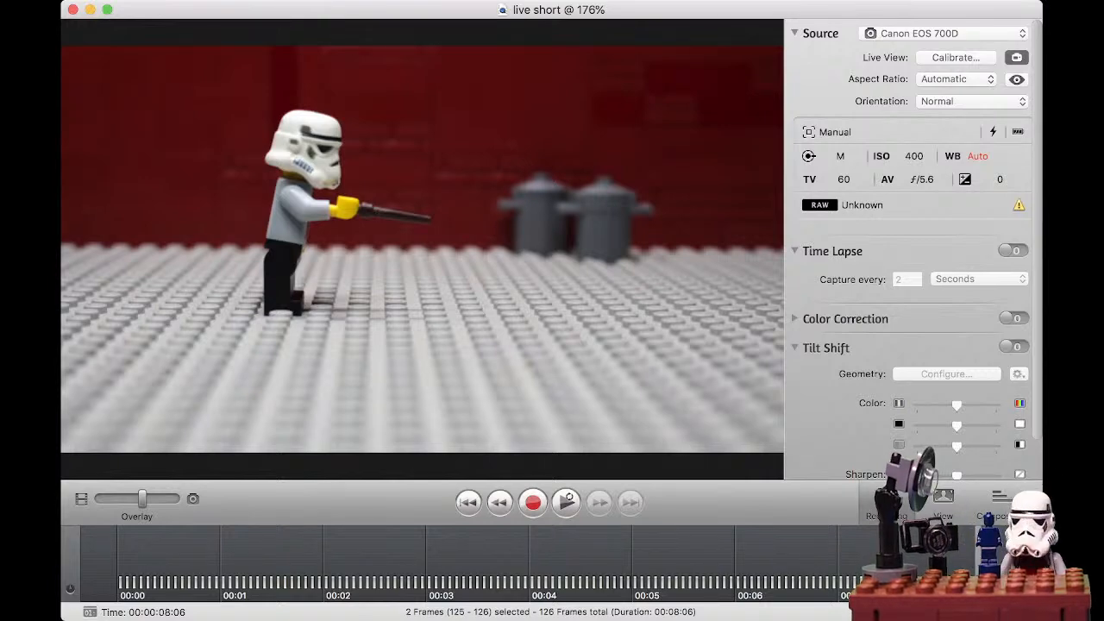
Capture frames 127 to 133 of the minifigure gradually turning its head toward the camera, checking the movement against the previous frame with the overlay.
drag(143, 499, 176, 499)
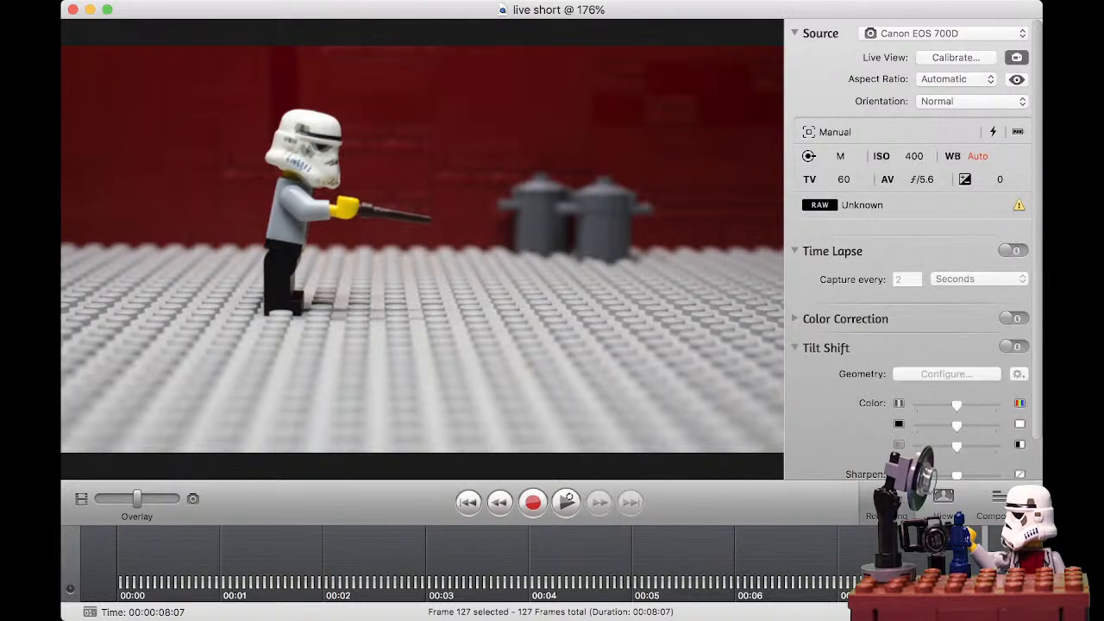
key(space)
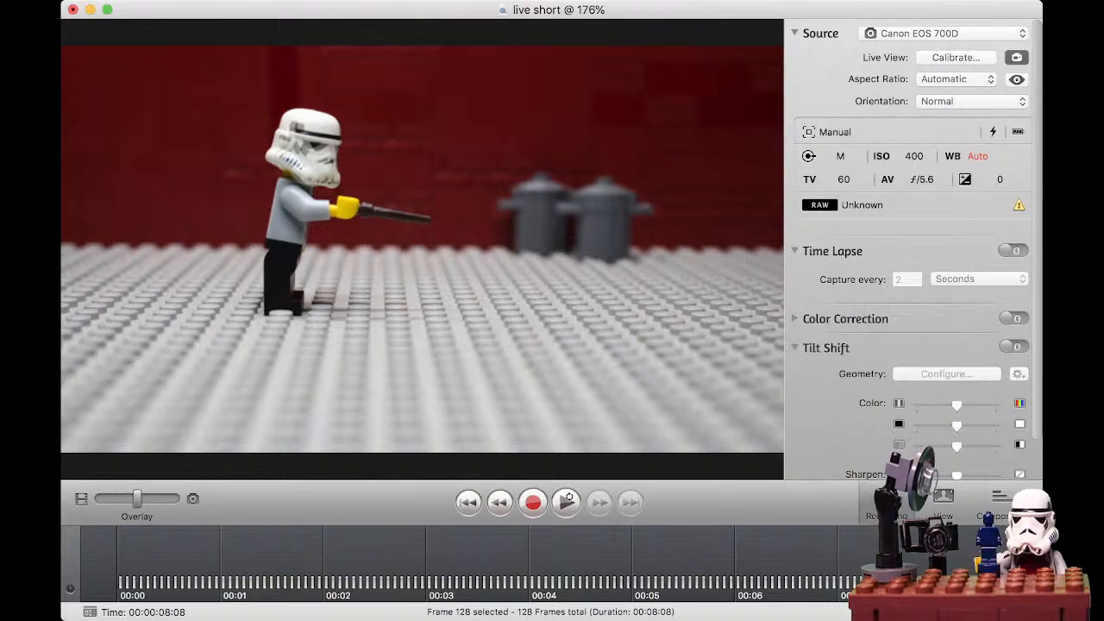
key(space)
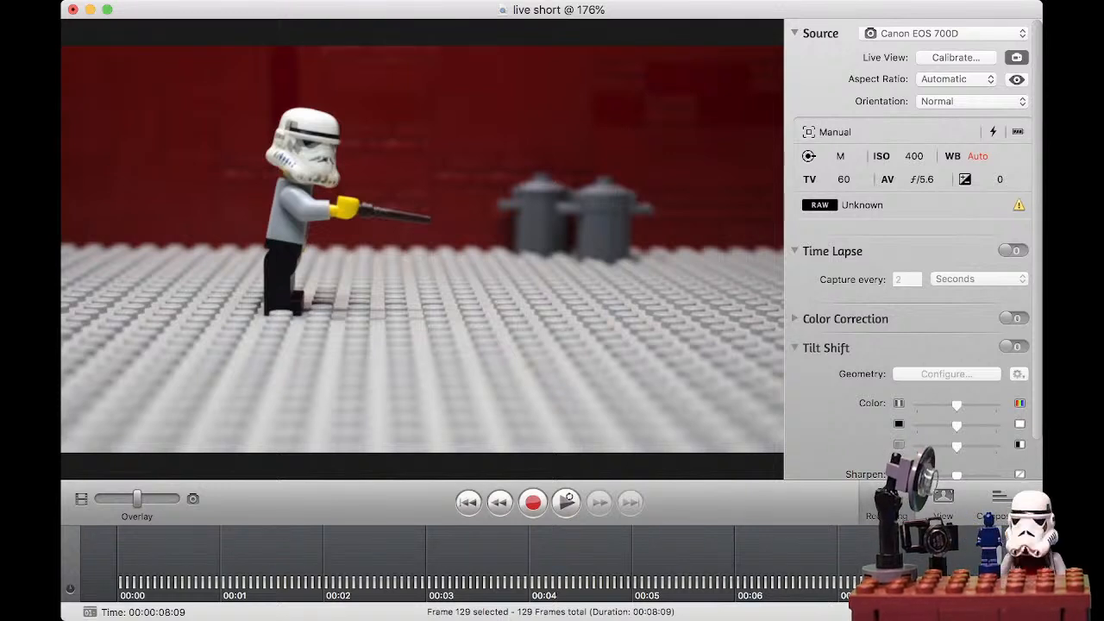
key(space)
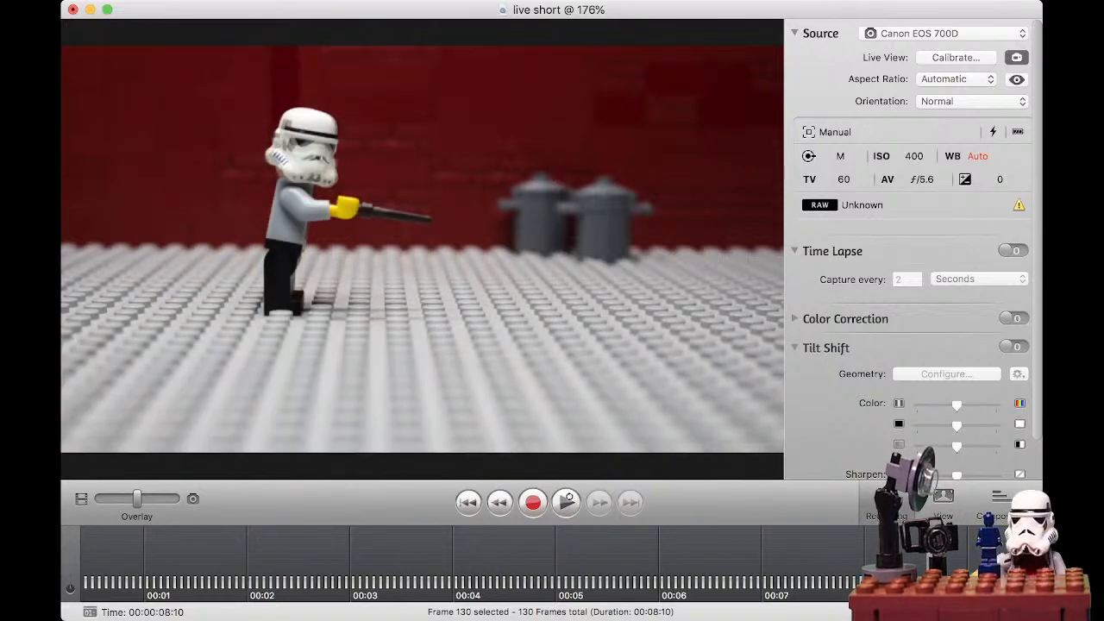
drag(137, 498, 176, 499)
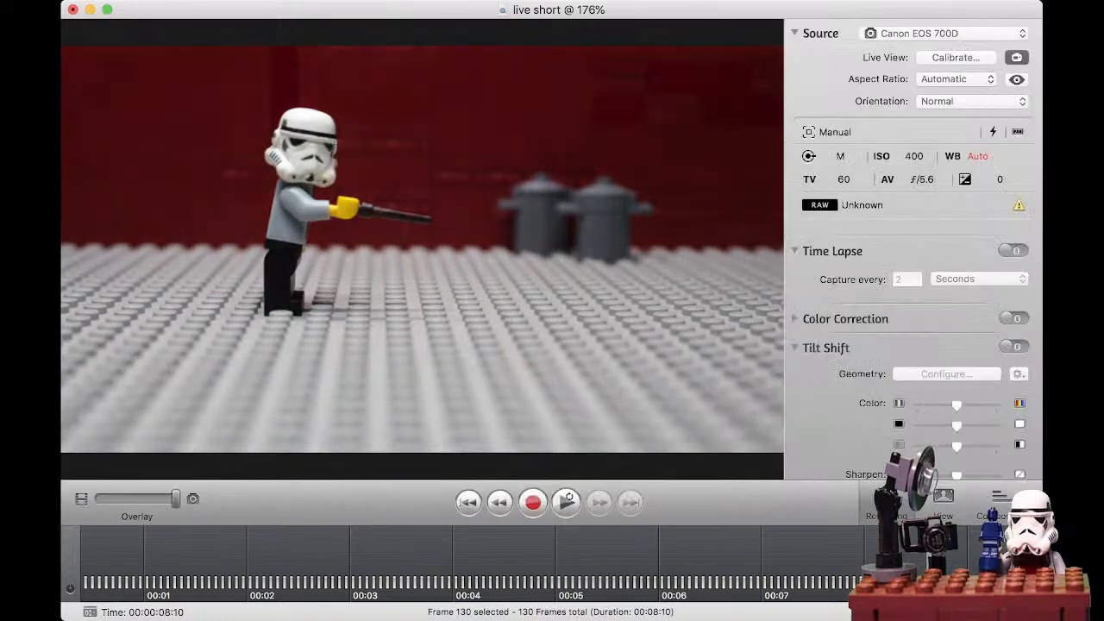
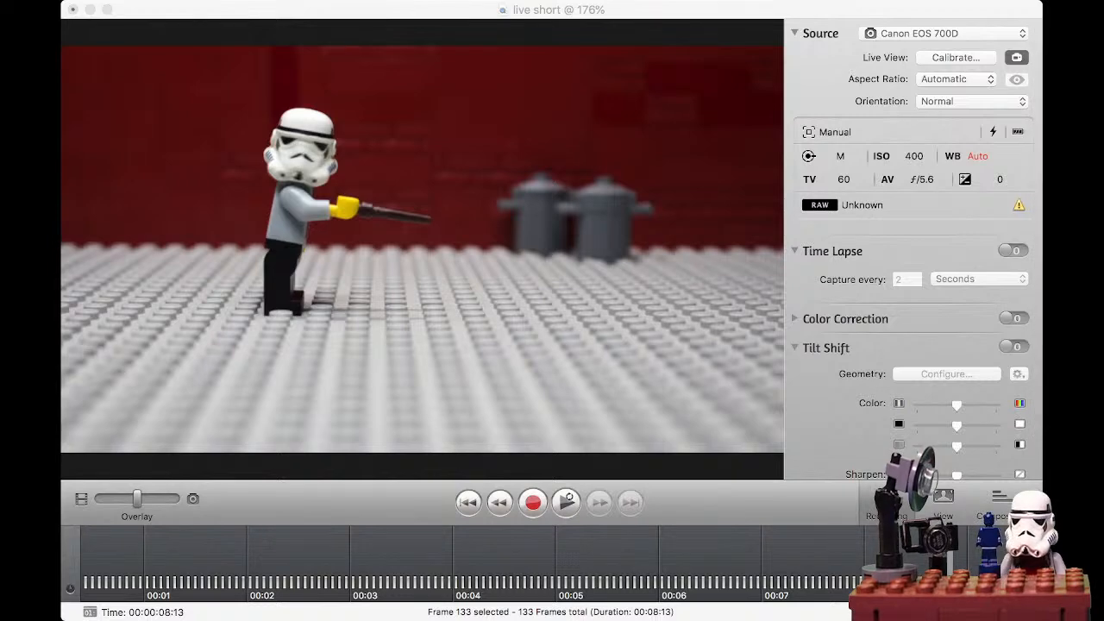
Hold the minifigure facing the camera for frames 134 to 142, playing back the animation partway through.
key(super+Tab)
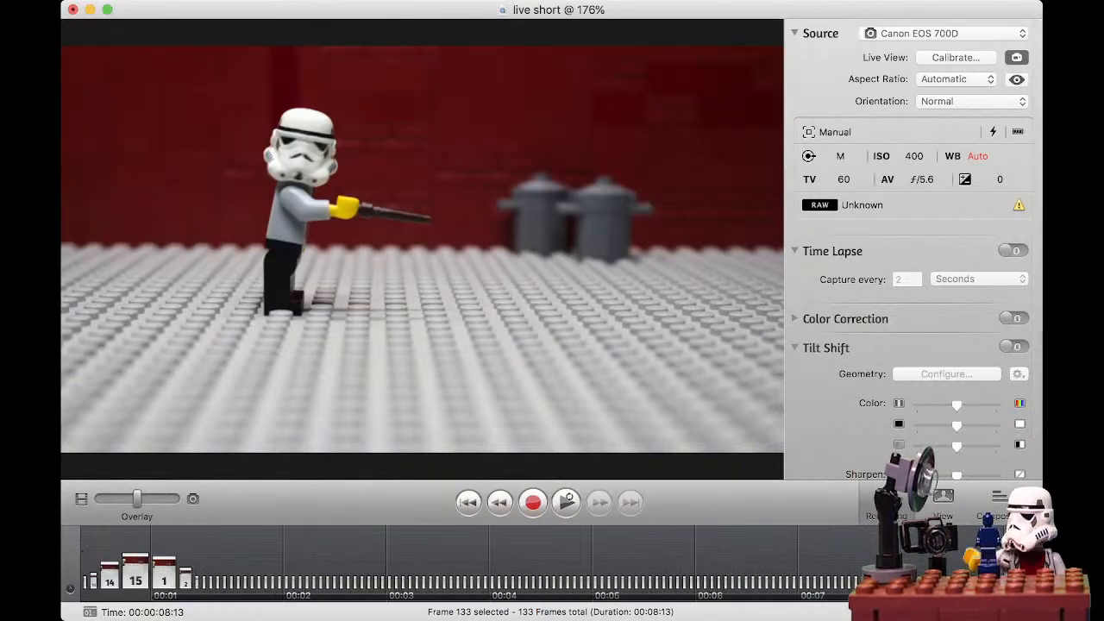
drag(136, 498, 176, 498)
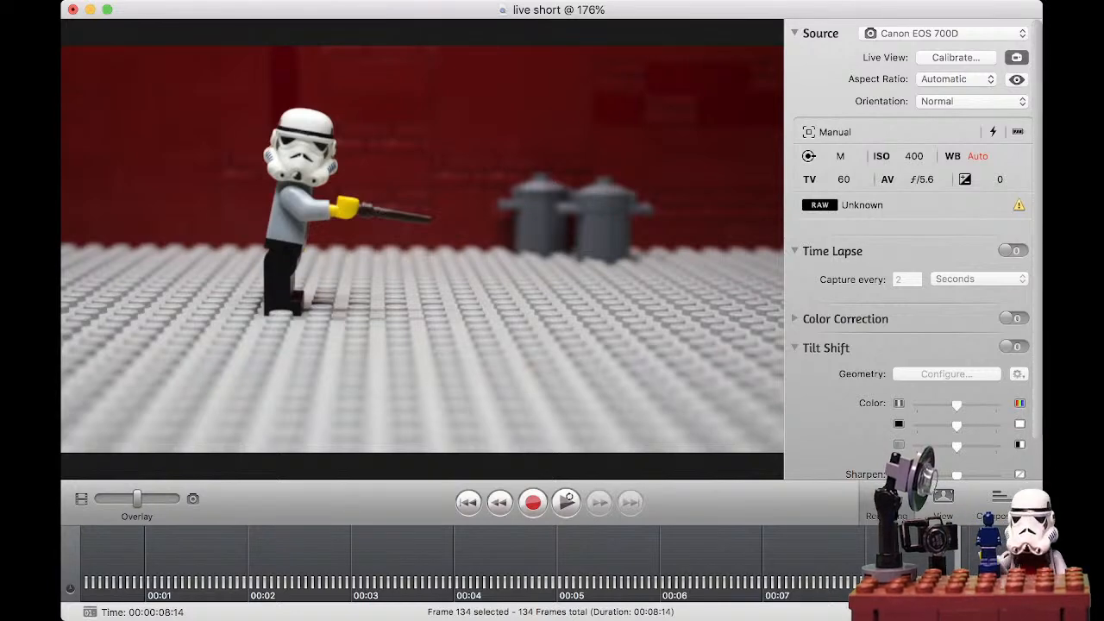
click(566, 501)
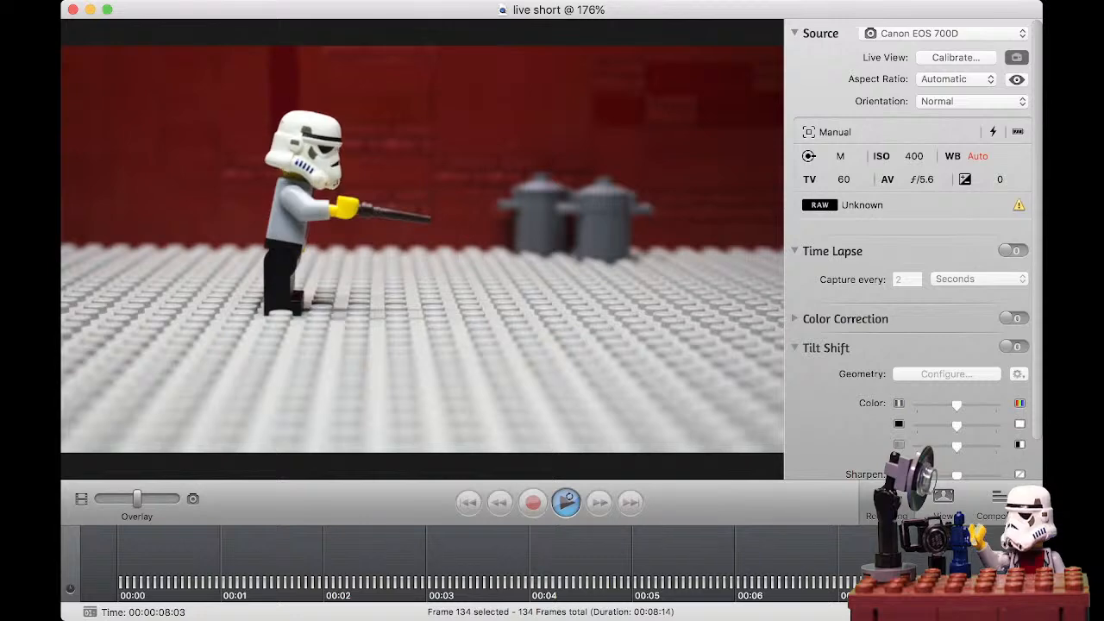
click(566, 500)
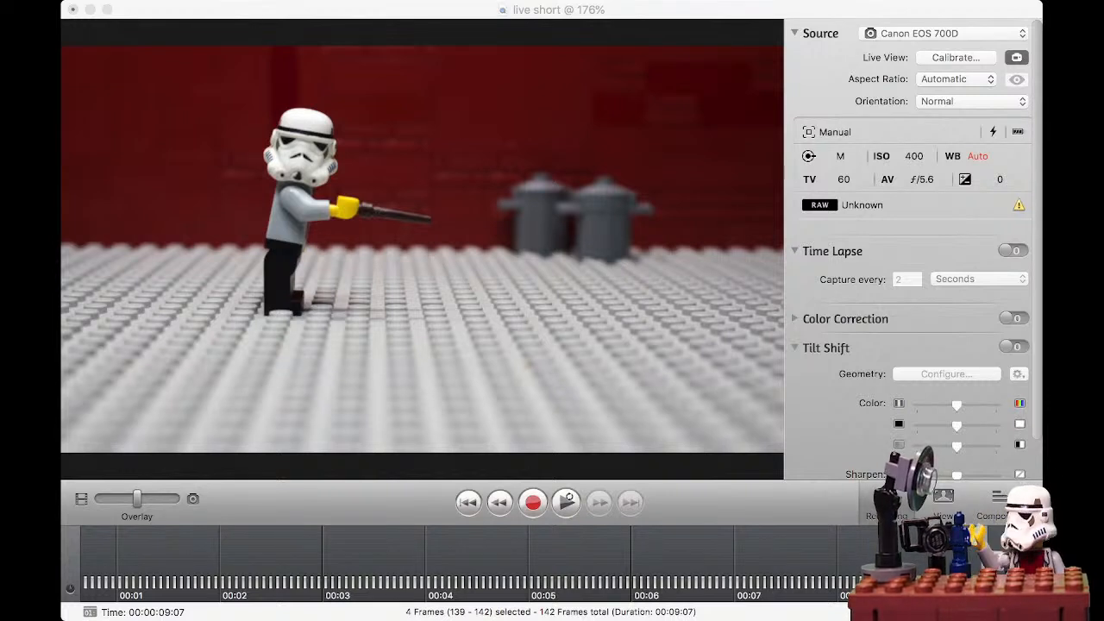
Compare the live view with the last captured frame, and capture frame 143 with three stacks of white round pieces in front of the minifigure.
key(super+Tab)
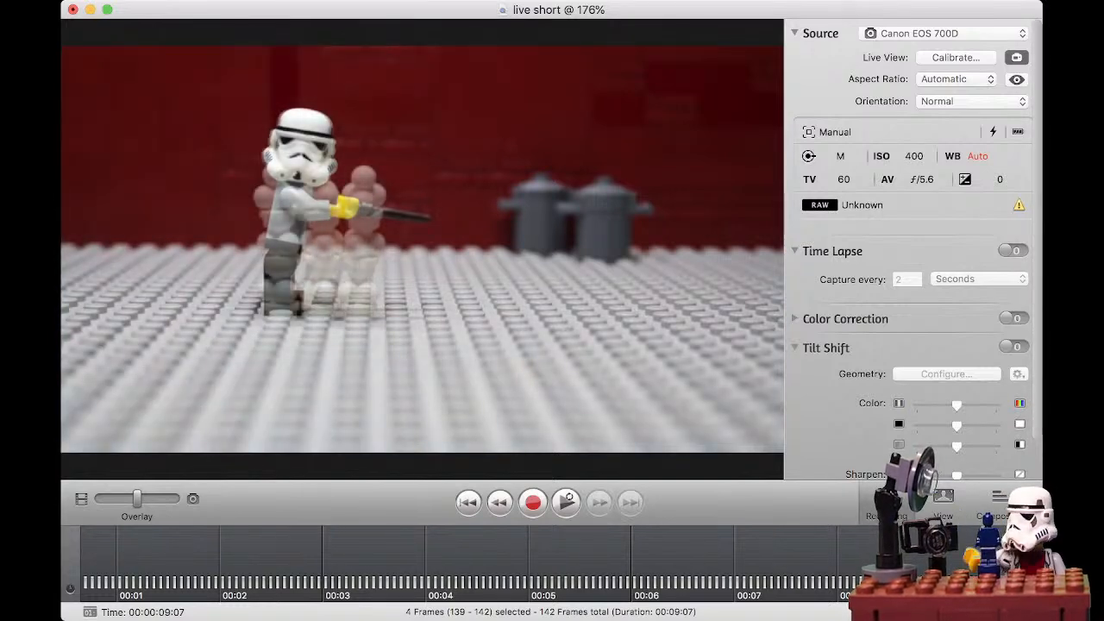
drag(137, 498, 176, 498)
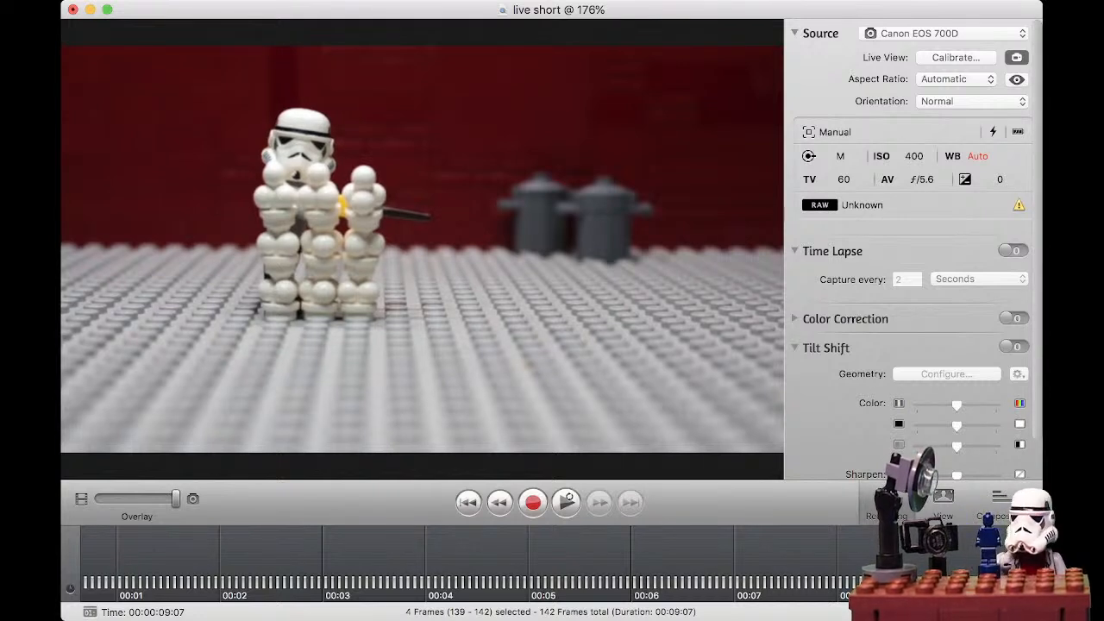
click(402, 618)
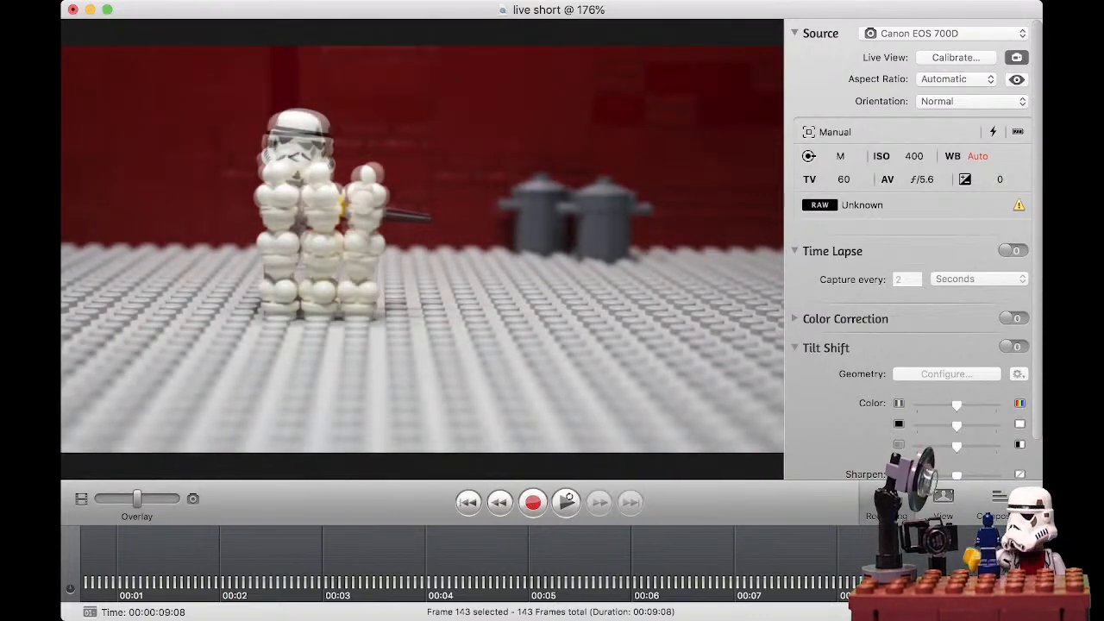
Check the repositioned head, gun and white stacks against frame 143 with the overlay, and capture them as frame 144.
drag(137, 499, 176, 499)
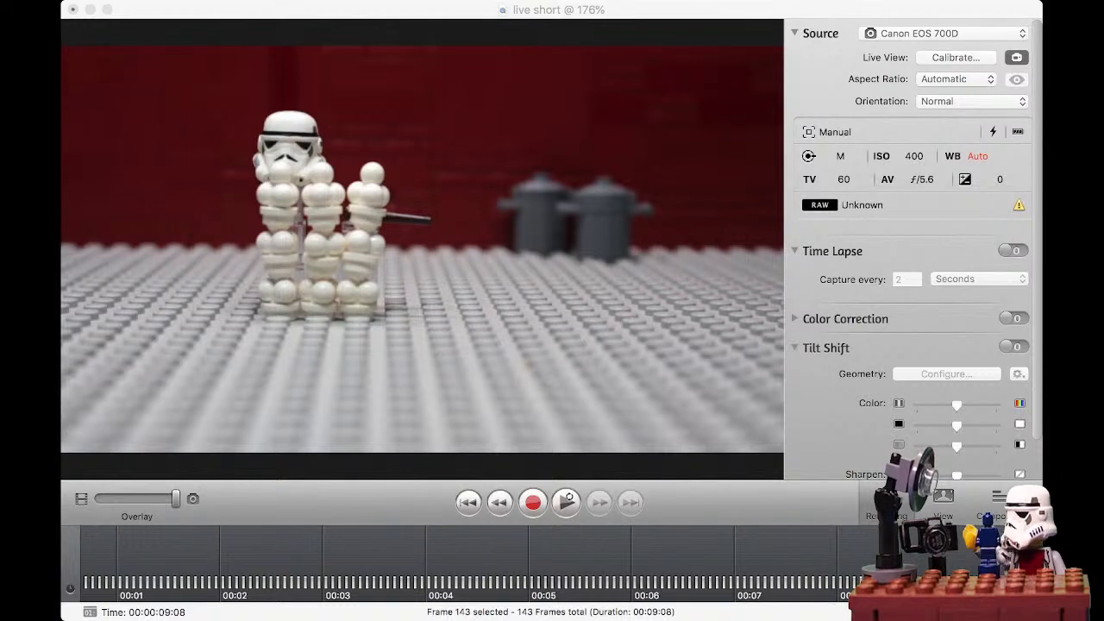
key(super+Tab)
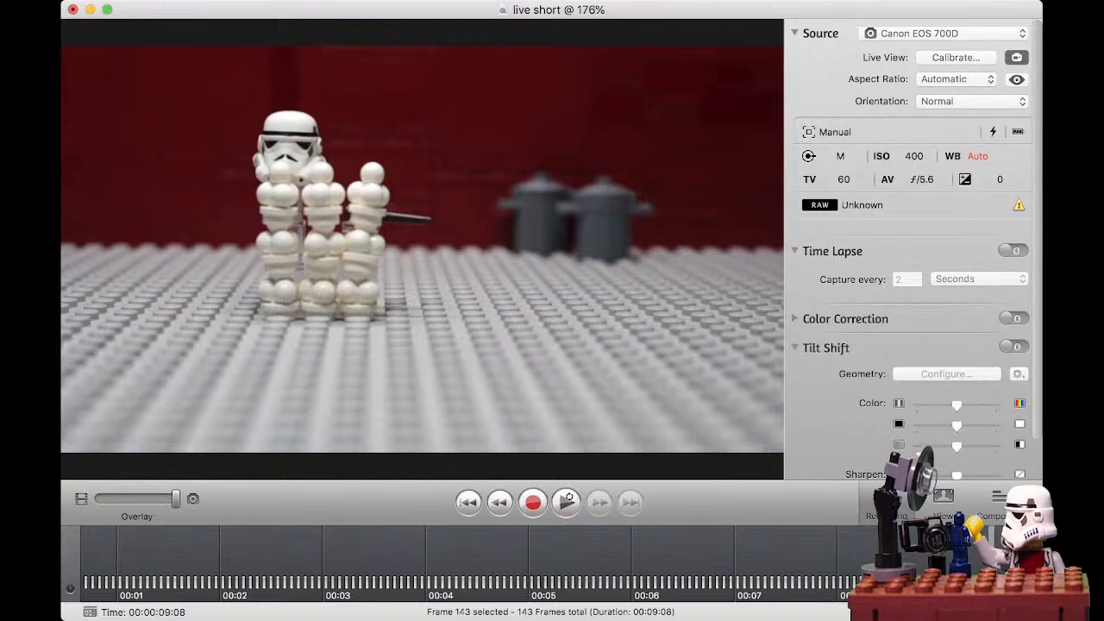
mouse_move(176, 498)
mouse_down()
mouse_move(102, 499)
mouse_move(176, 499)
mouse_up()
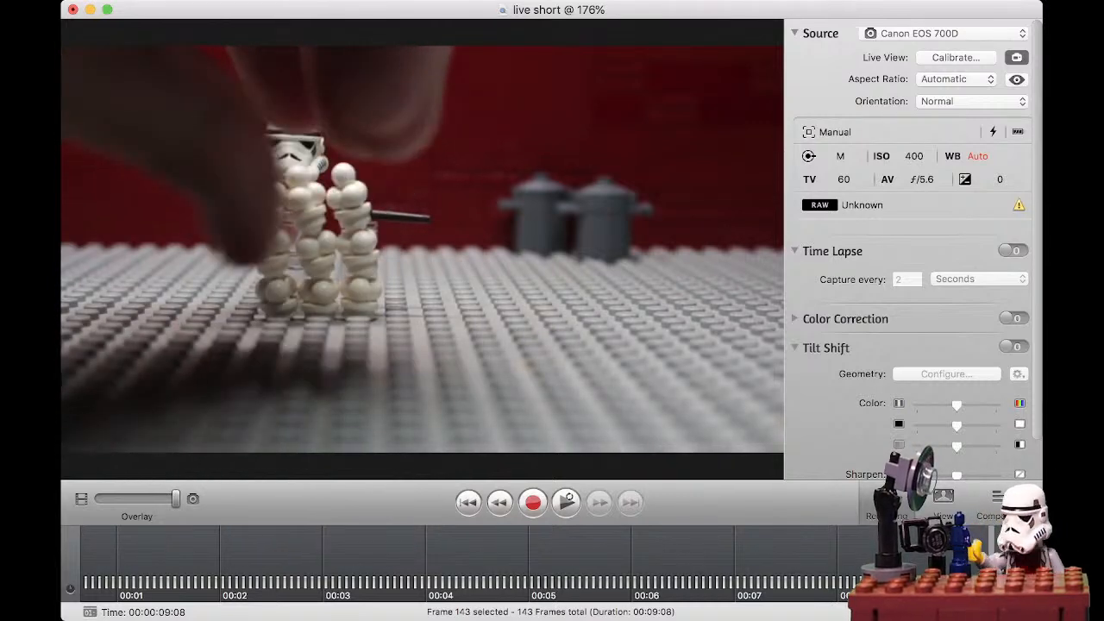
mouse_move(176, 499)
mouse_down()
mouse_move(98, 498)
mouse_move(176, 498)
mouse_up()
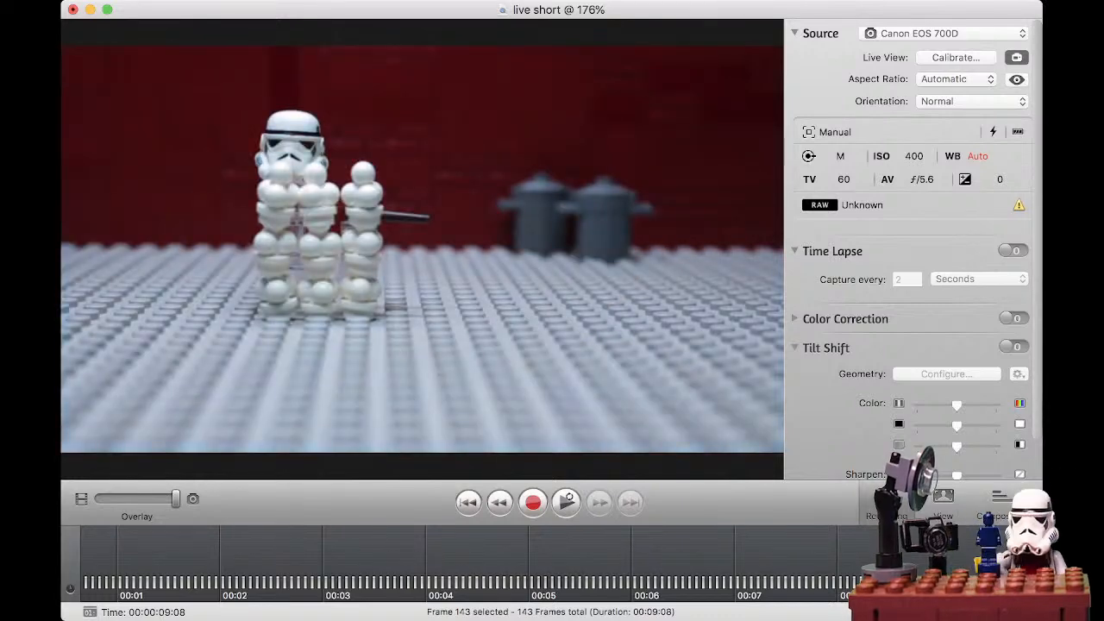
mouse_move(174, 498)
mouse_down()
mouse_move(98, 498)
mouse_move(175, 498)
mouse_up()
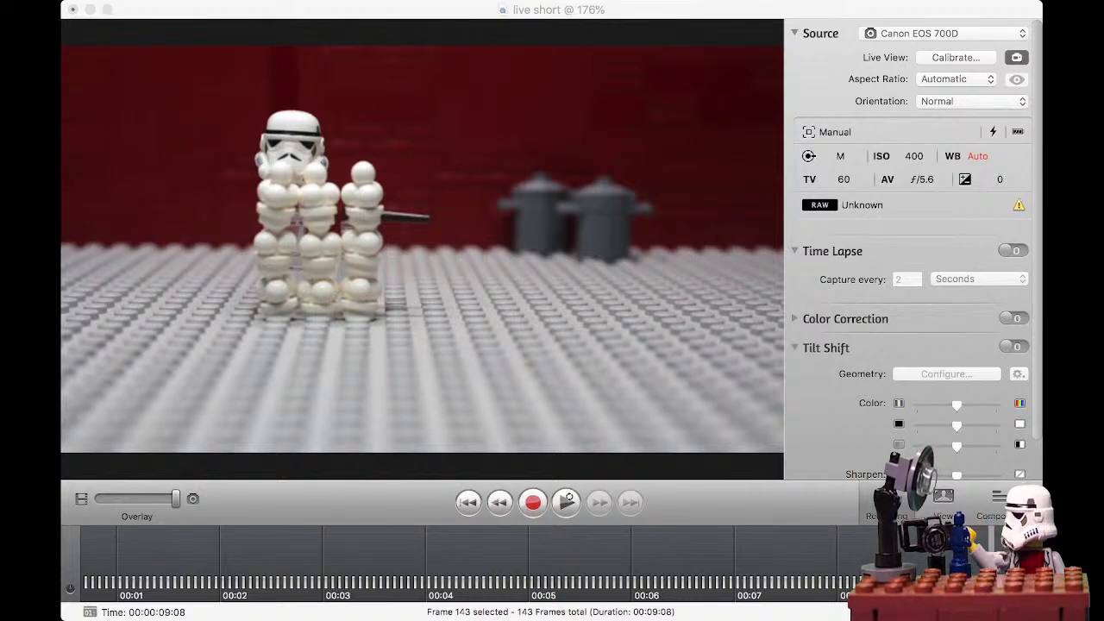
key(super+Tab)
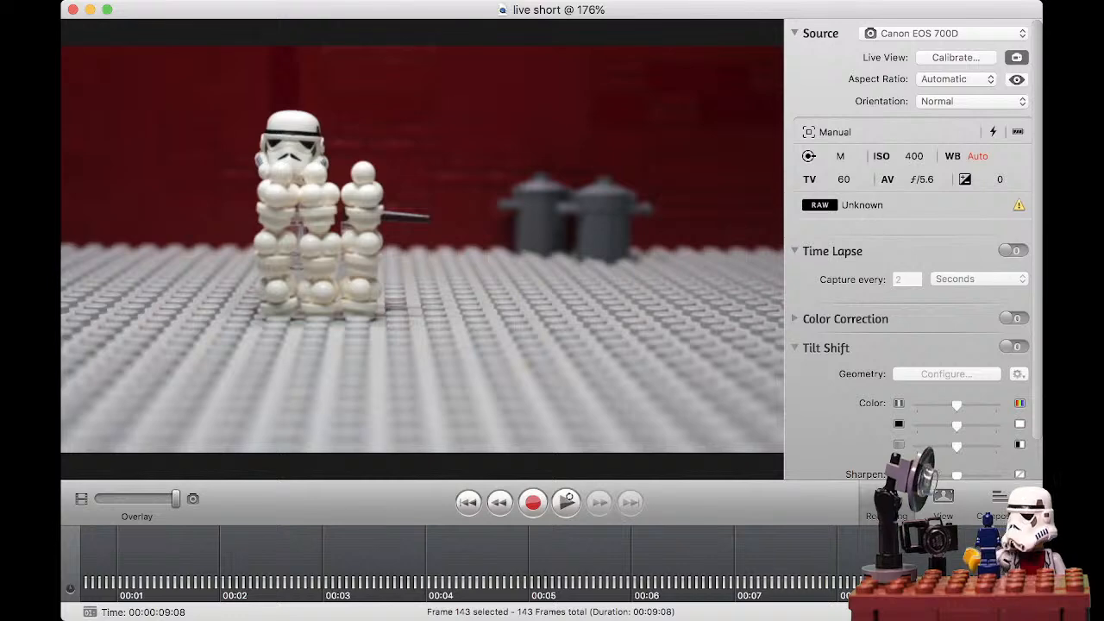
click(567, 500)
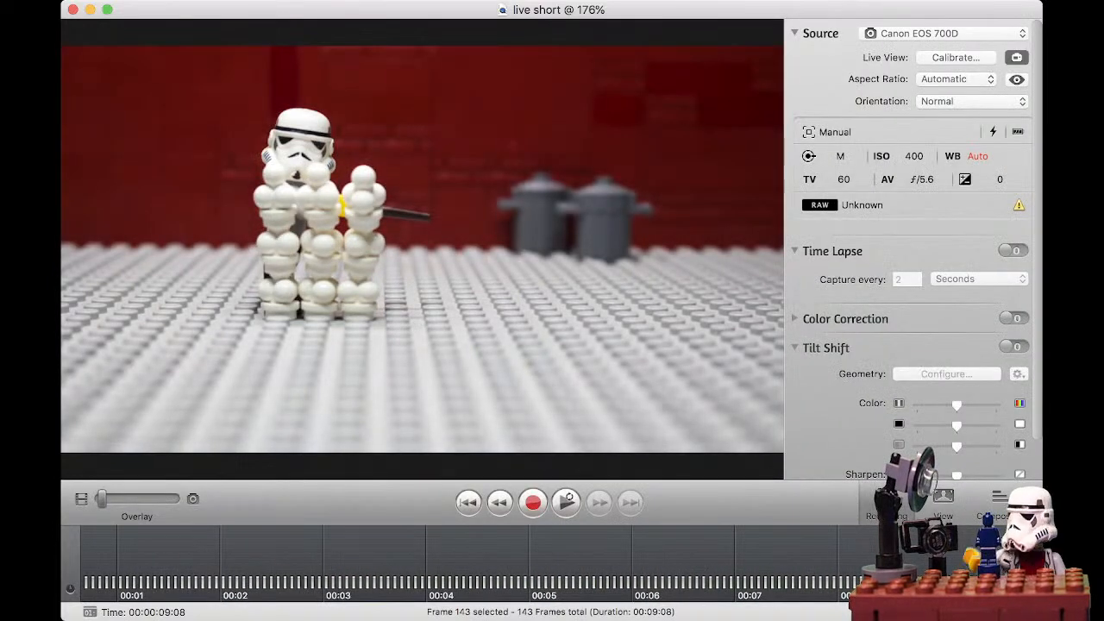
drag(101, 499, 137, 498)
click(533, 502)
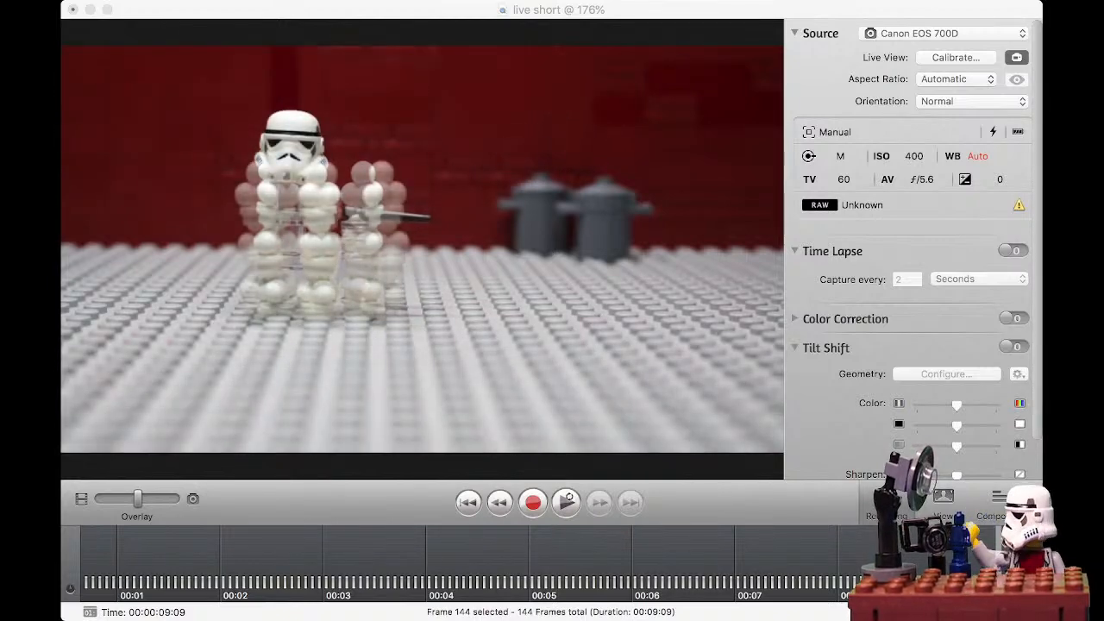
Compare the lowered head and gun and the spread-out white stacks with frame 144, and capture frame 145.
drag(116, 498, 175, 499)
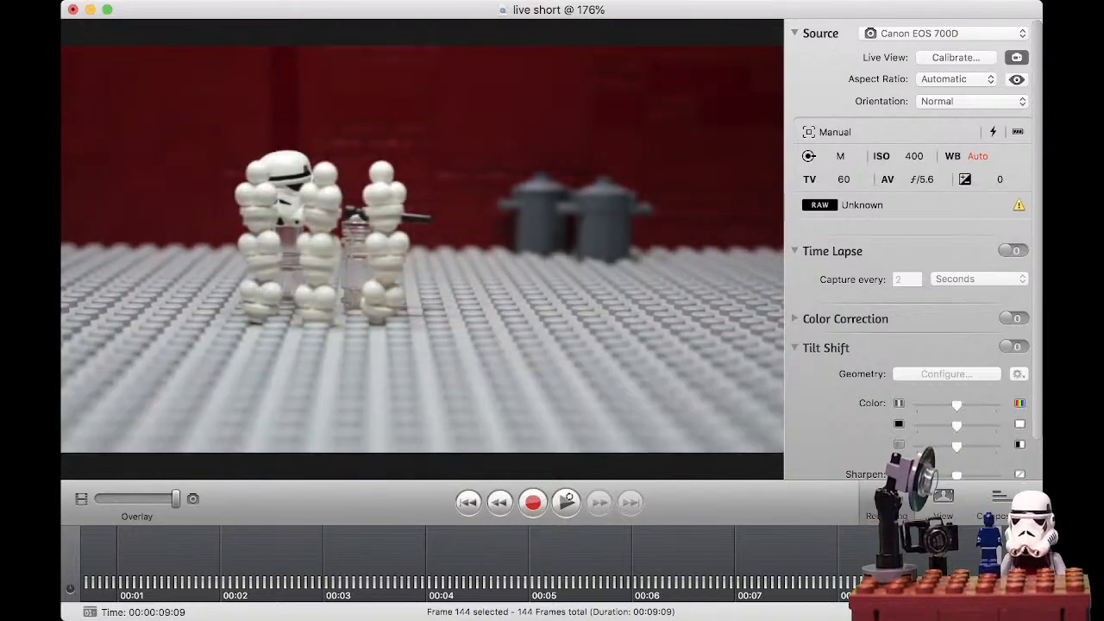
key(1)
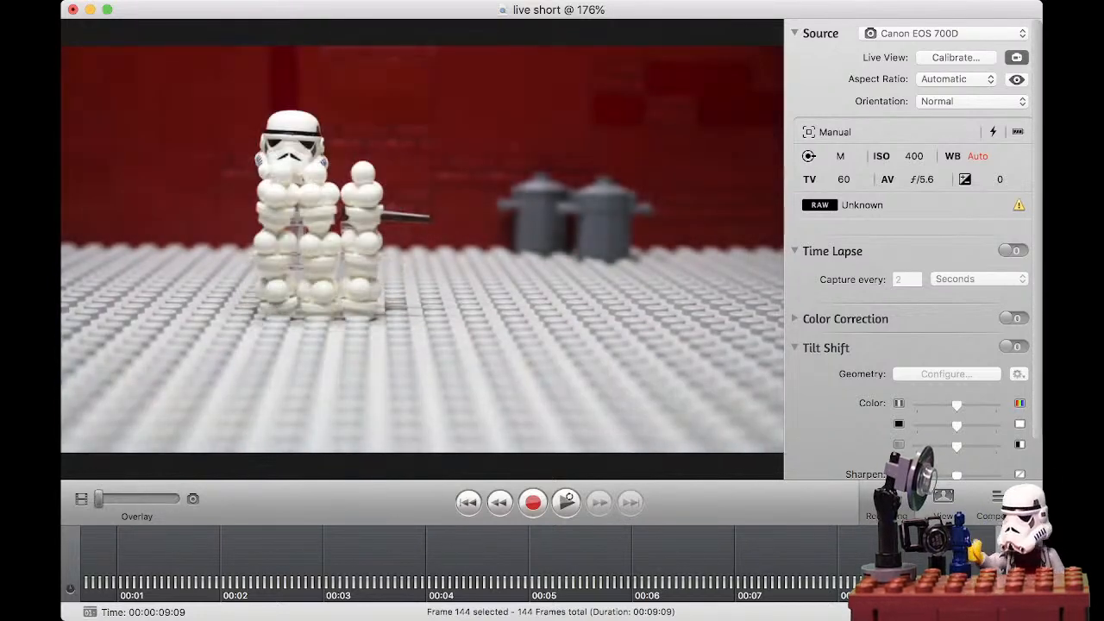
key(2)
key(3)
key(4)
key(5)
key(1)
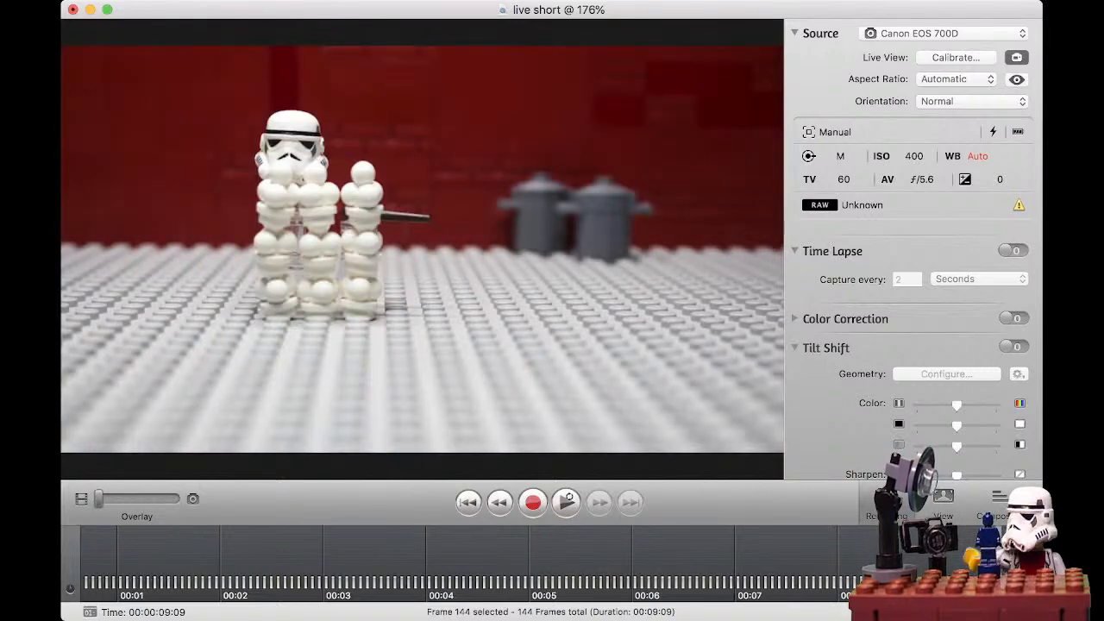
key(5)
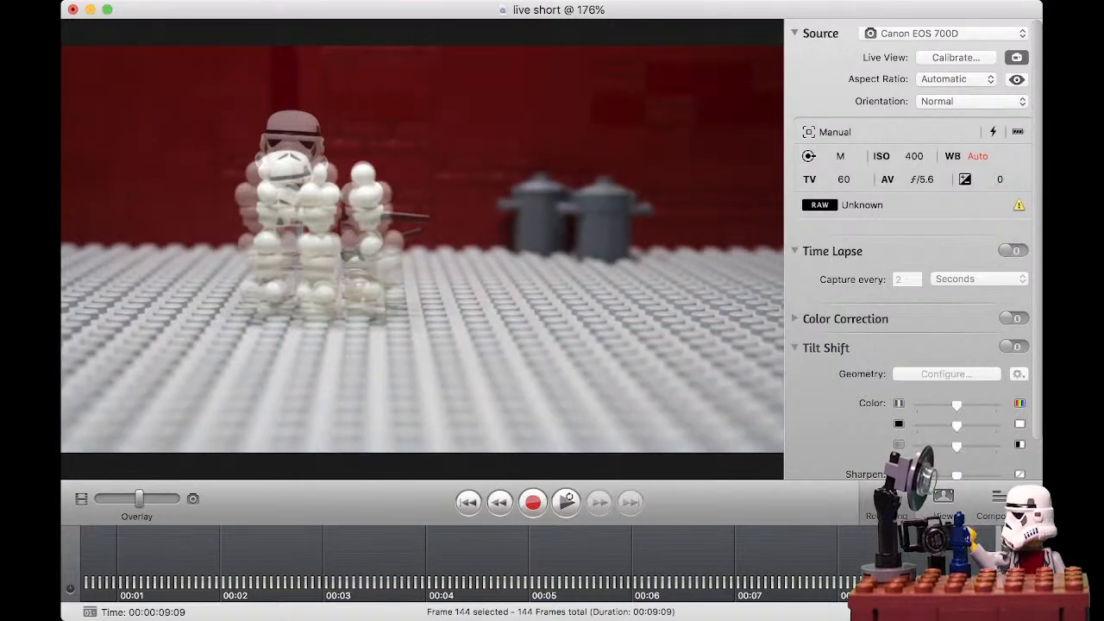
drag(138, 498, 176, 499)
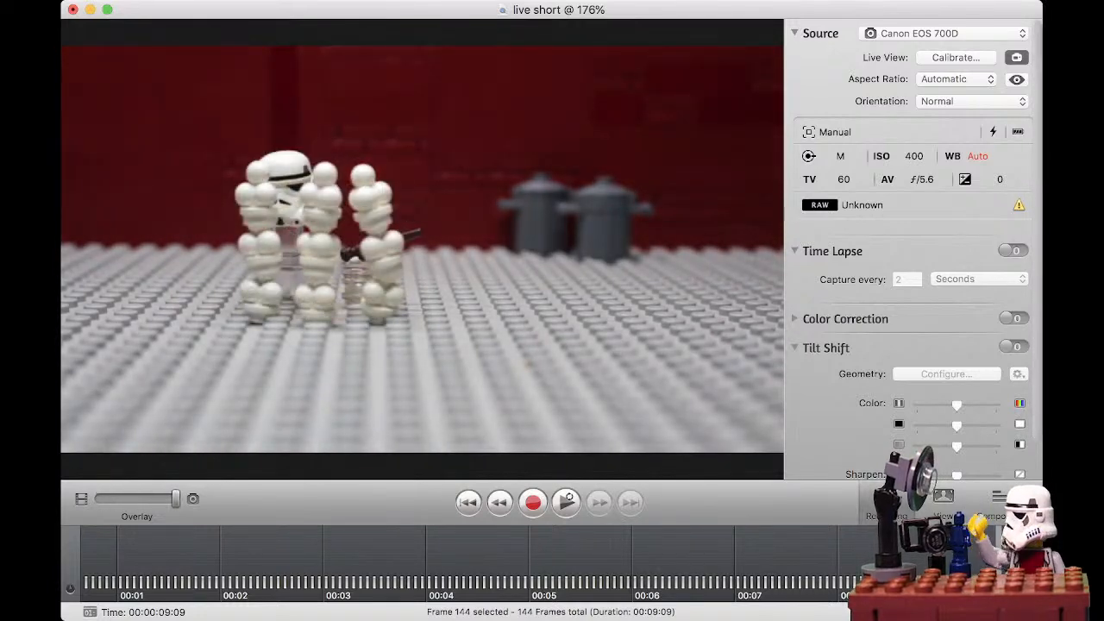
key(Return)
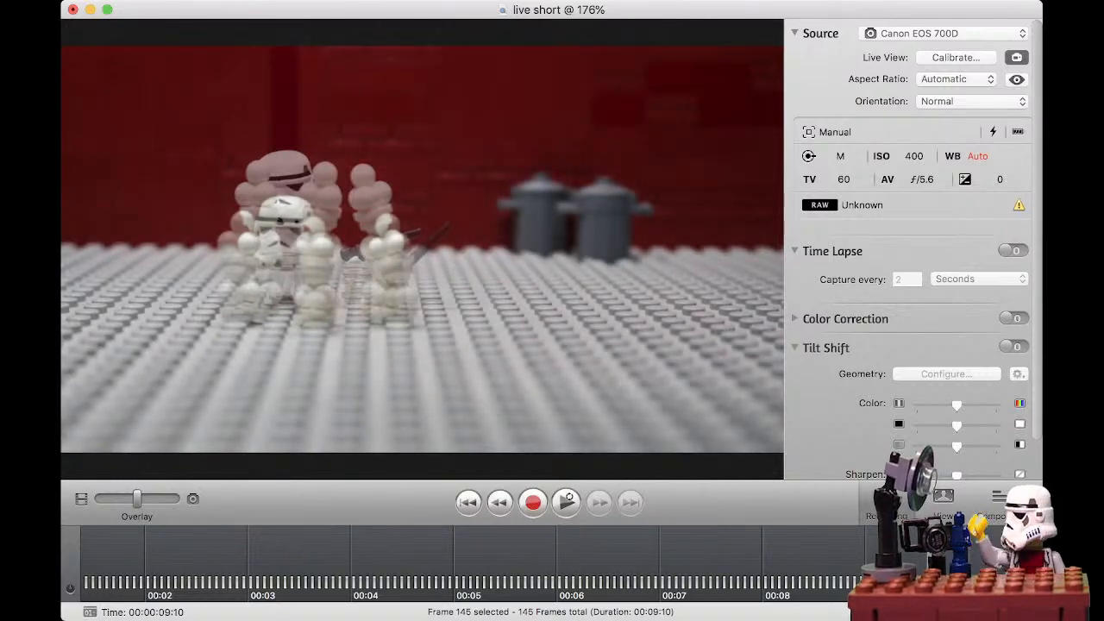
Capture frame 146 with the head sunk further and the white stacks shortened, after checking the live pose with the overlay.
mouse_move(138, 499)
mouse_down()
mouse_move(99, 498)
mouse_move(176, 499)
mouse_move(99, 498)
mouse_move(136, 498)
mouse_up()
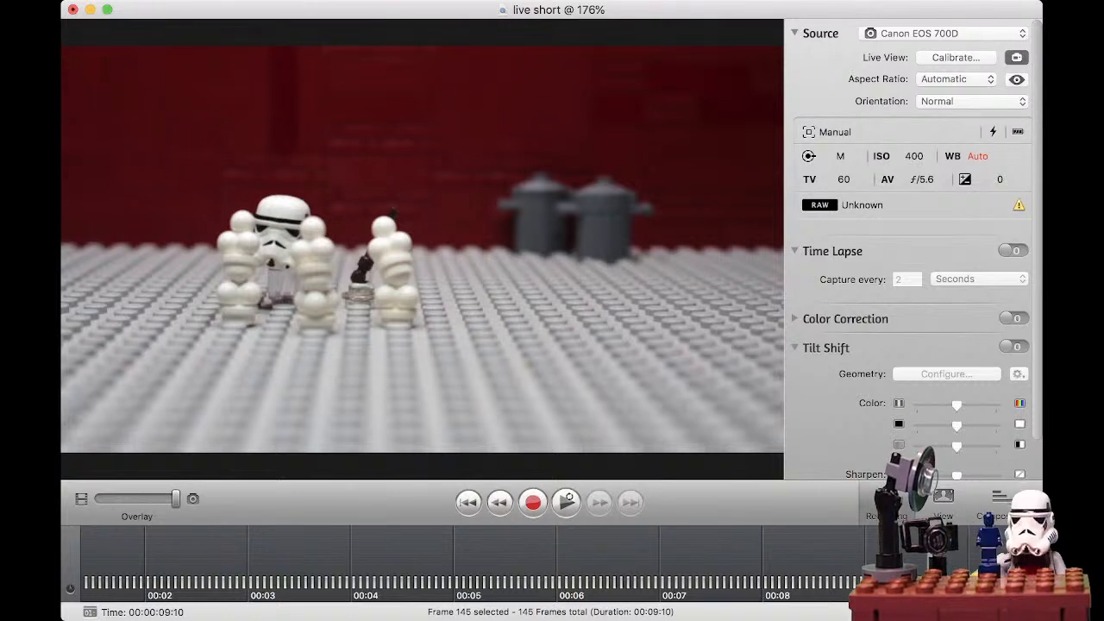
key(space)
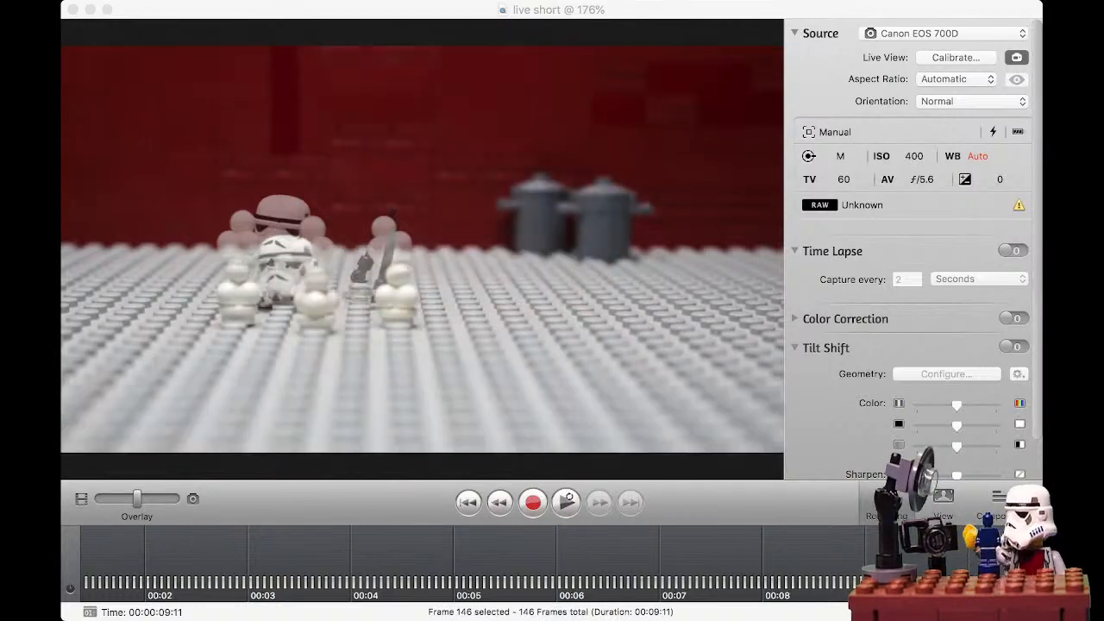
key(super+Tab)
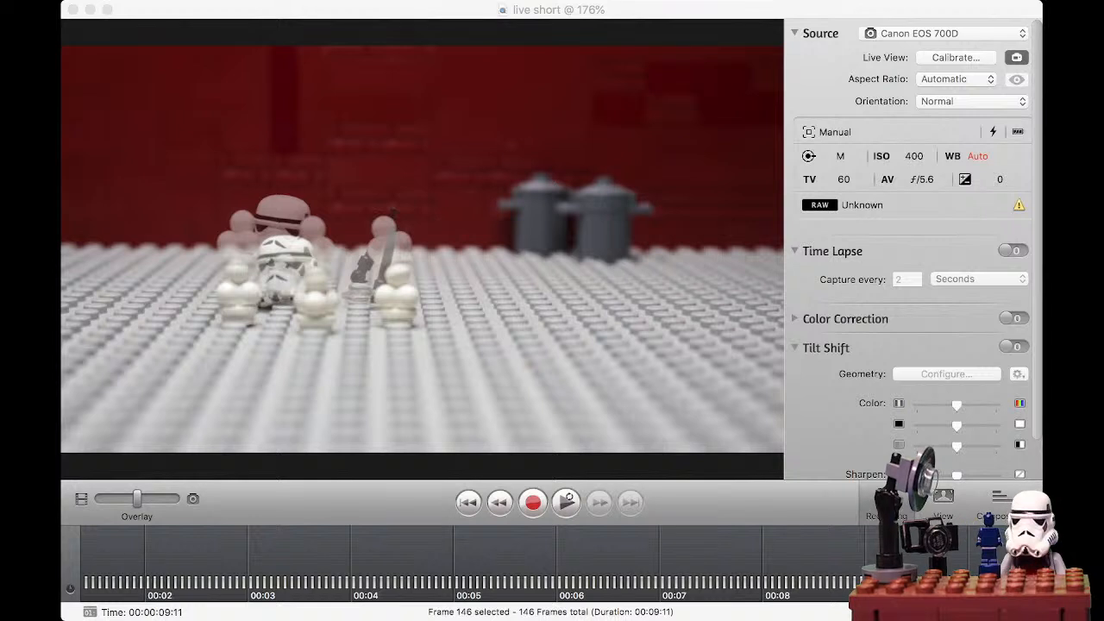
Compare the live head, upright gun and shortened white stacks with frame 146 by varying the overlay between captured and live image.
key(super+Tab)
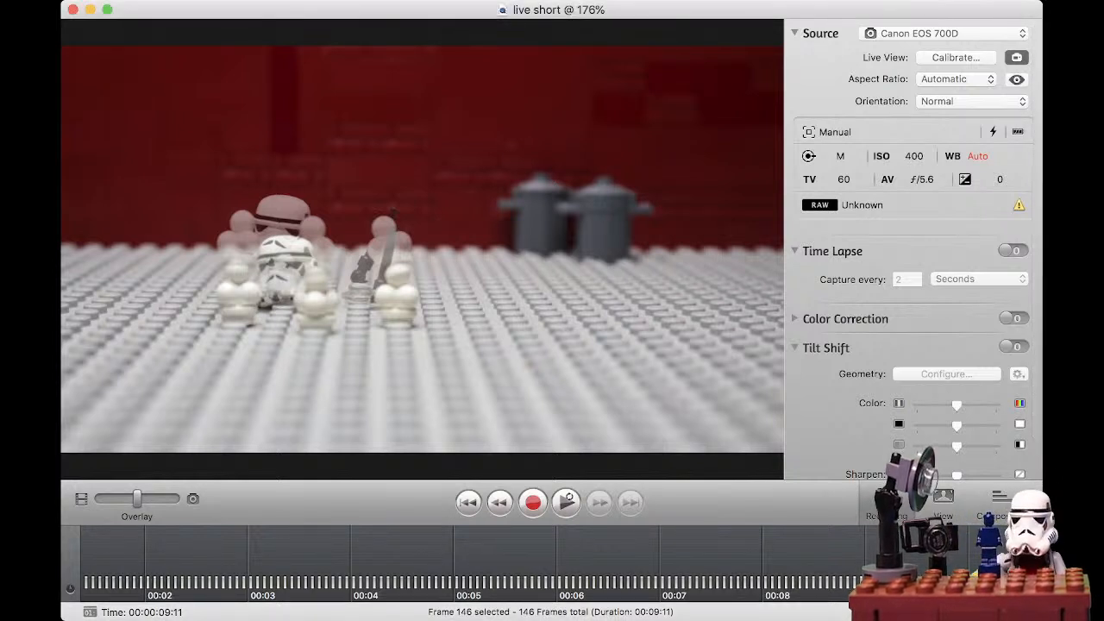
drag(134, 498, 163, 499)
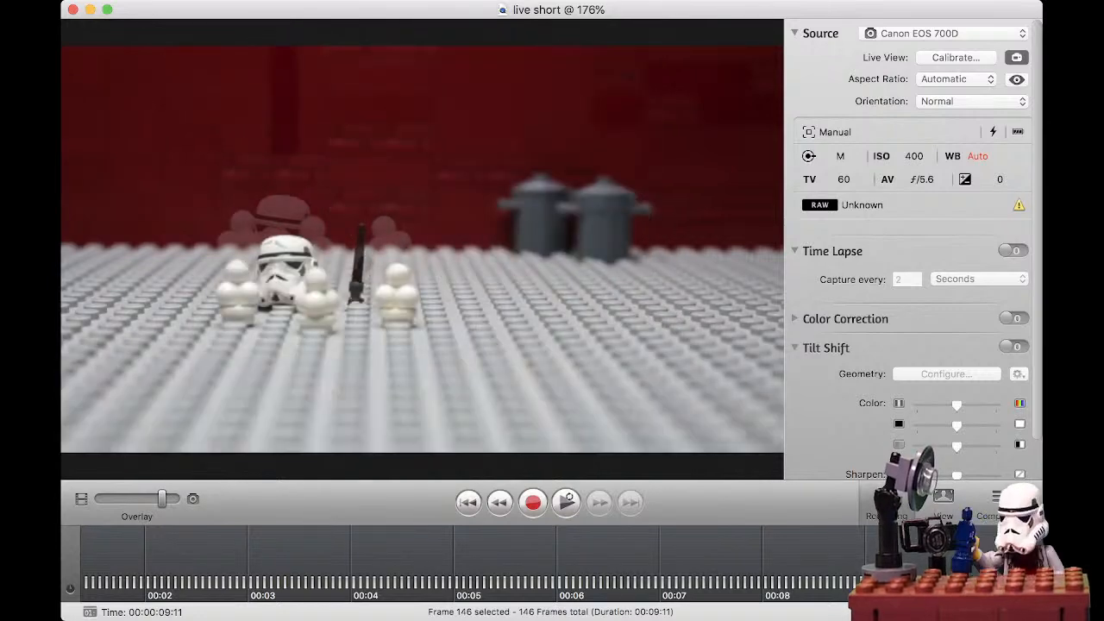
mouse_move(162, 499)
mouse_down()
mouse_move(100, 499)
mouse_move(173, 499)
mouse_up()
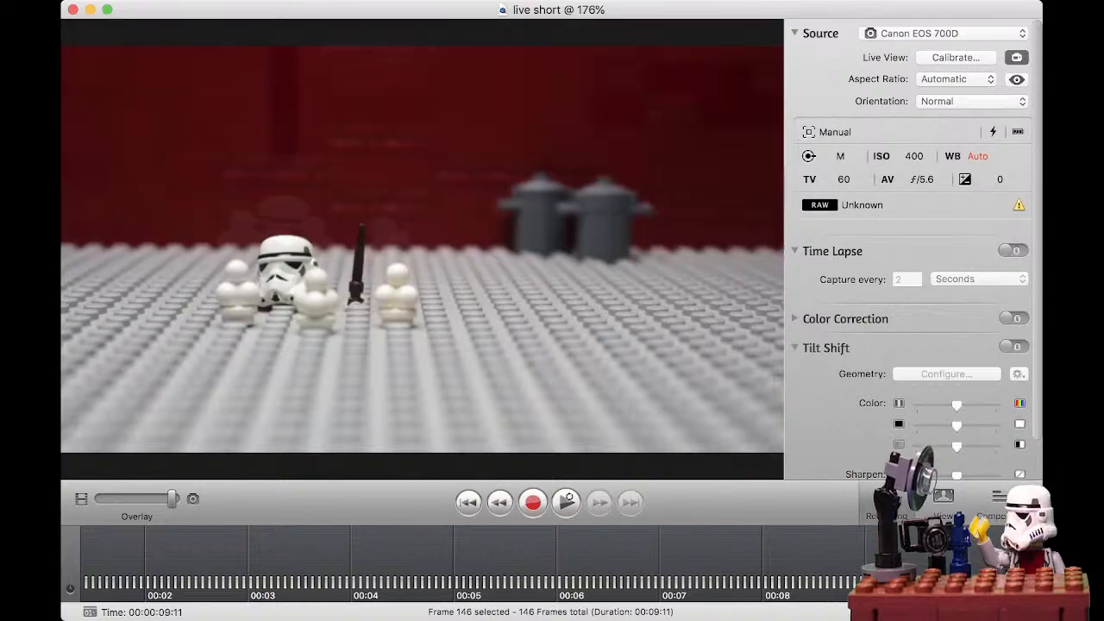
drag(172, 498, 156, 499)
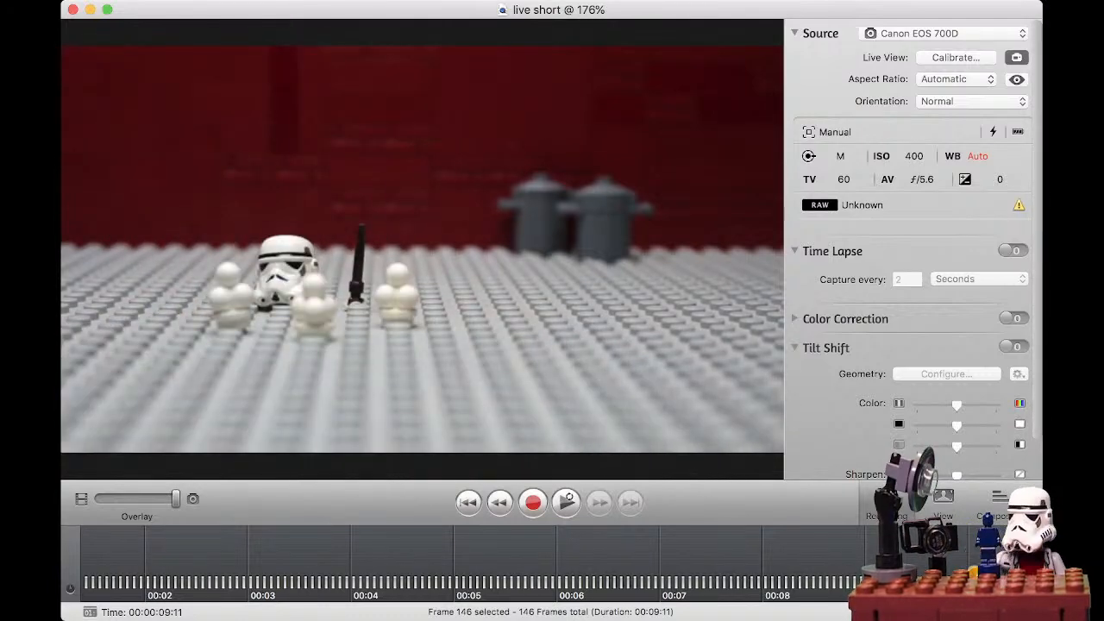
key(b)
key(b)
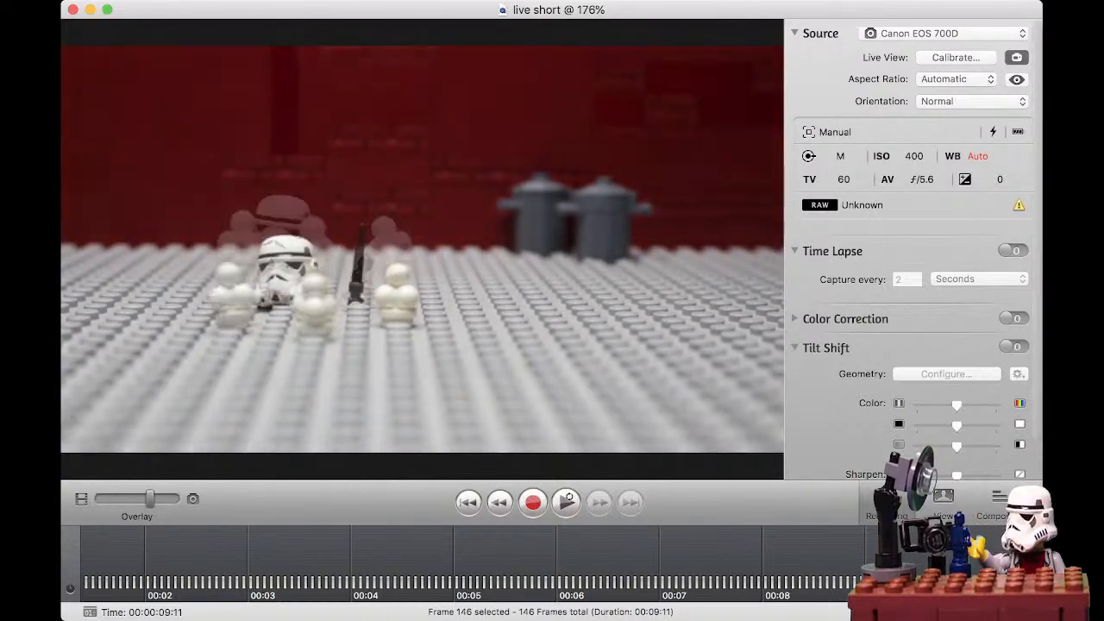
key(b)
key(b)
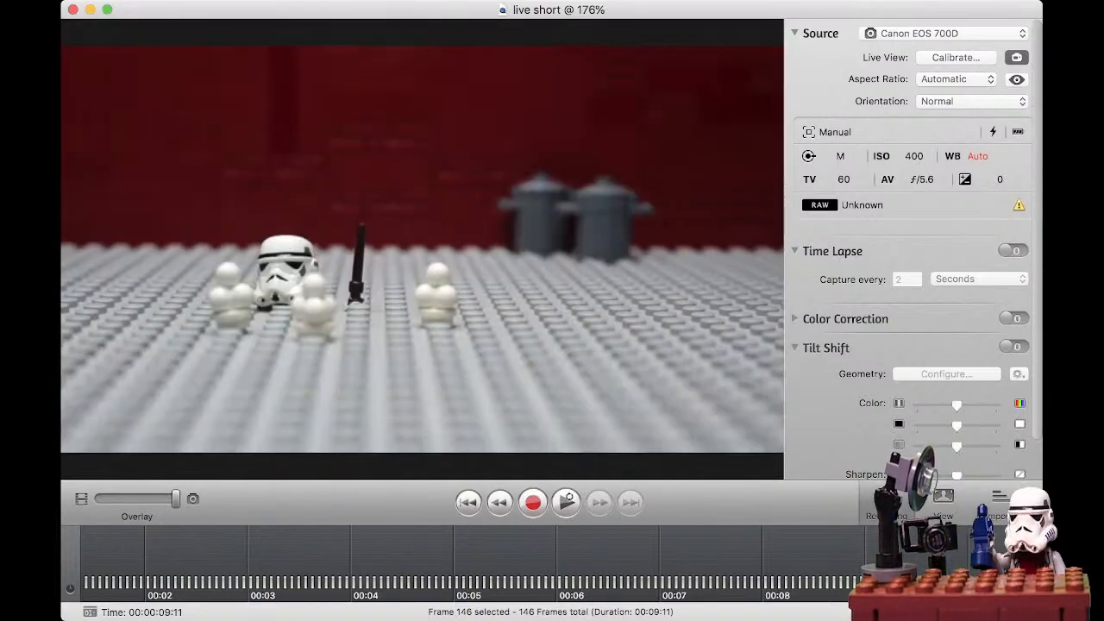
Check the outward-shifted white stacks against frame 146 with the overlay, and capture them with the grounded head and upright gun as frame 147.
key(Tab)
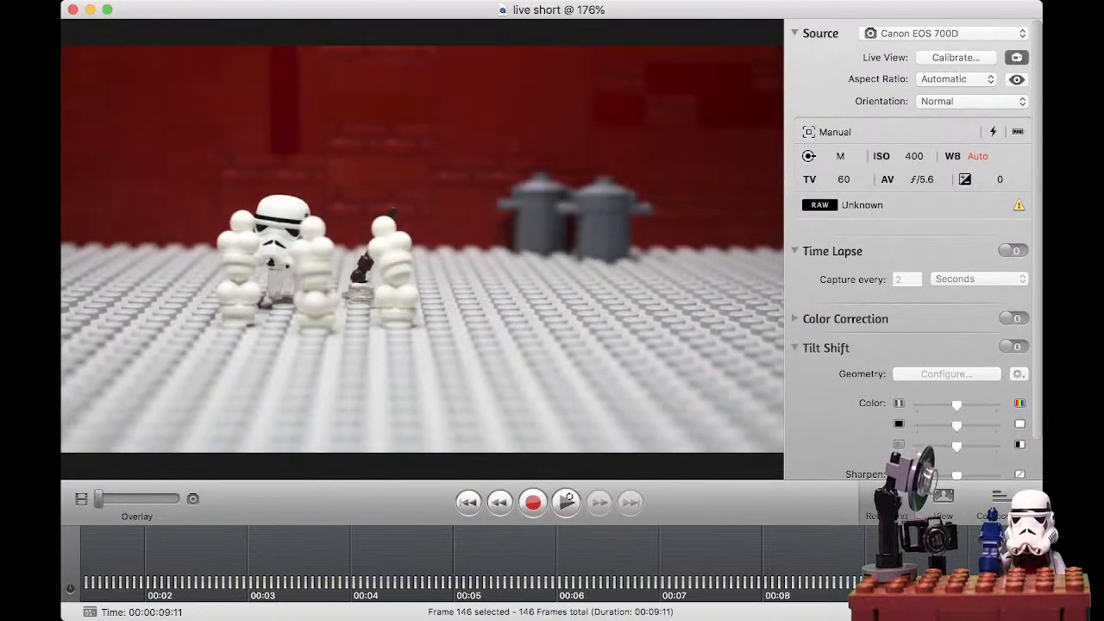
key(Tab)
key(Tab)
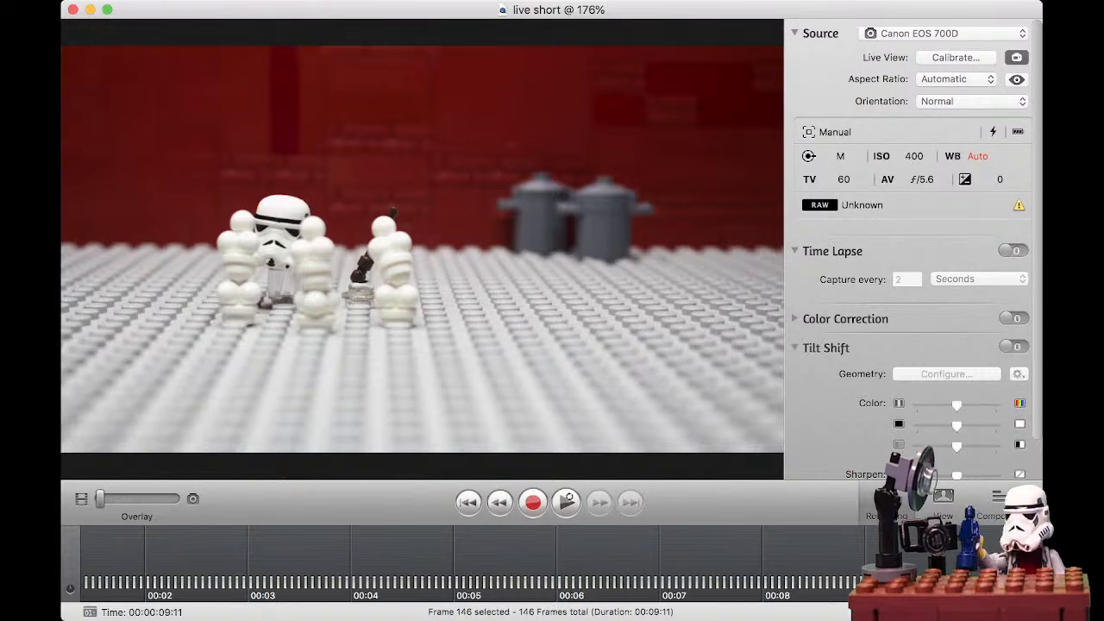
drag(100, 499, 143, 499)
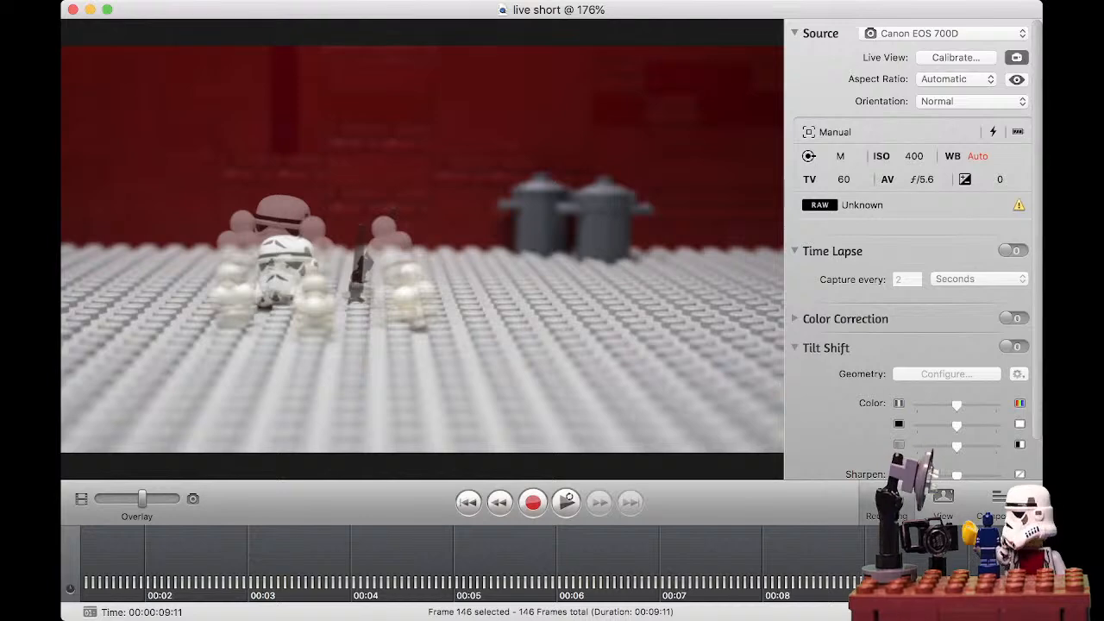
drag(142, 499, 176, 499)
key(Return)
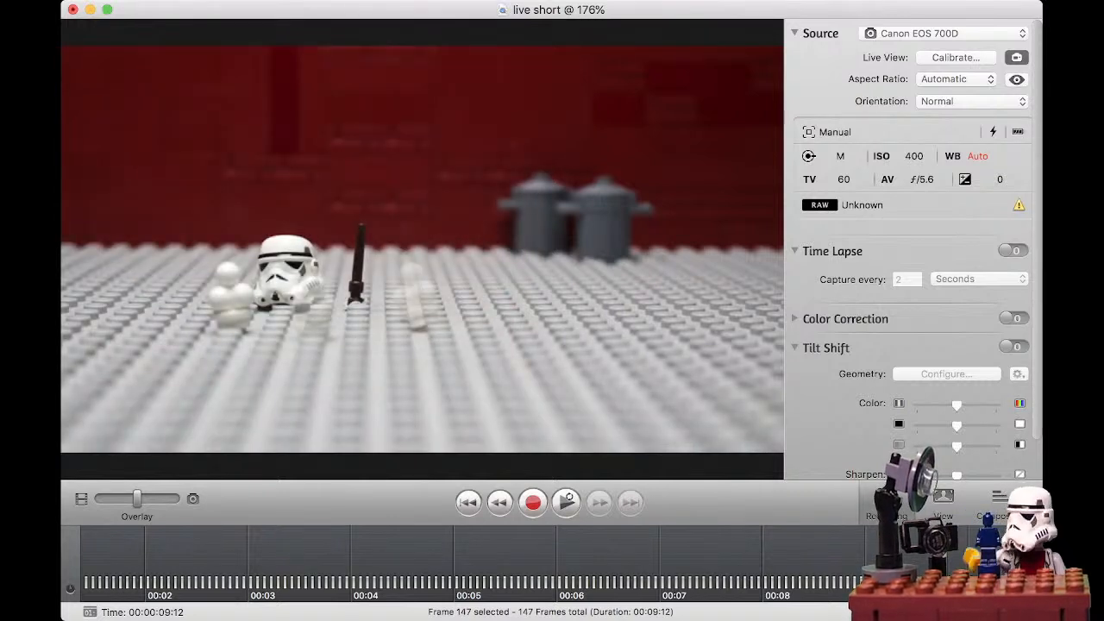
Compare the grounded head, tilted gun and remaining white stack with frame 147 using the overlay, and capture frame 148.
key(Return)
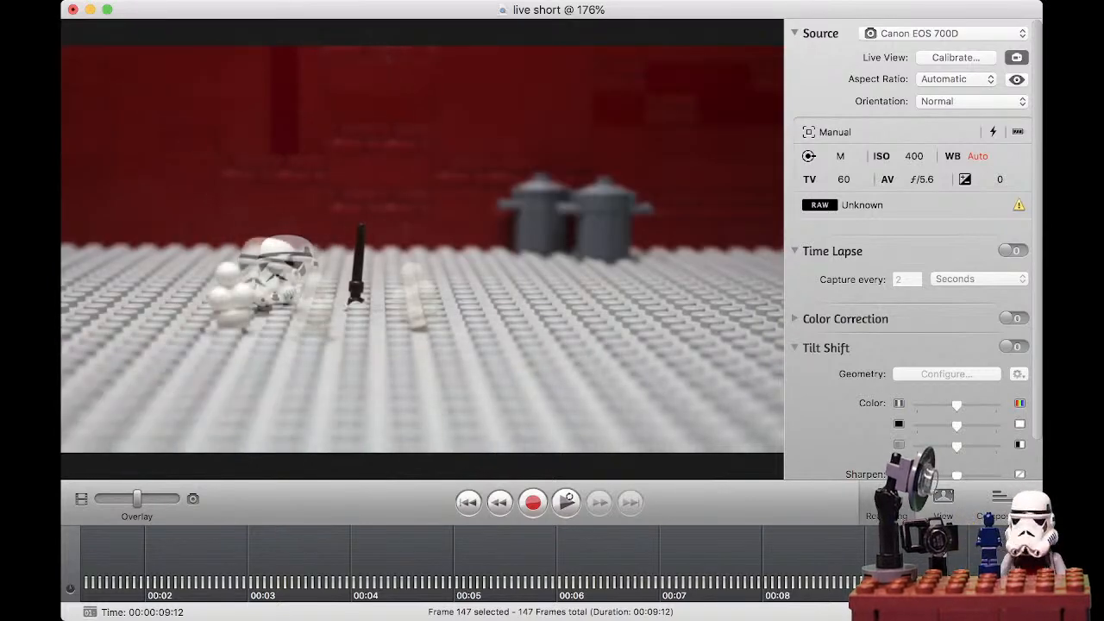
mouse_move(137, 499)
mouse_down()
mouse_move(101, 498)
mouse_move(175, 499)
mouse_move(120, 498)
mouse_up()
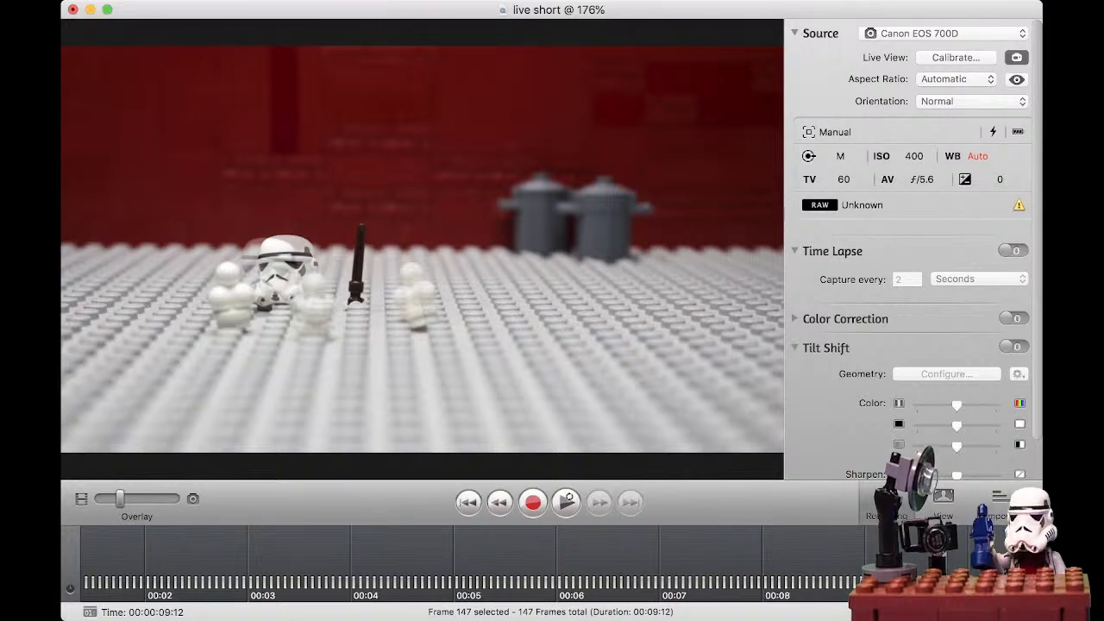
mouse_move(120, 499)
mouse_down()
mouse_move(100, 498)
mouse_move(175, 499)
mouse_move(129, 499)
mouse_up()
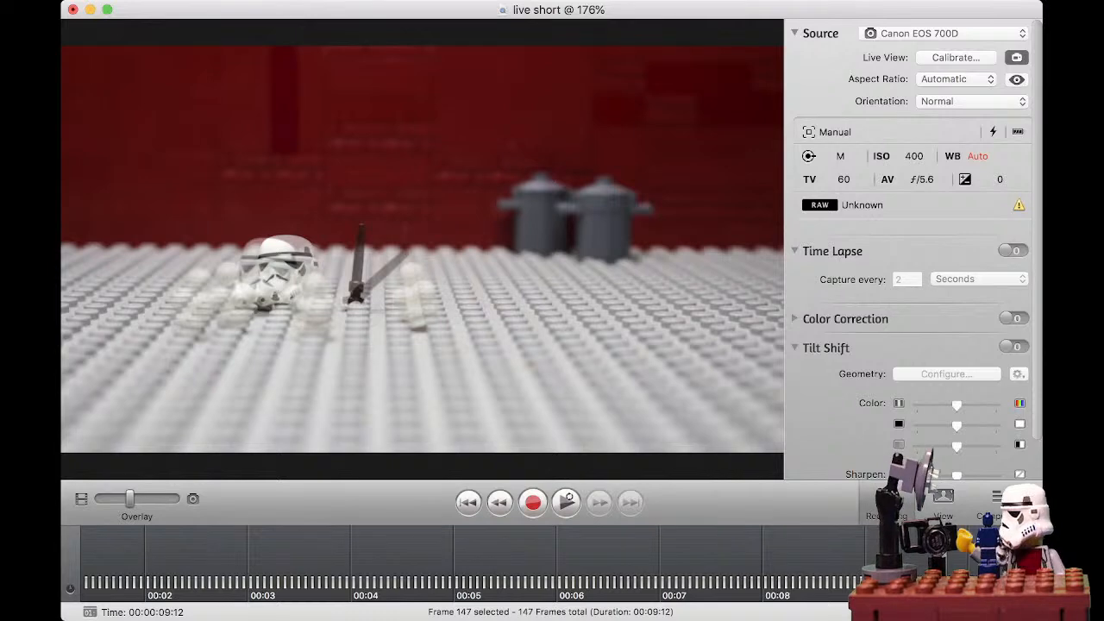
drag(130, 499, 160, 499)
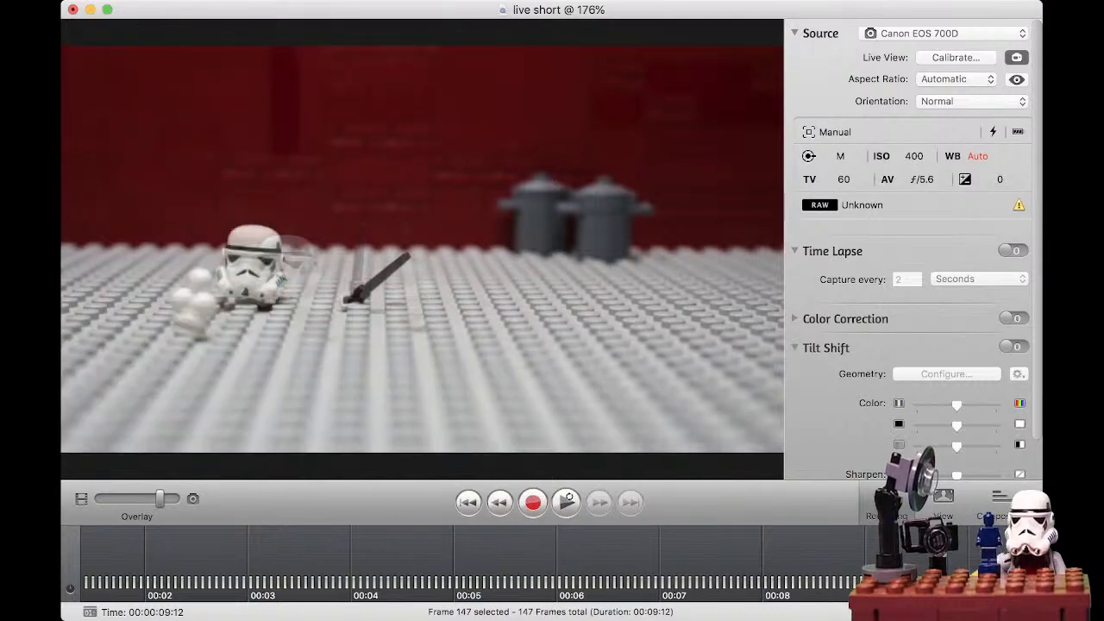
mouse_move(160, 498)
mouse_down()
mouse_move(99, 499)
mouse_move(151, 498)
mouse_up()
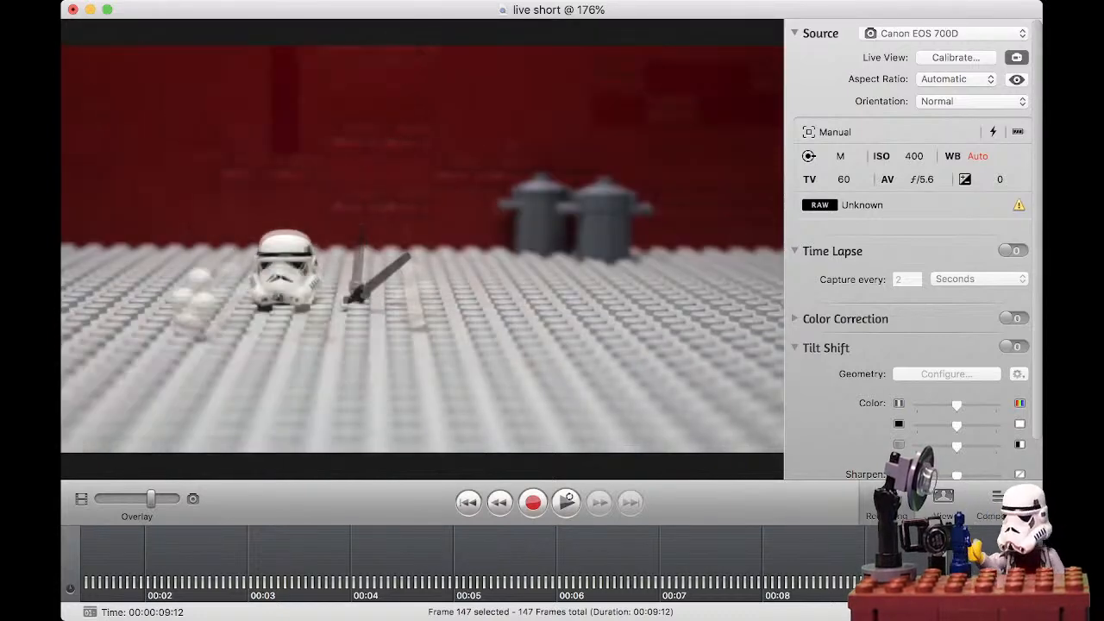
drag(151, 498, 176, 498)
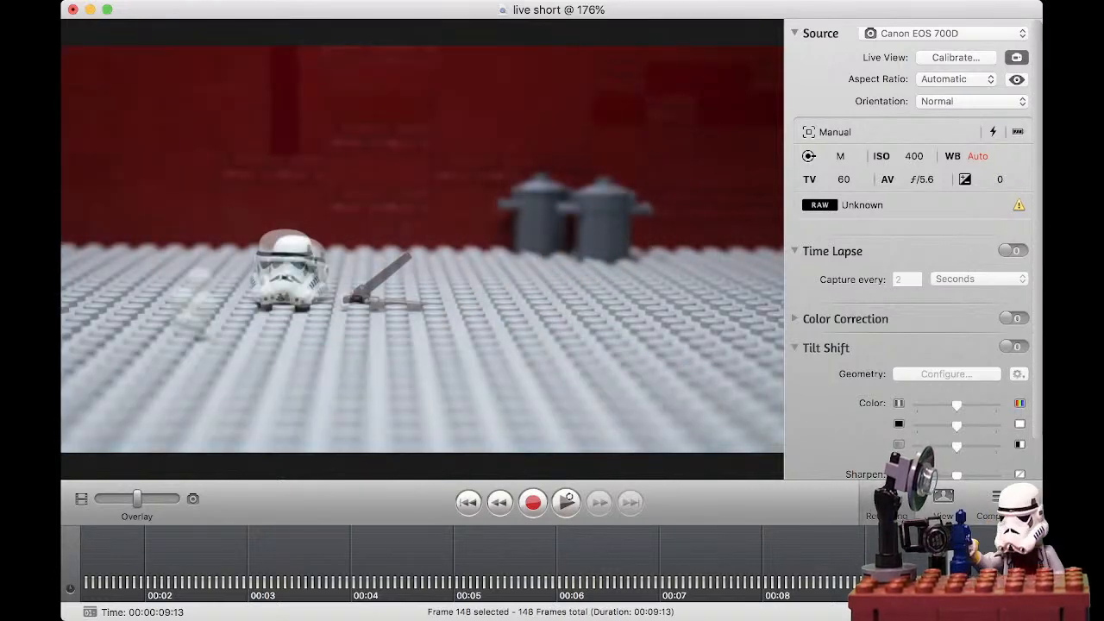
Check the head and flat-lying gun in the live view, capture frame 149, and hold the pose with further captures through frame 158.
drag(138, 498, 176, 499)
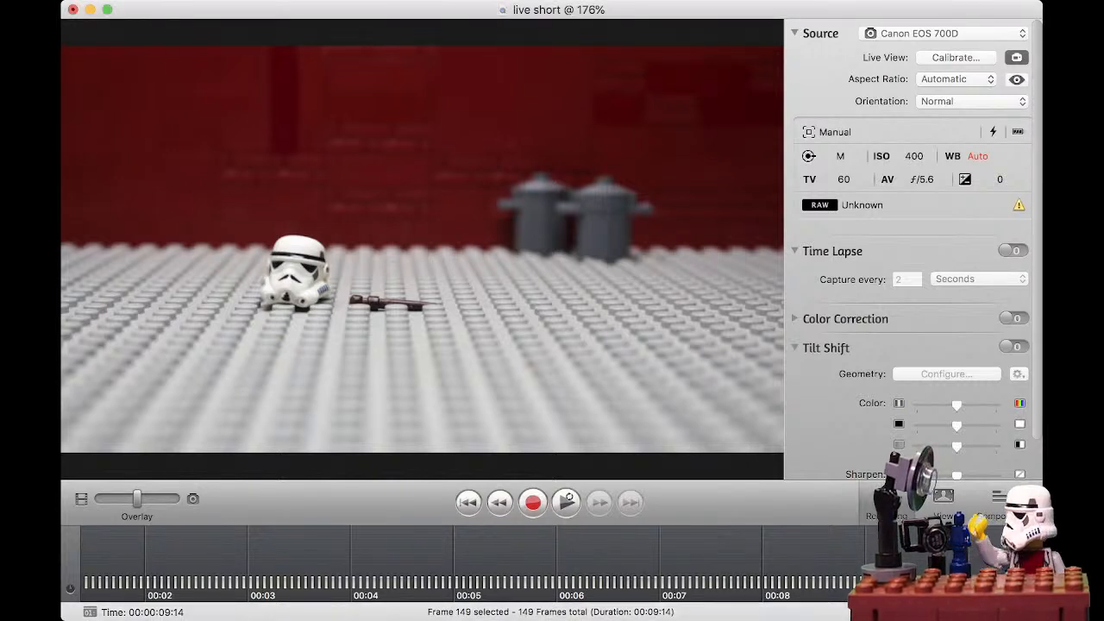
drag(138, 498, 176, 498)
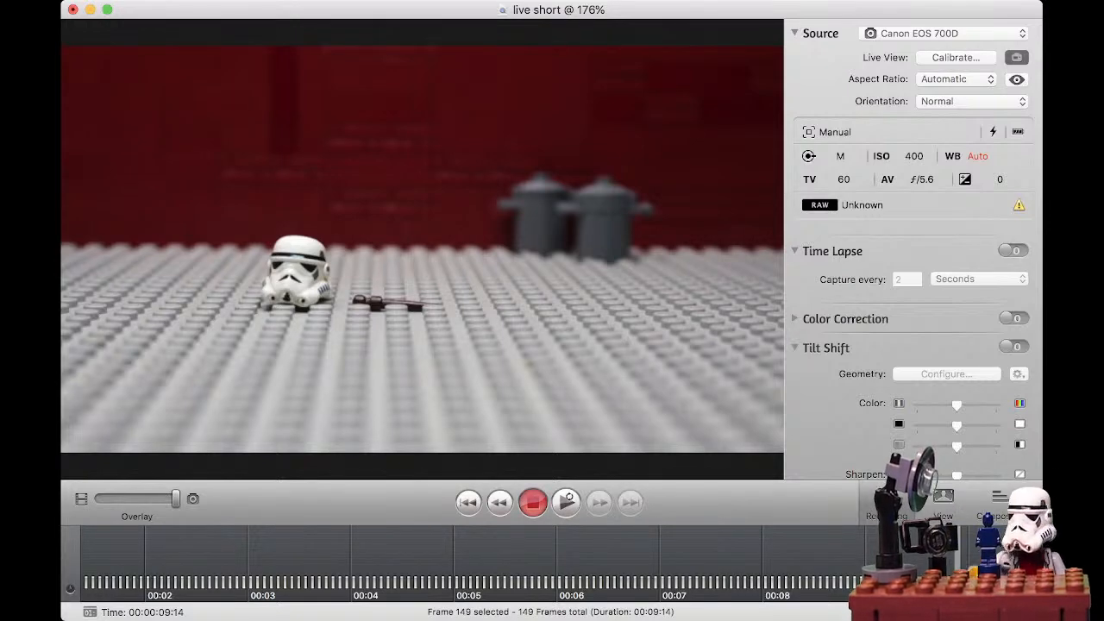
key(space)
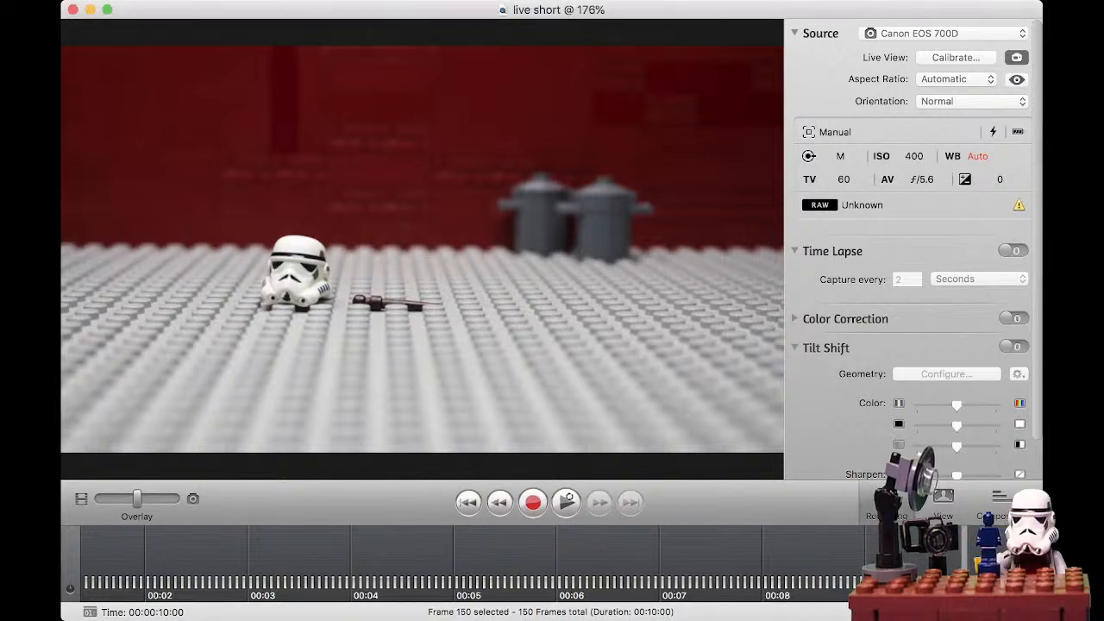
key(Return)
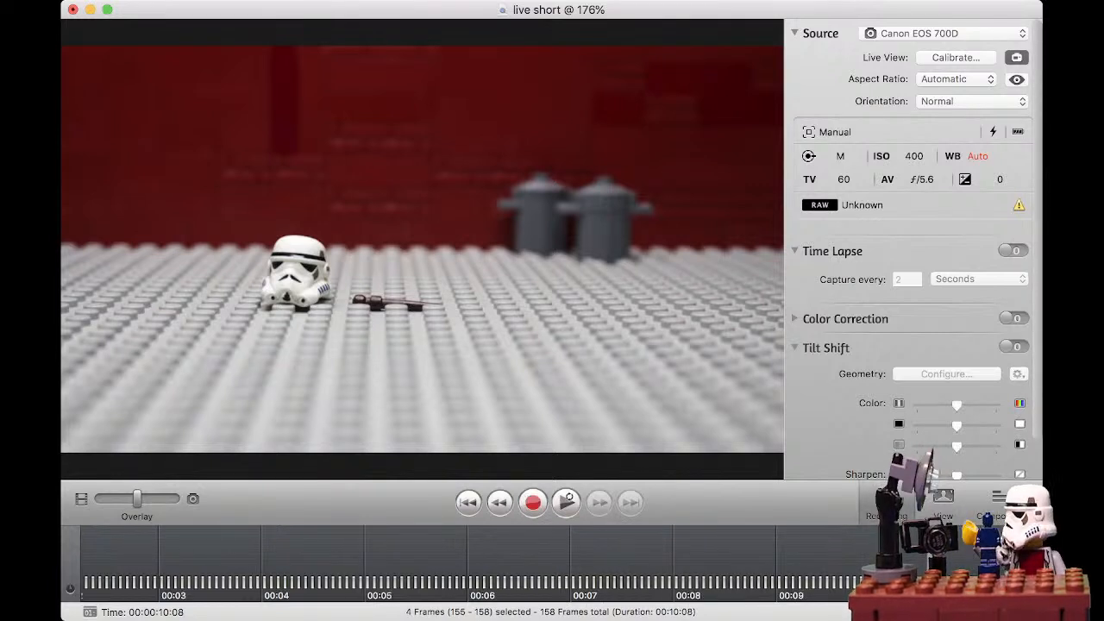
Play back the captured animation several times, returning to the live view at the end of the timeline after each run.
click(566, 501)
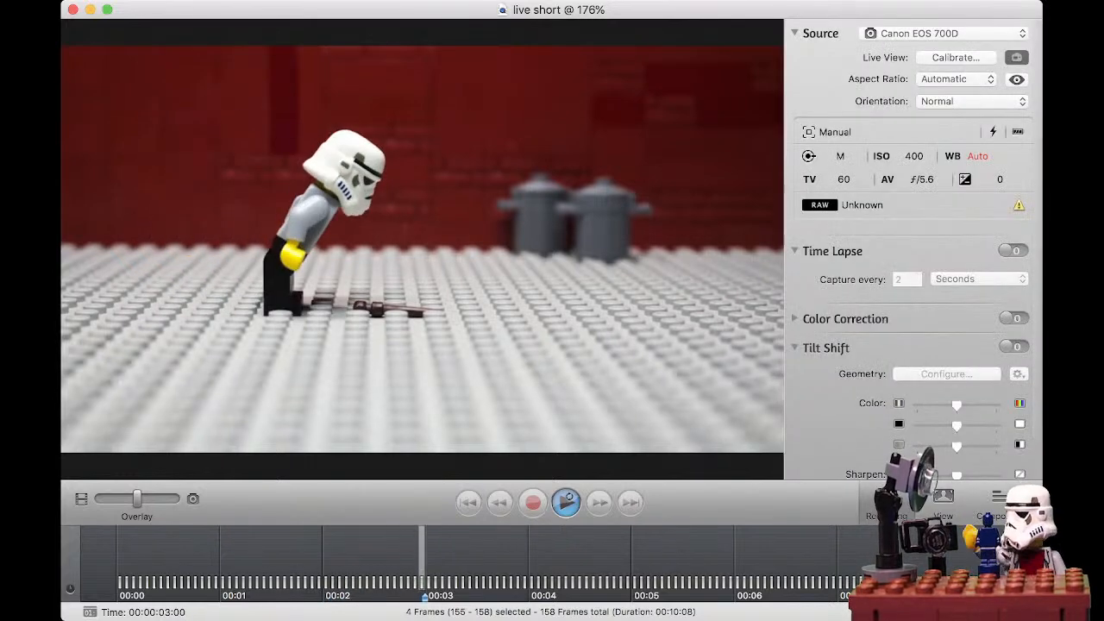
click(567, 500)
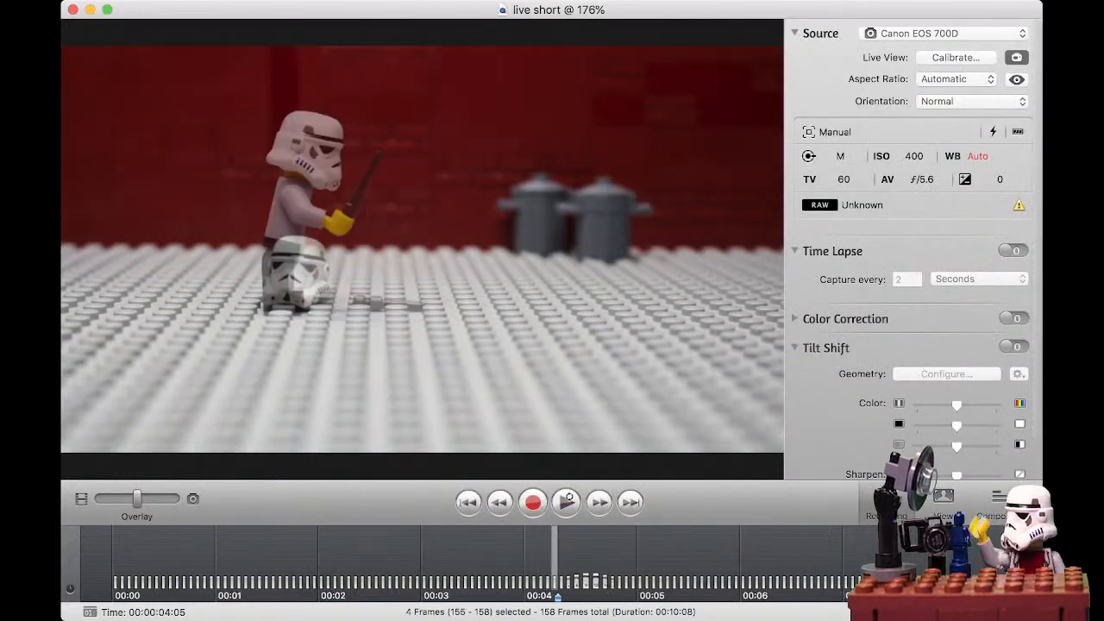
scroll(595, 565, right, 5)
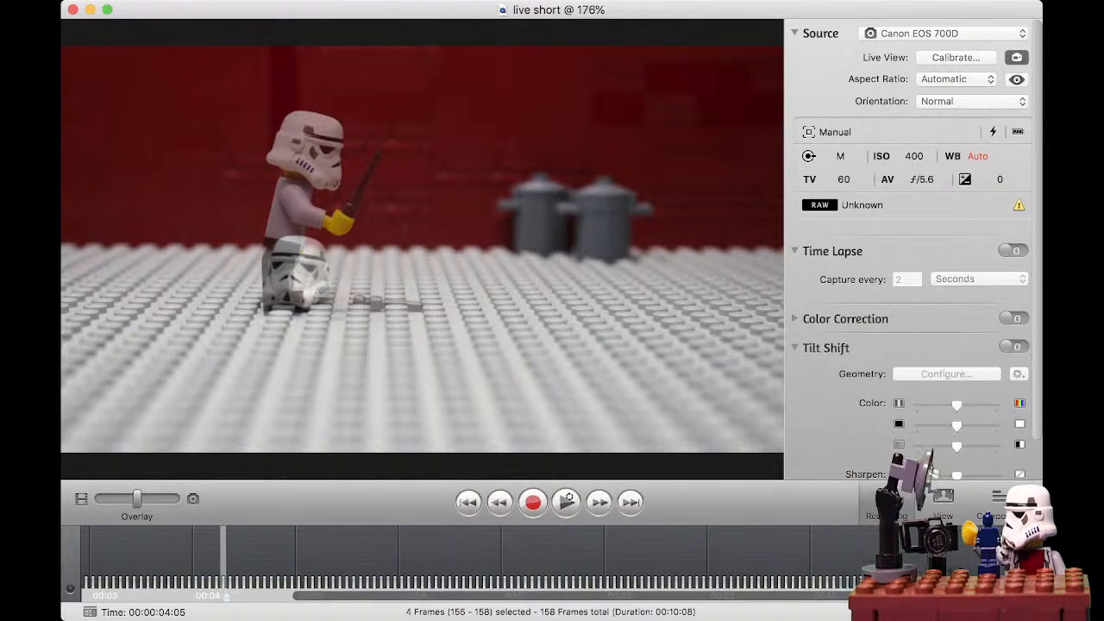
click(878, 565)
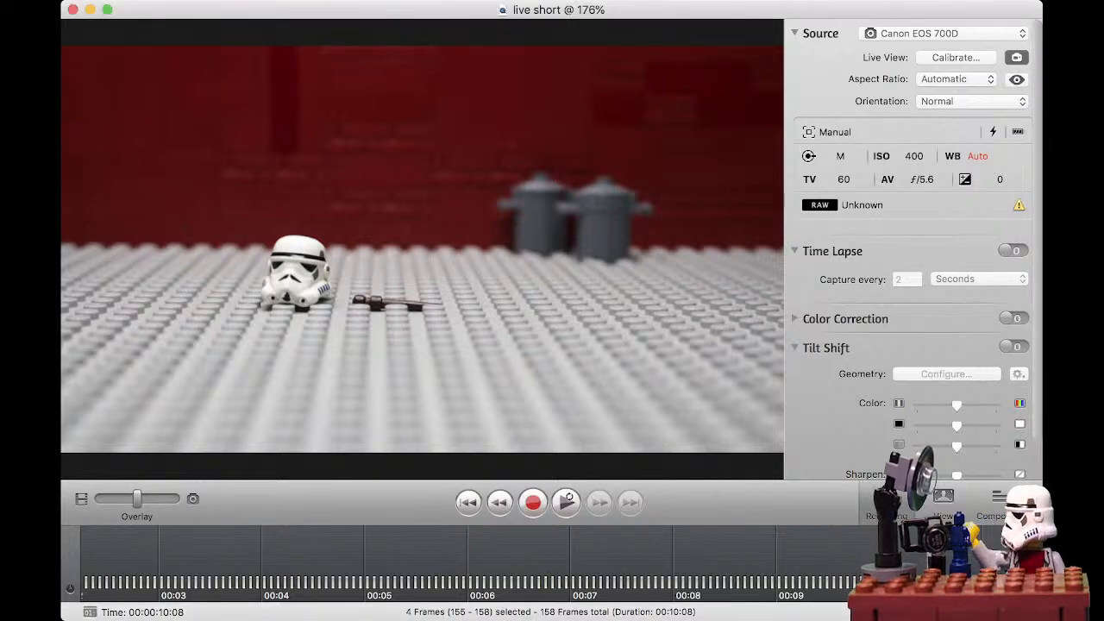
key(space)
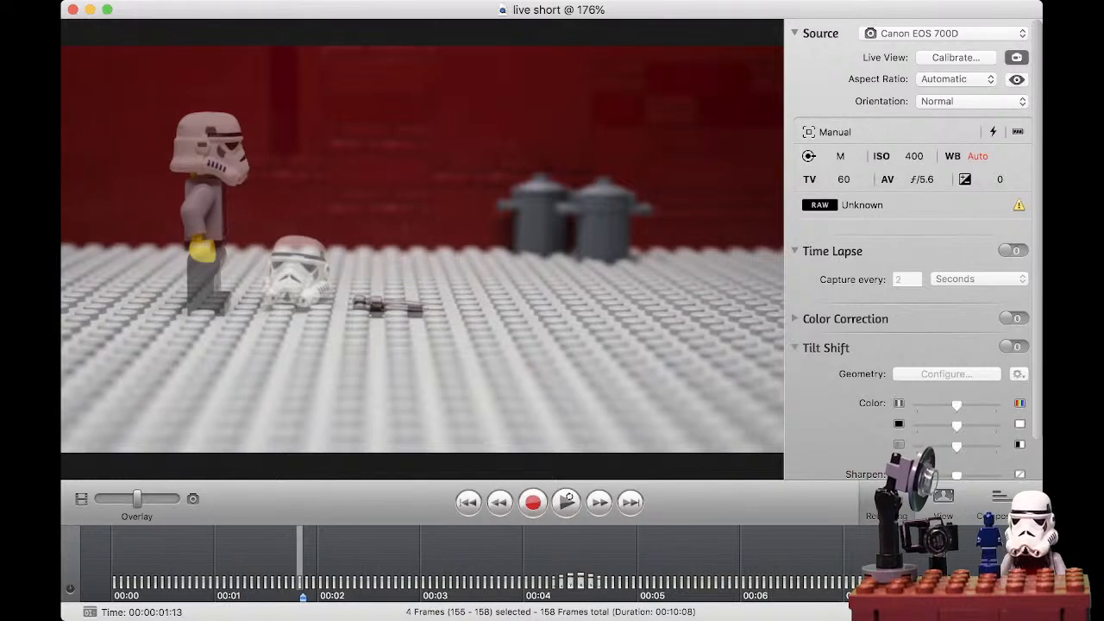
scroll(576, 569, right, 5)
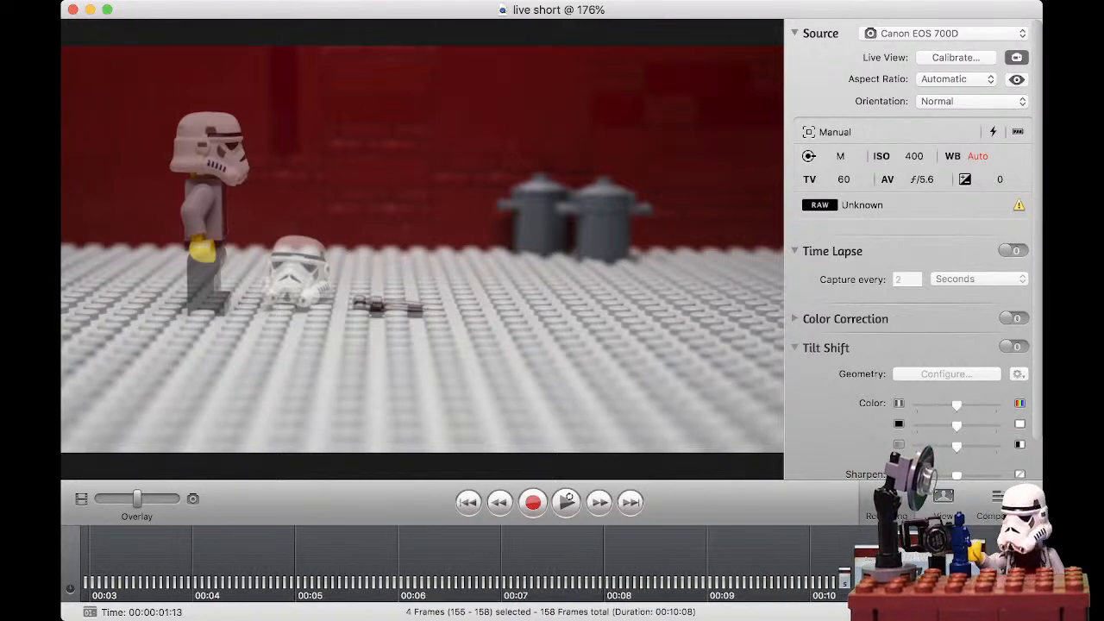
click(923, 571)
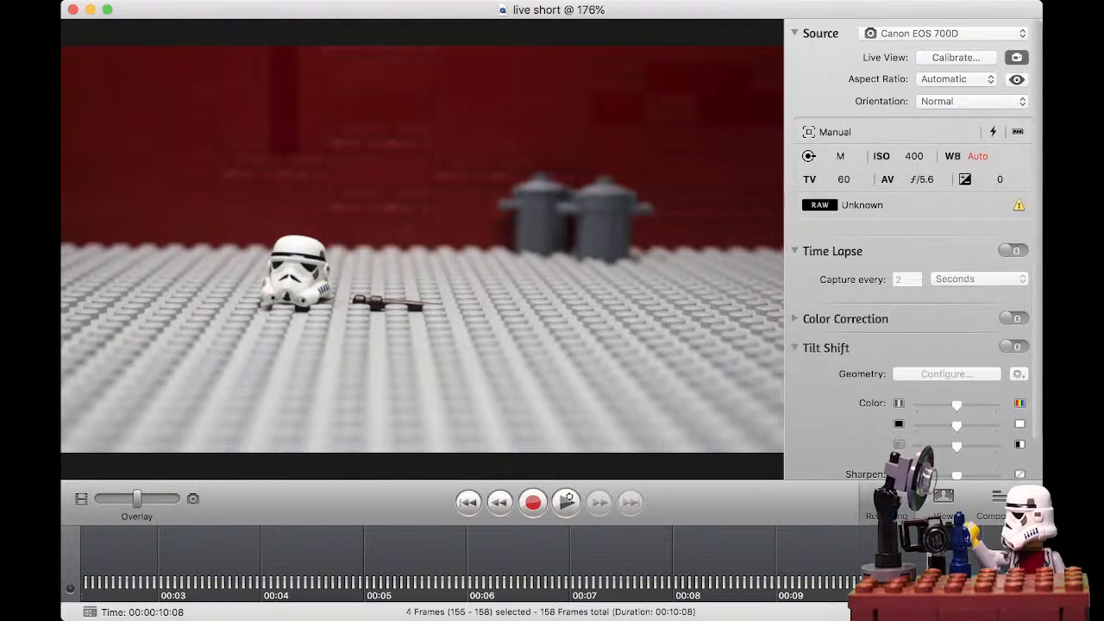
click(566, 501)
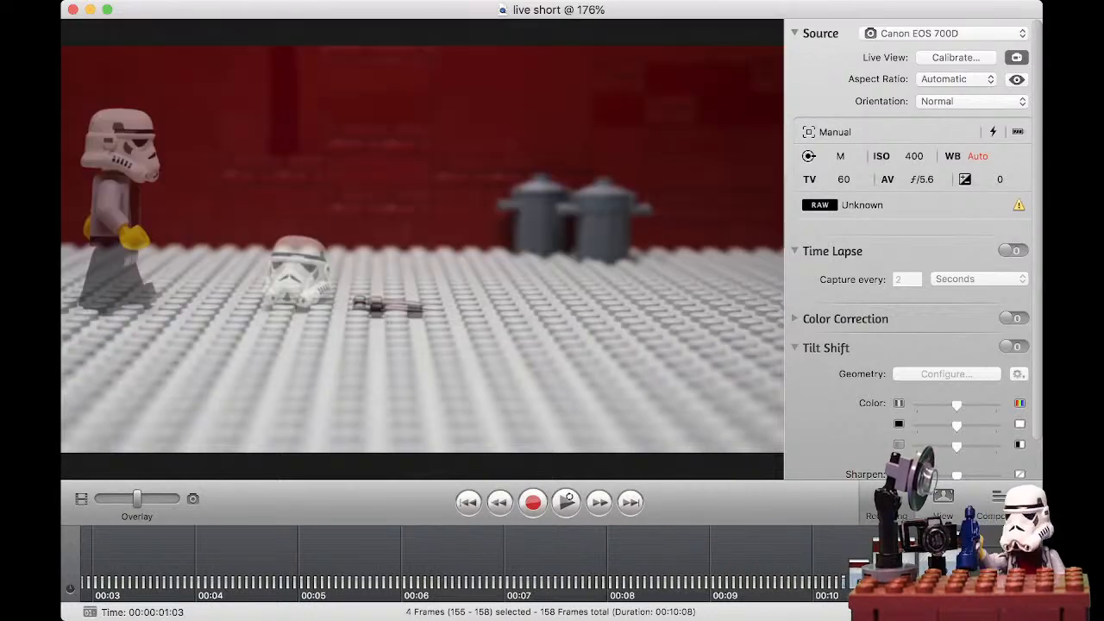
click(892, 560)
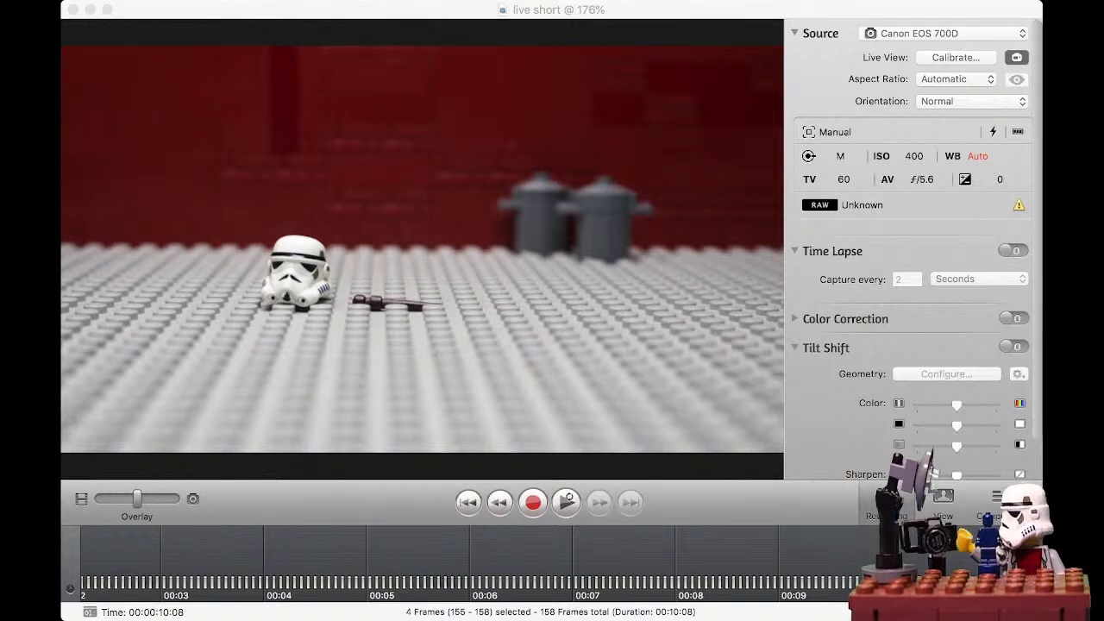
Shift the overlay fully to the live view to inspect the head and gun, and play the animation once more.
key(super+Tab)
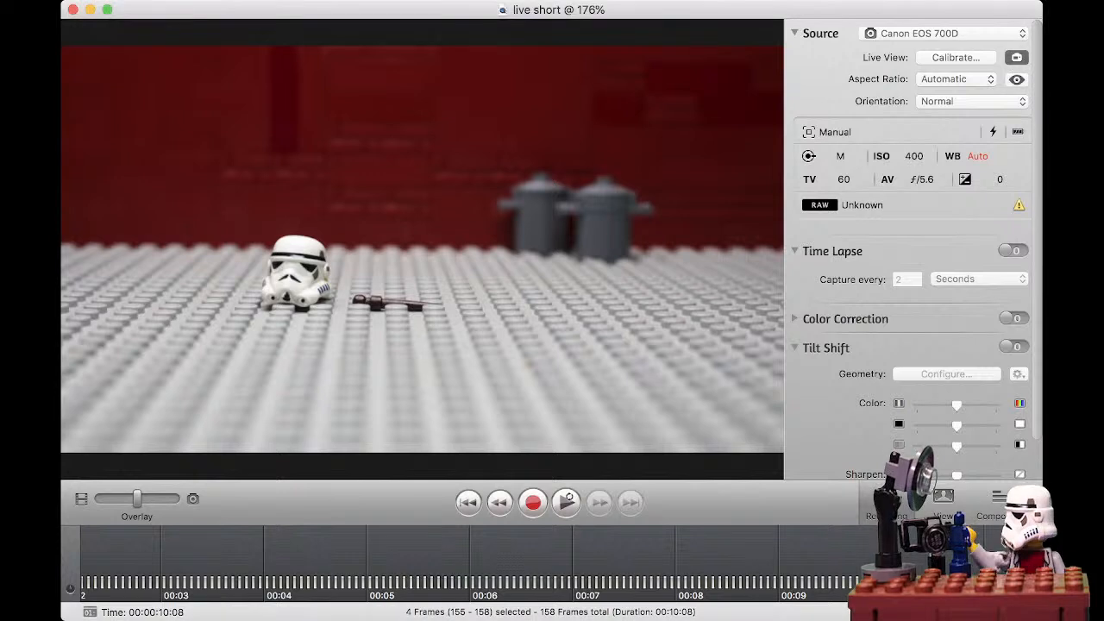
drag(137, 498, 176, 499)
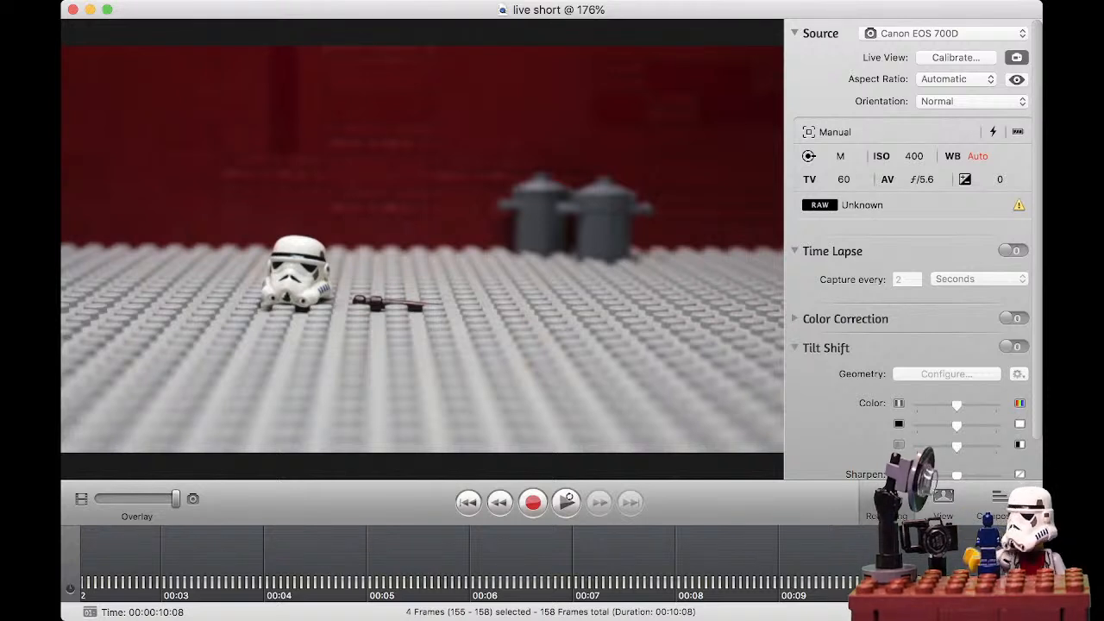
key(super+Tab)
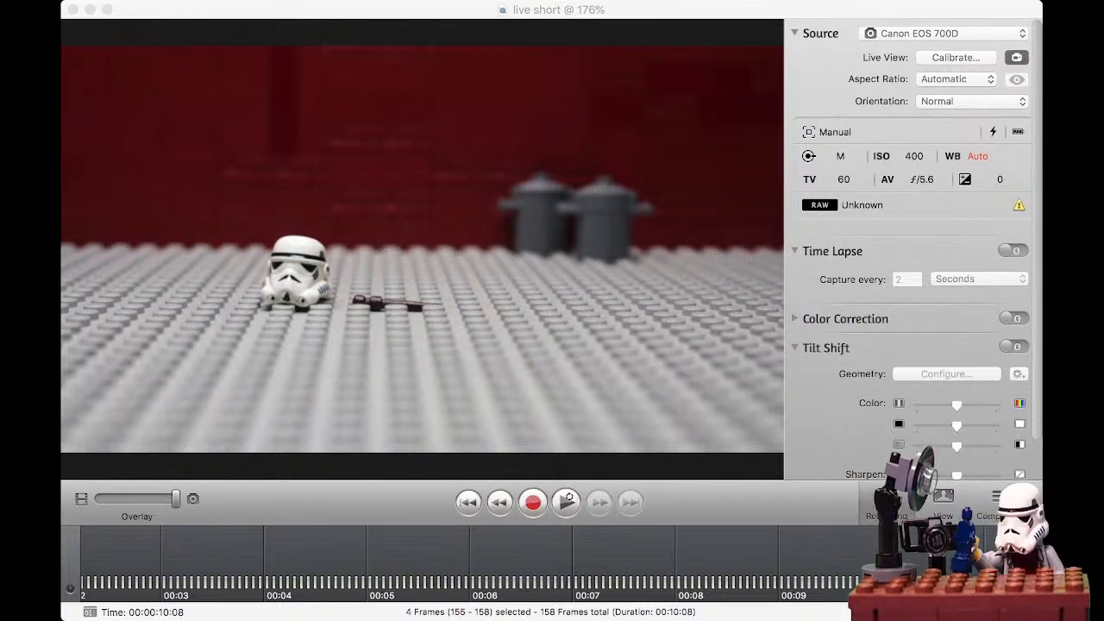
click(567, 501)
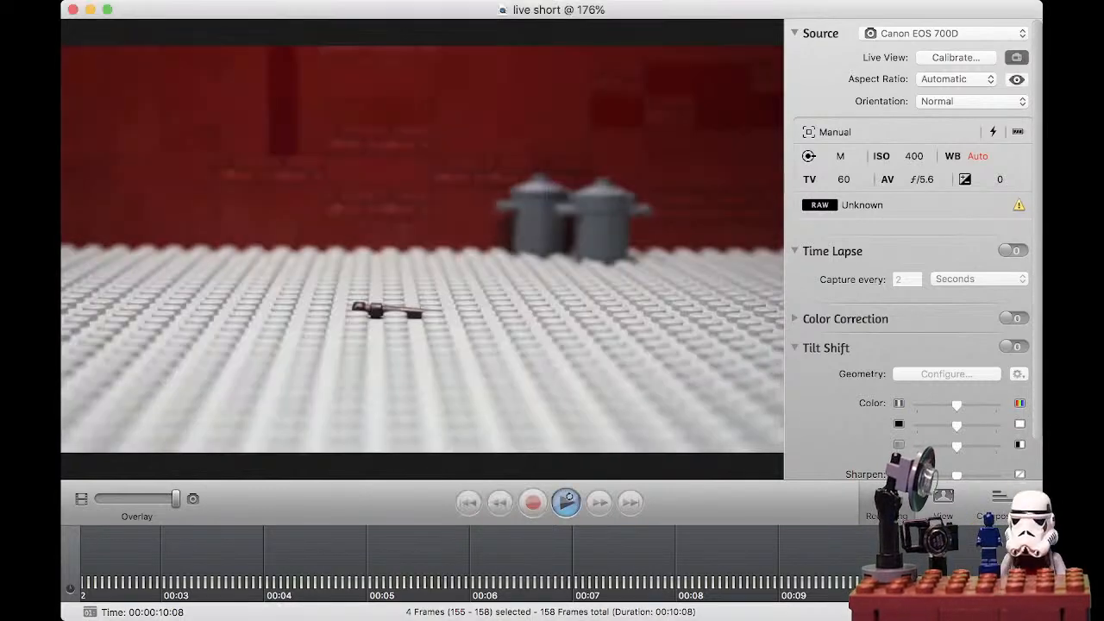